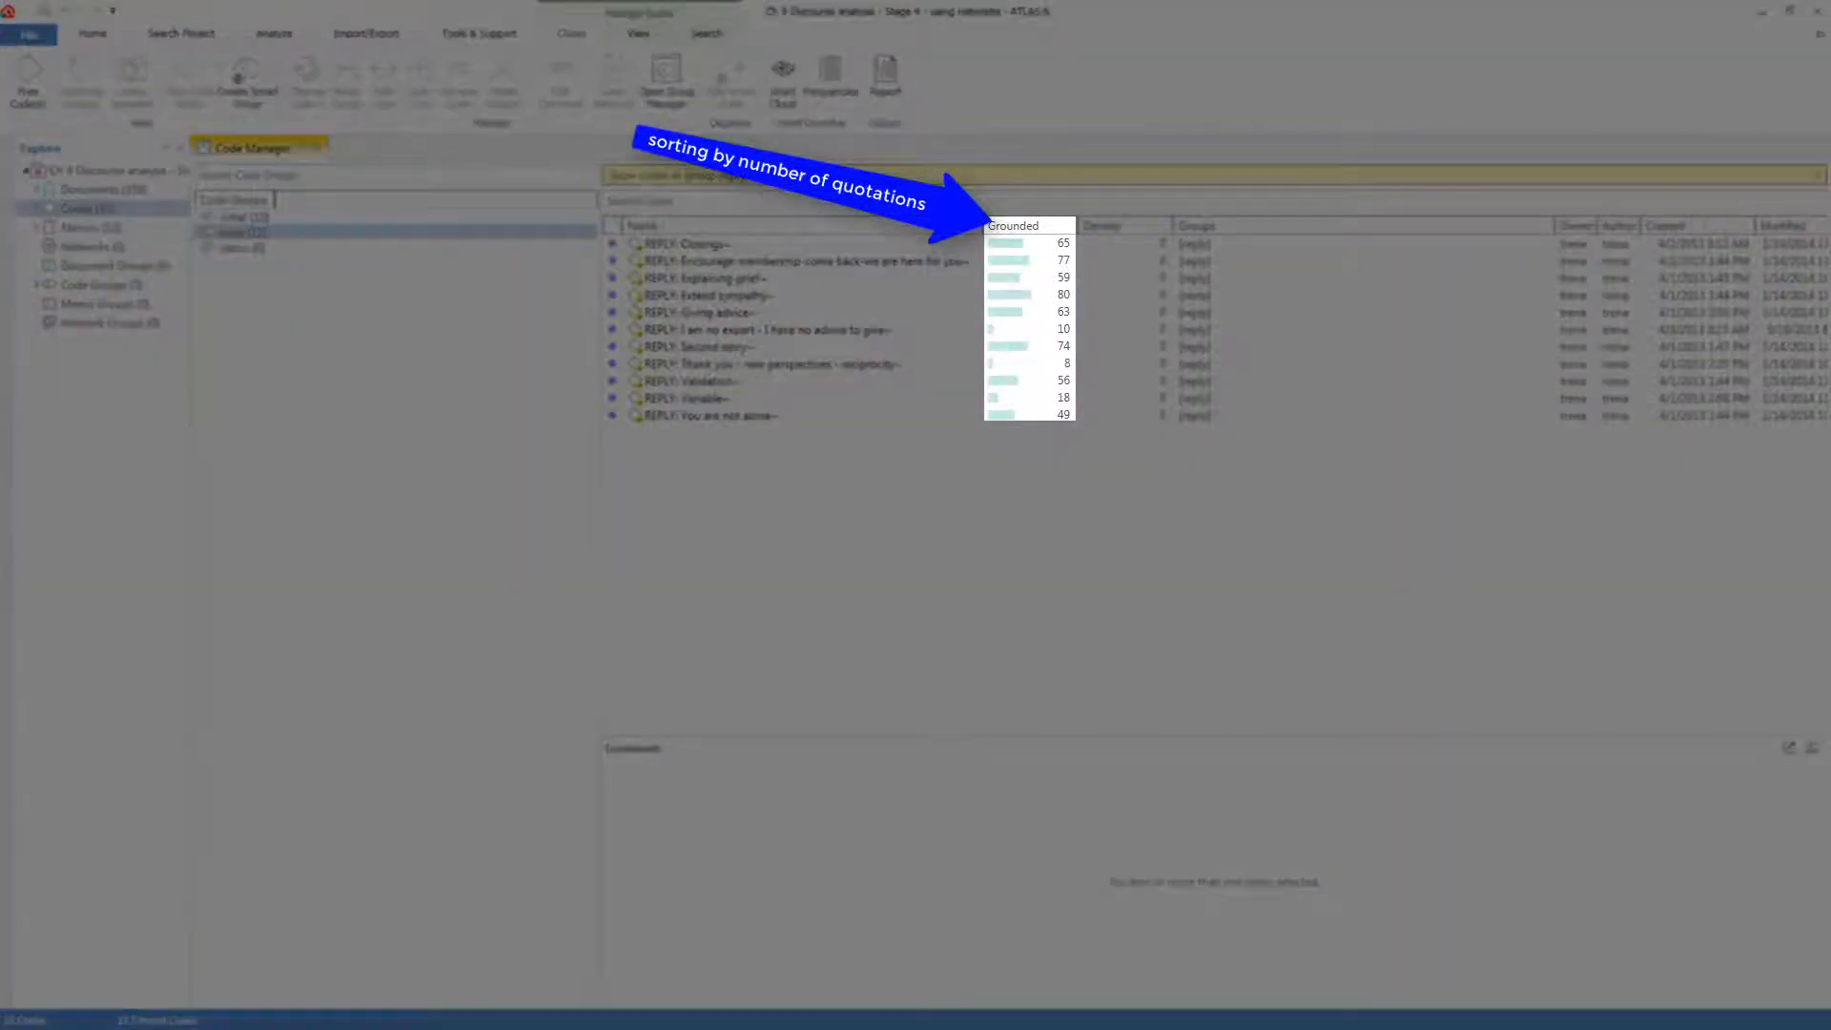
Sort the reply codes by their number of quotations, from most to least
left_click(1022, 227)
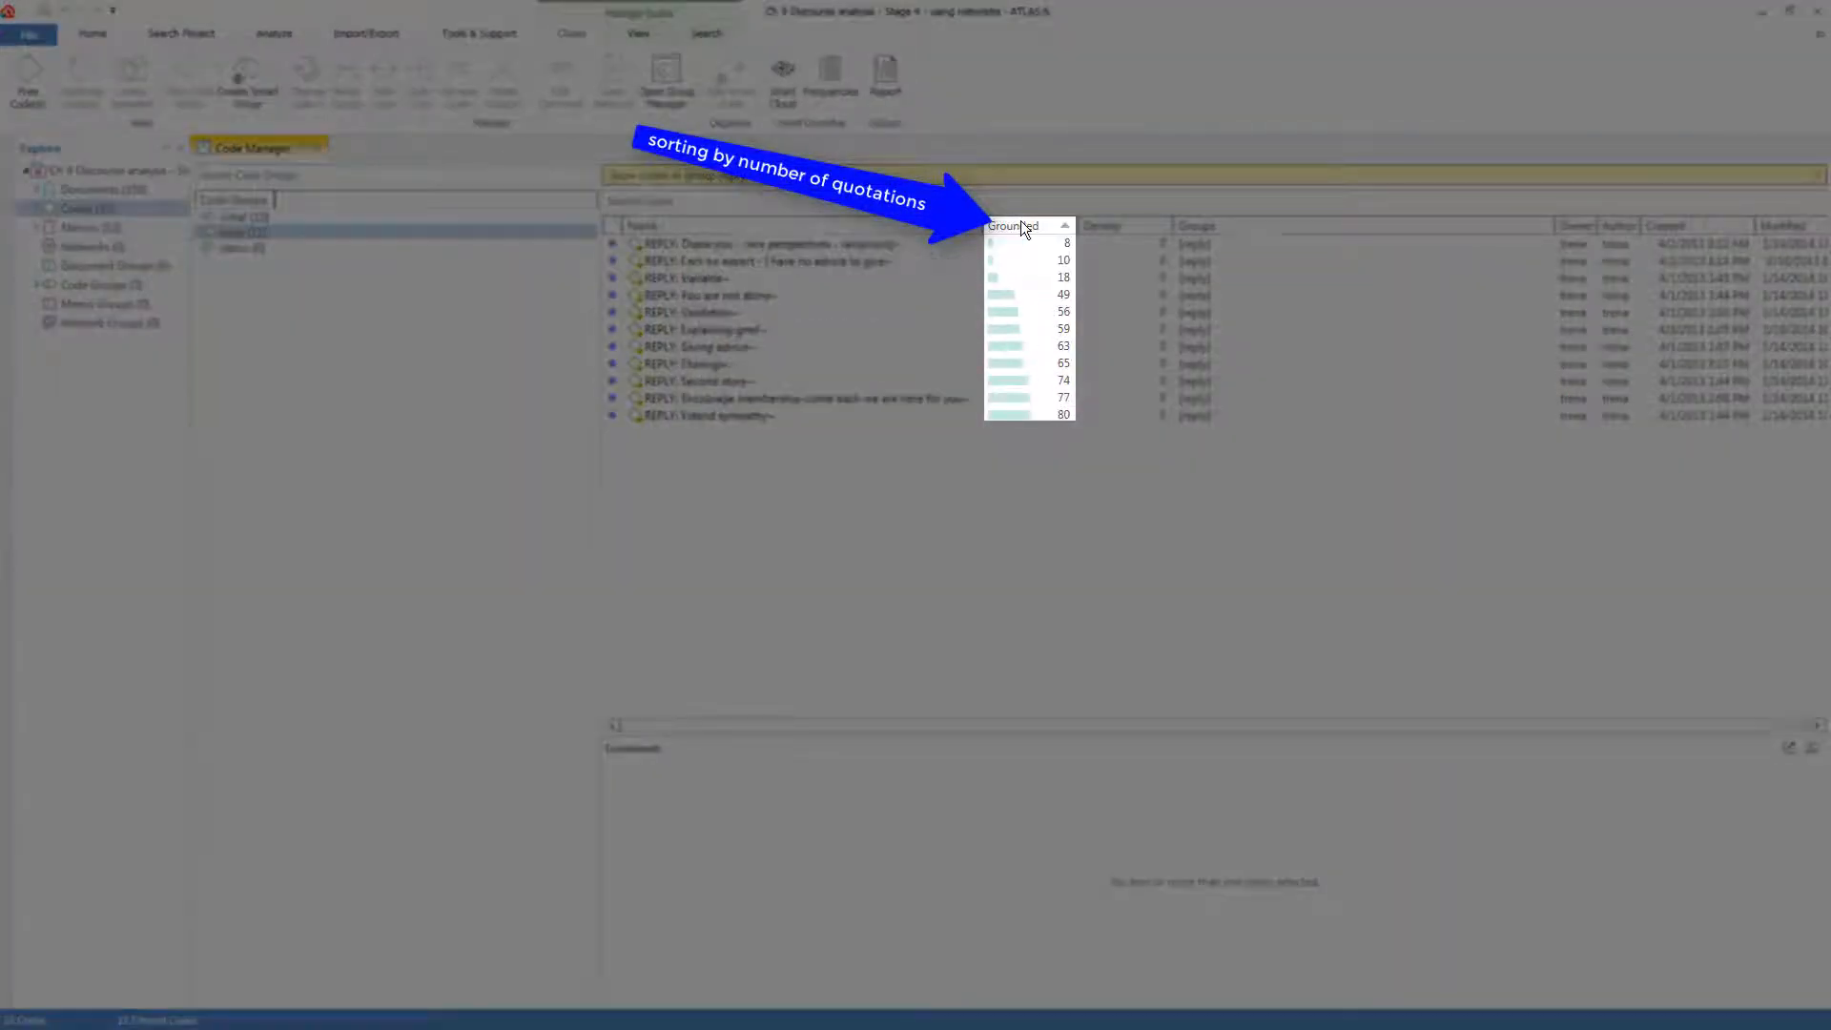
left_click(1023, 227)
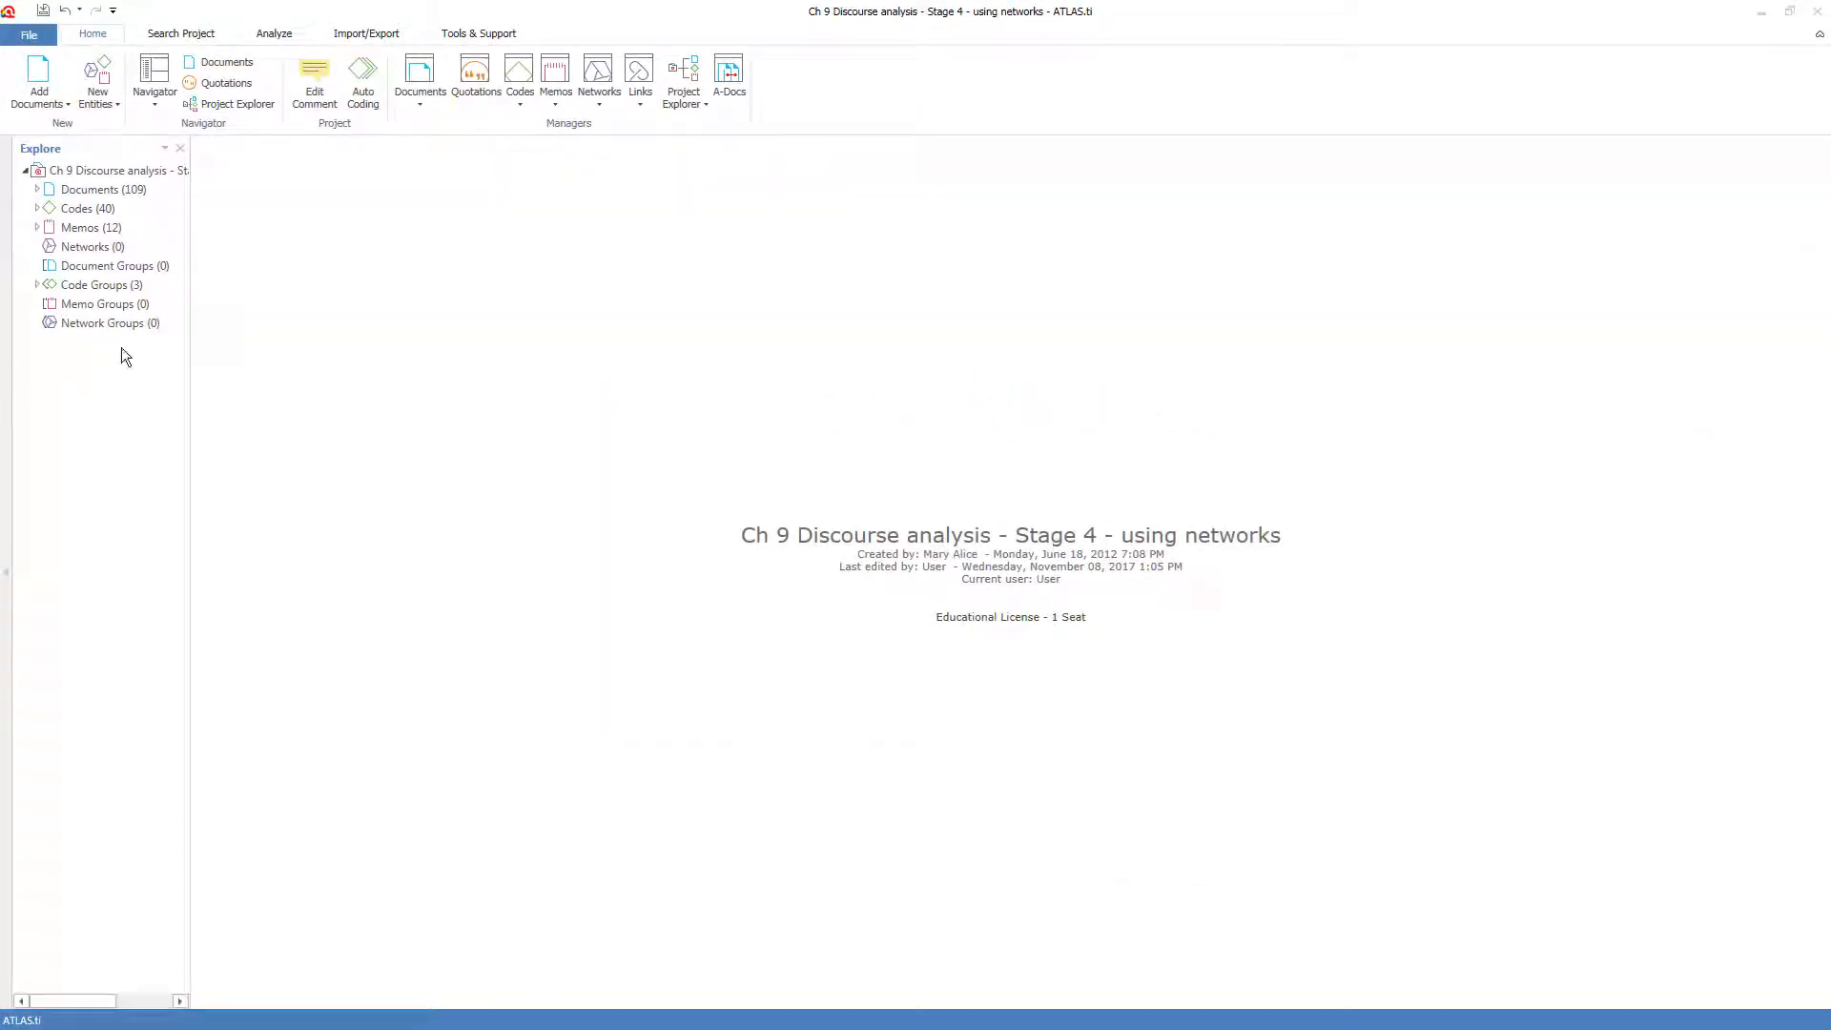
Open the Code Manager, show only the codes of the reply group and sort them by Grounded in descending order
left_click(520, 72)
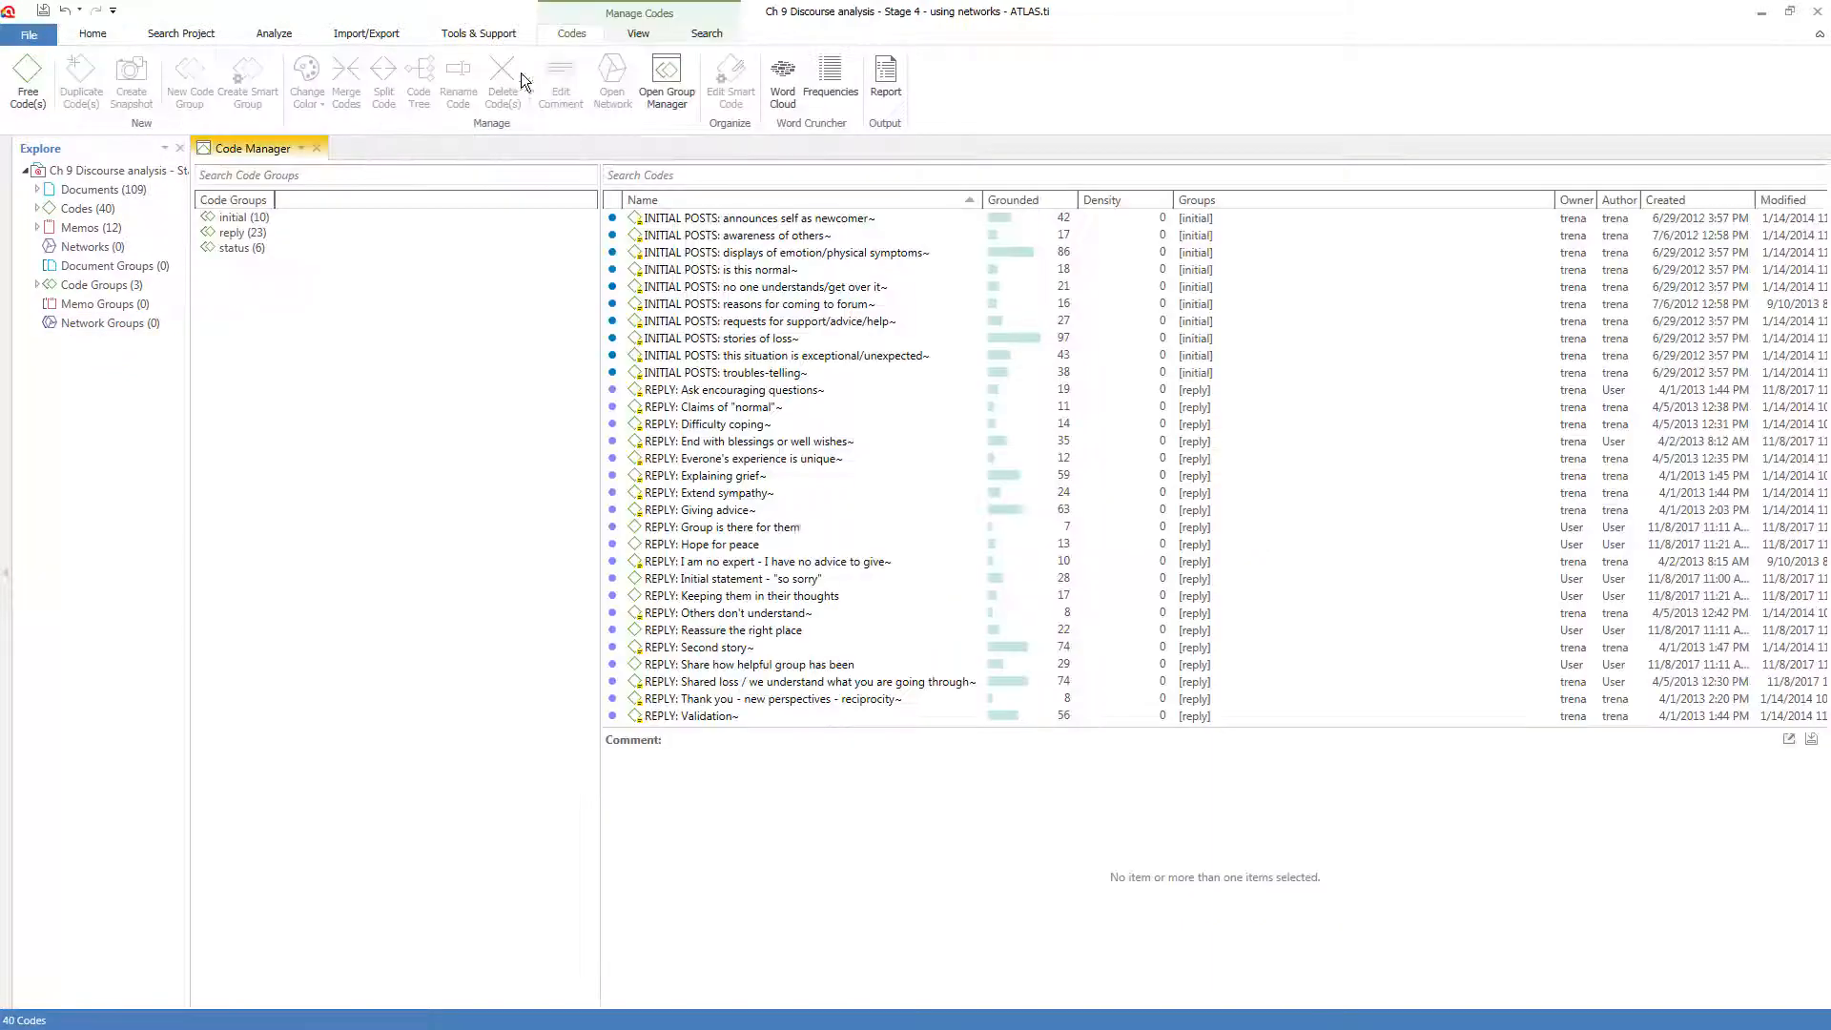
left_click(245, 235)
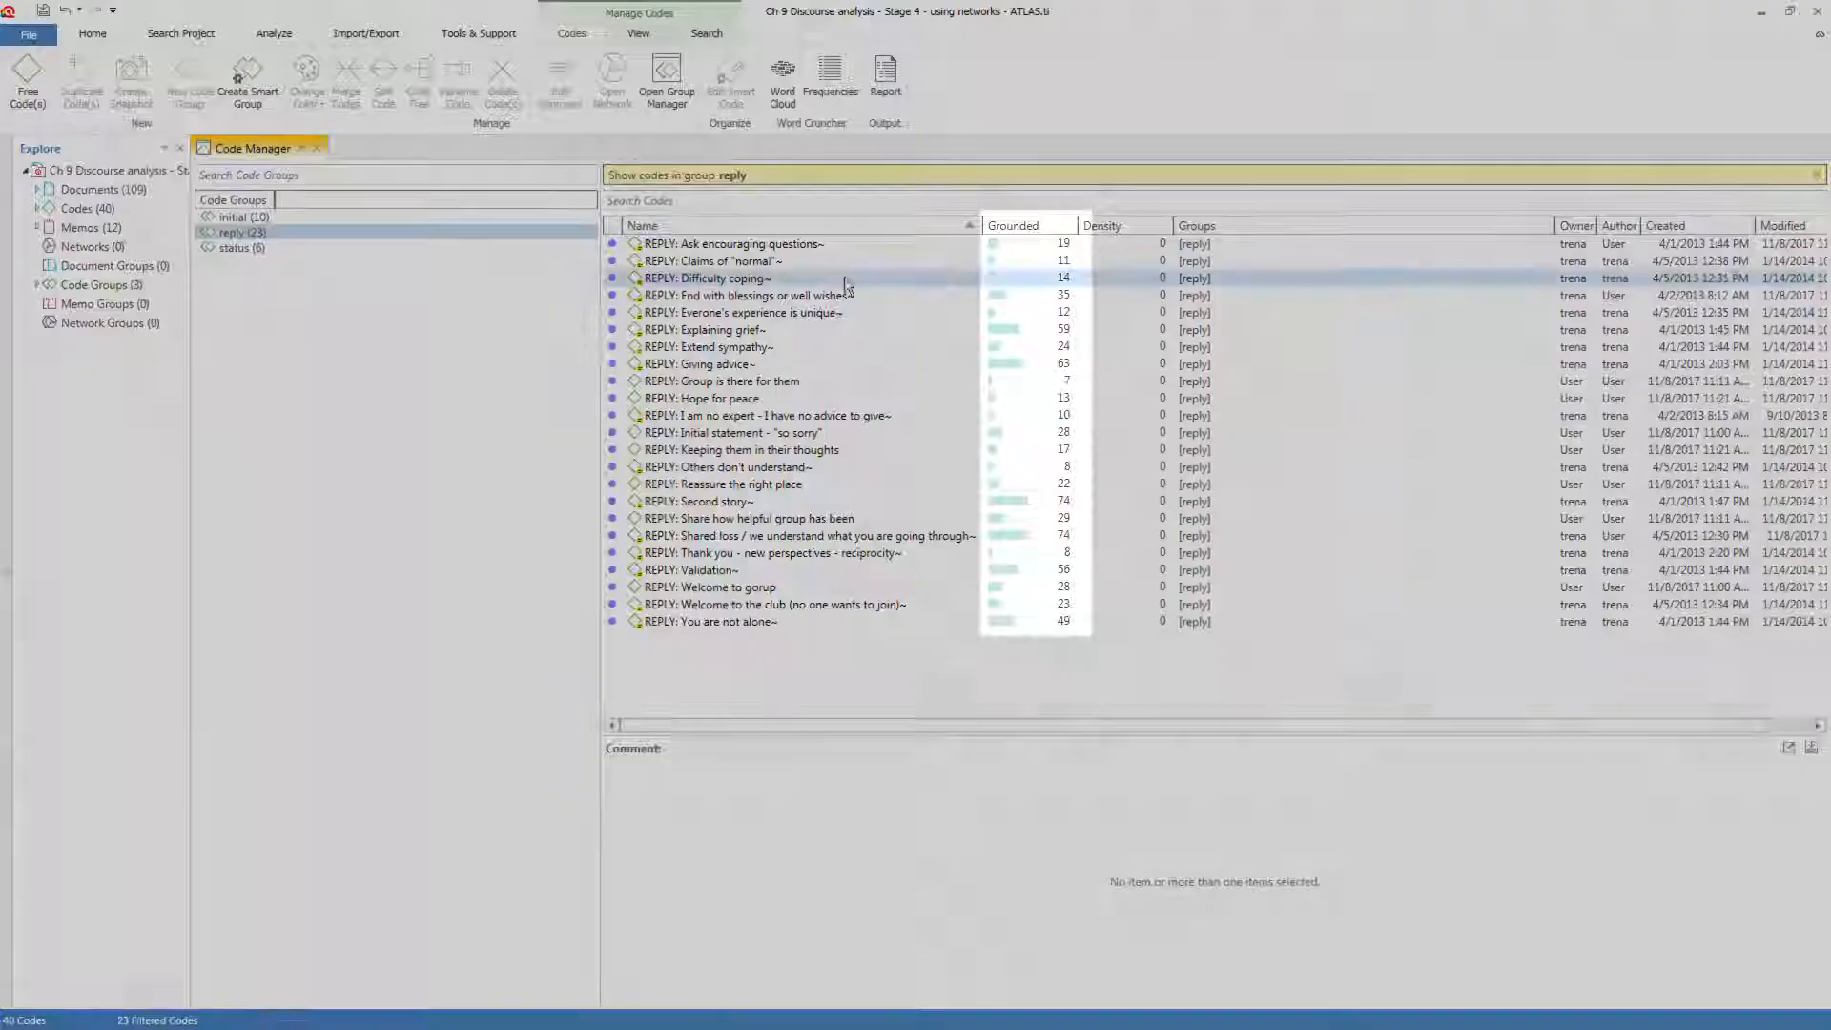
left_click(1026, 225)
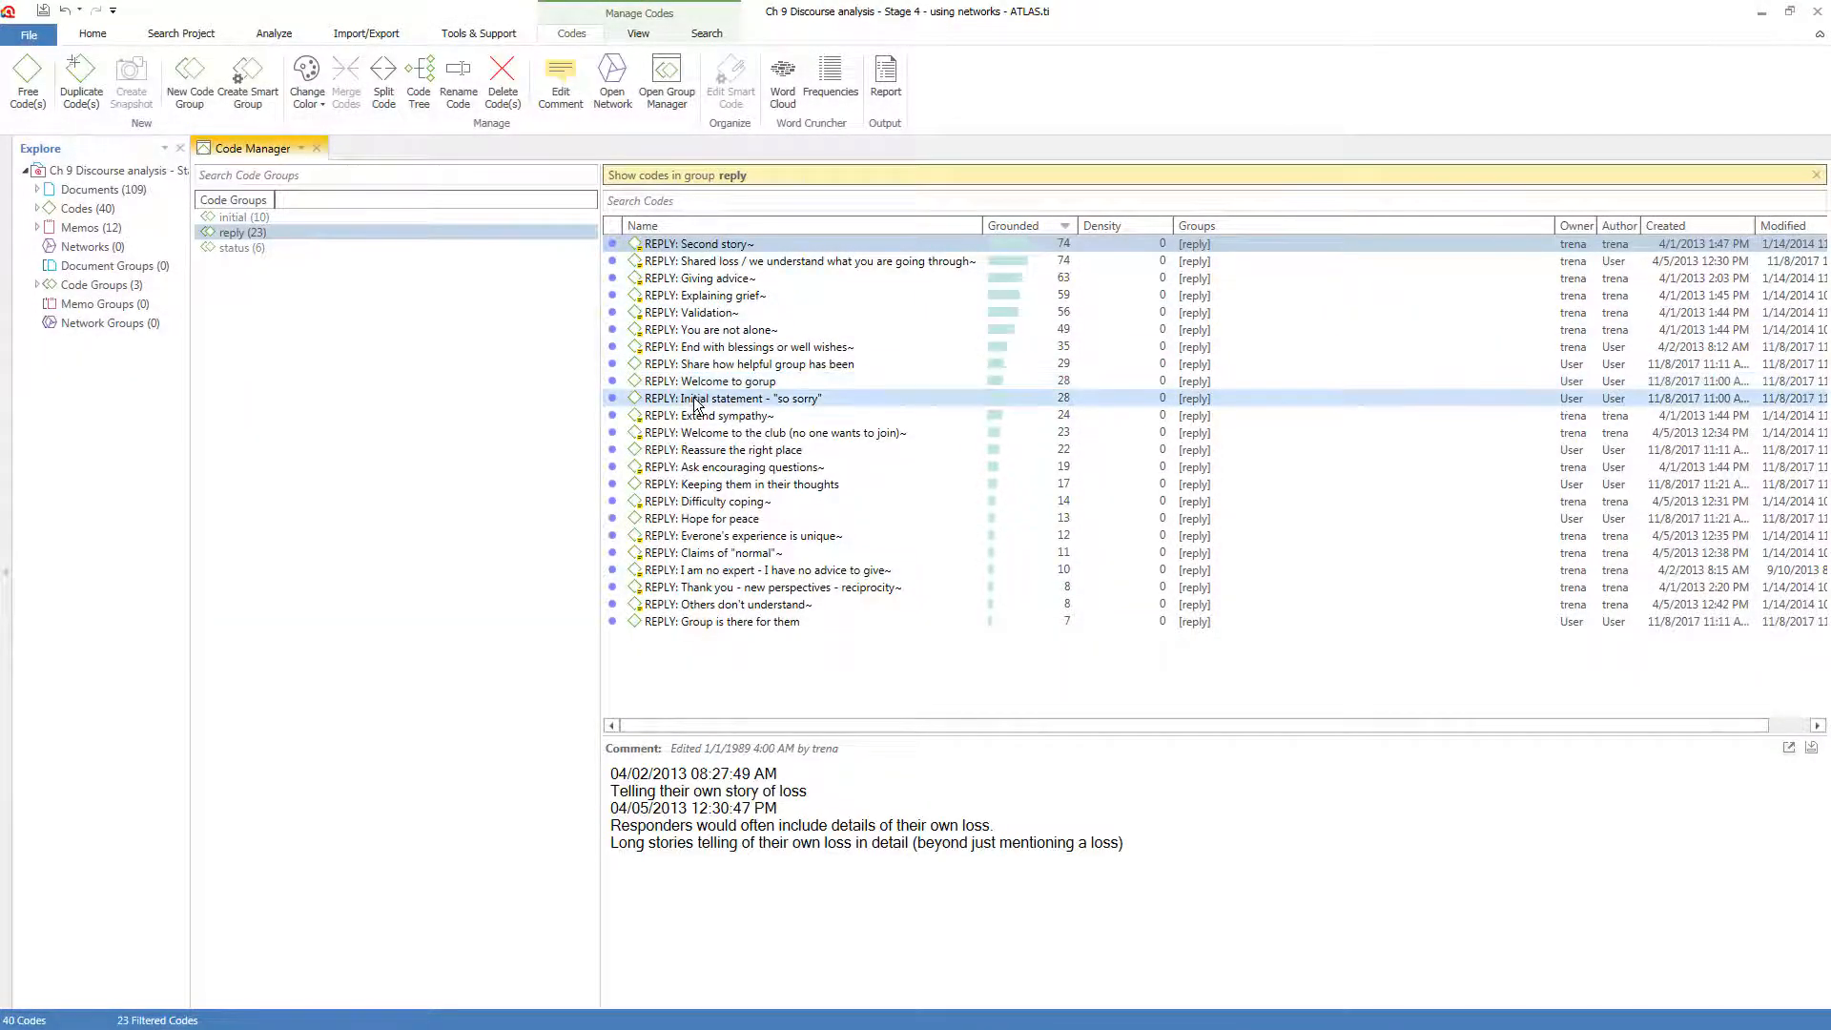
Color the ten most grounded reply codes green, from "Second story" through "Initial statement - 'so sorry'"
left_click(696, 401, "shift")
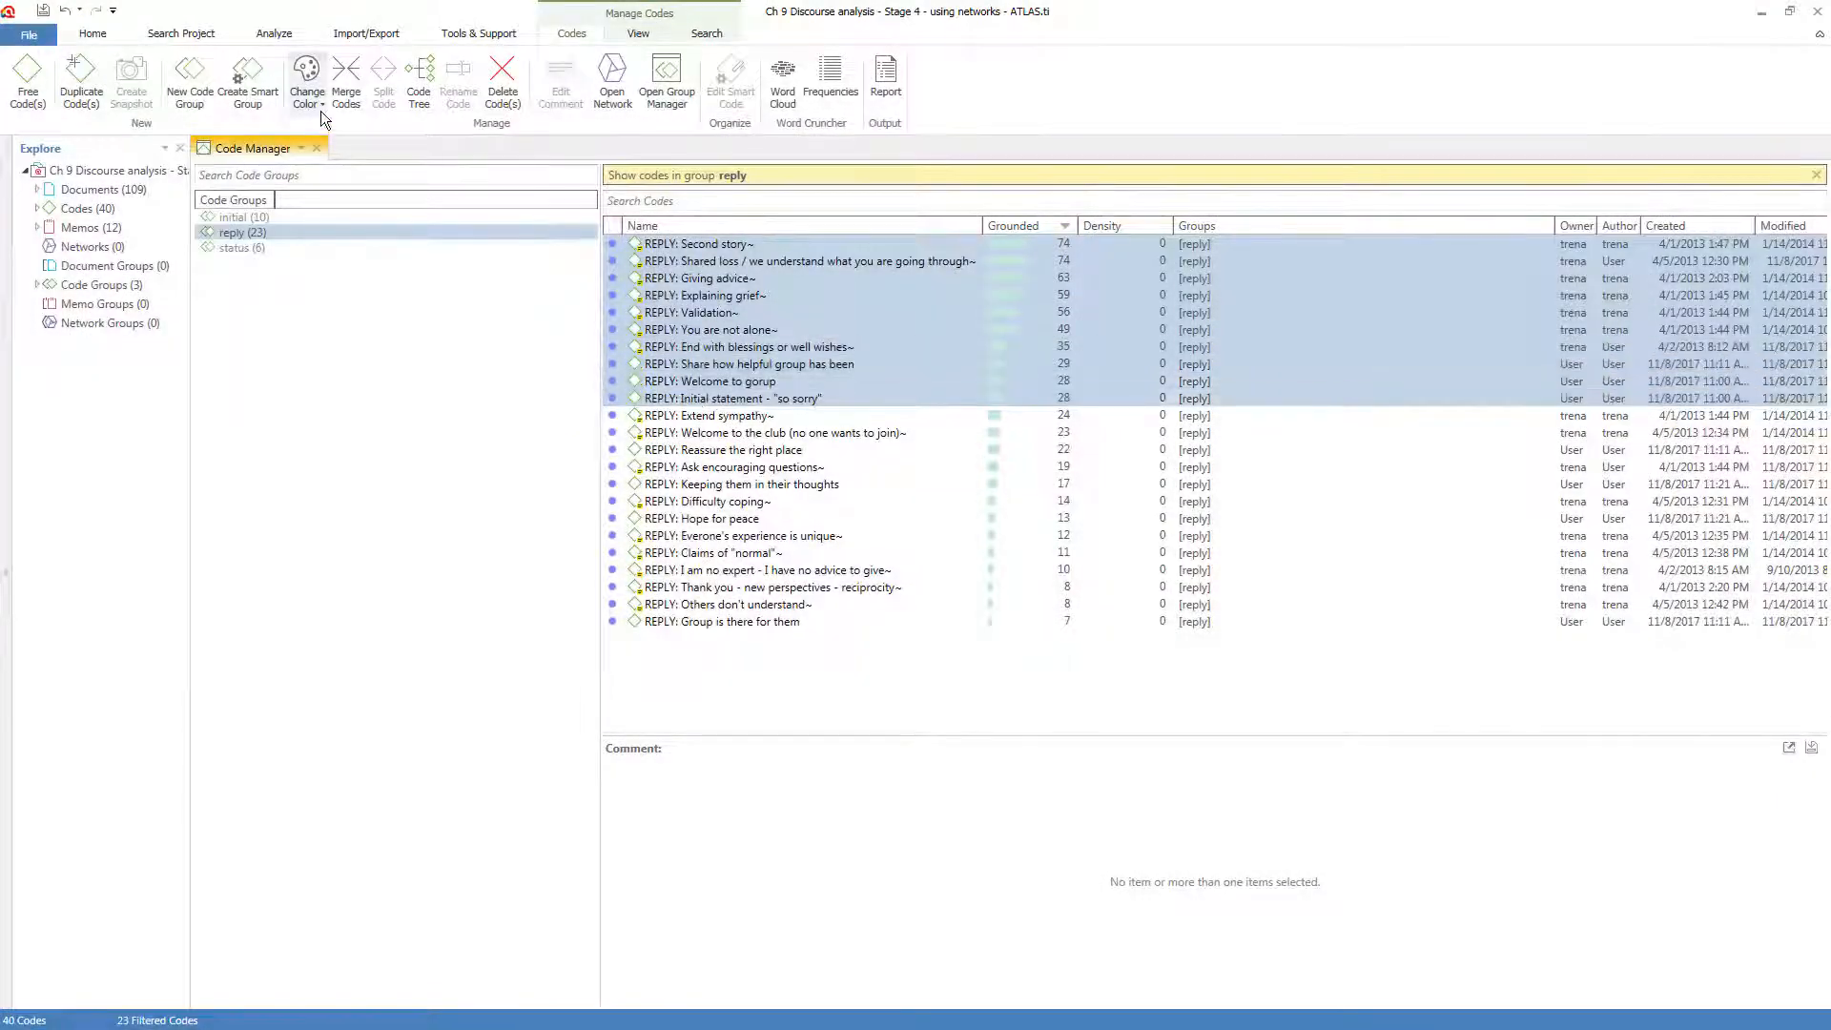
left_click(321, 114)
left_click(340, 193)
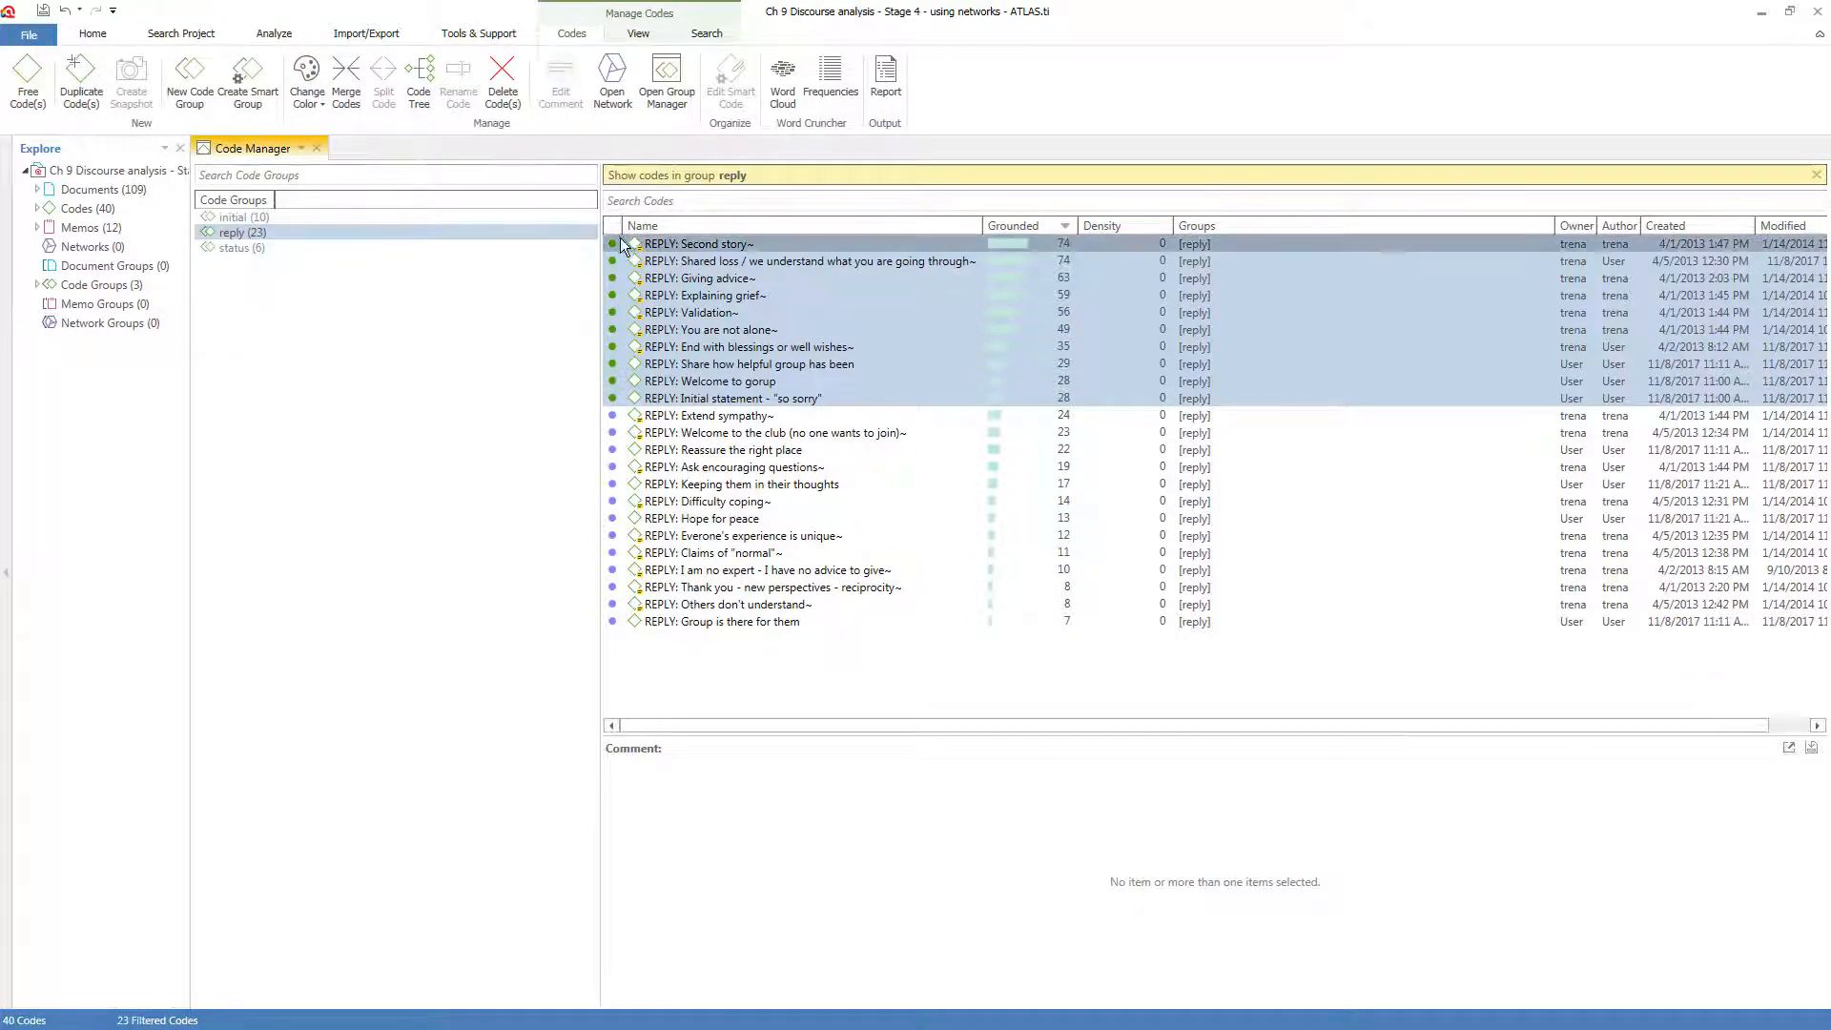
Open all codes of the reply group together in a network and show their frequencies on the nodes
left_click(687, 245)
left_click(657, 625, "shift")
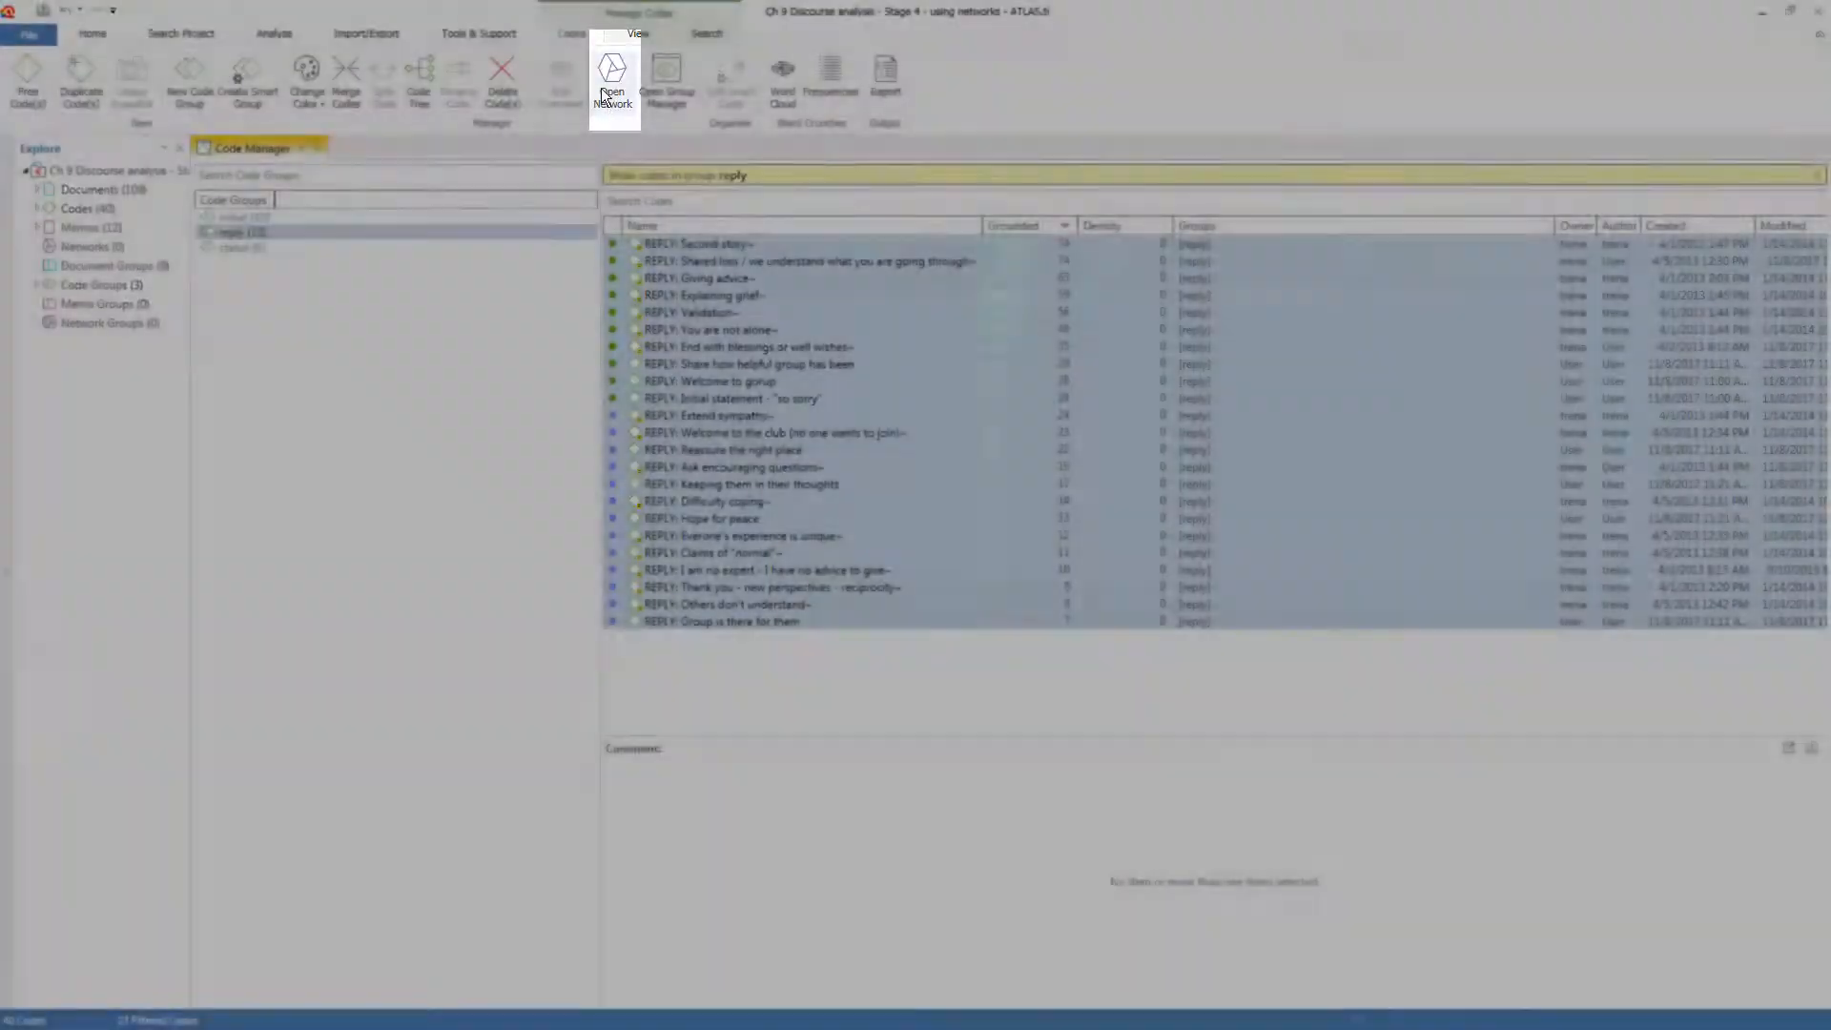
left_click(612, 78)
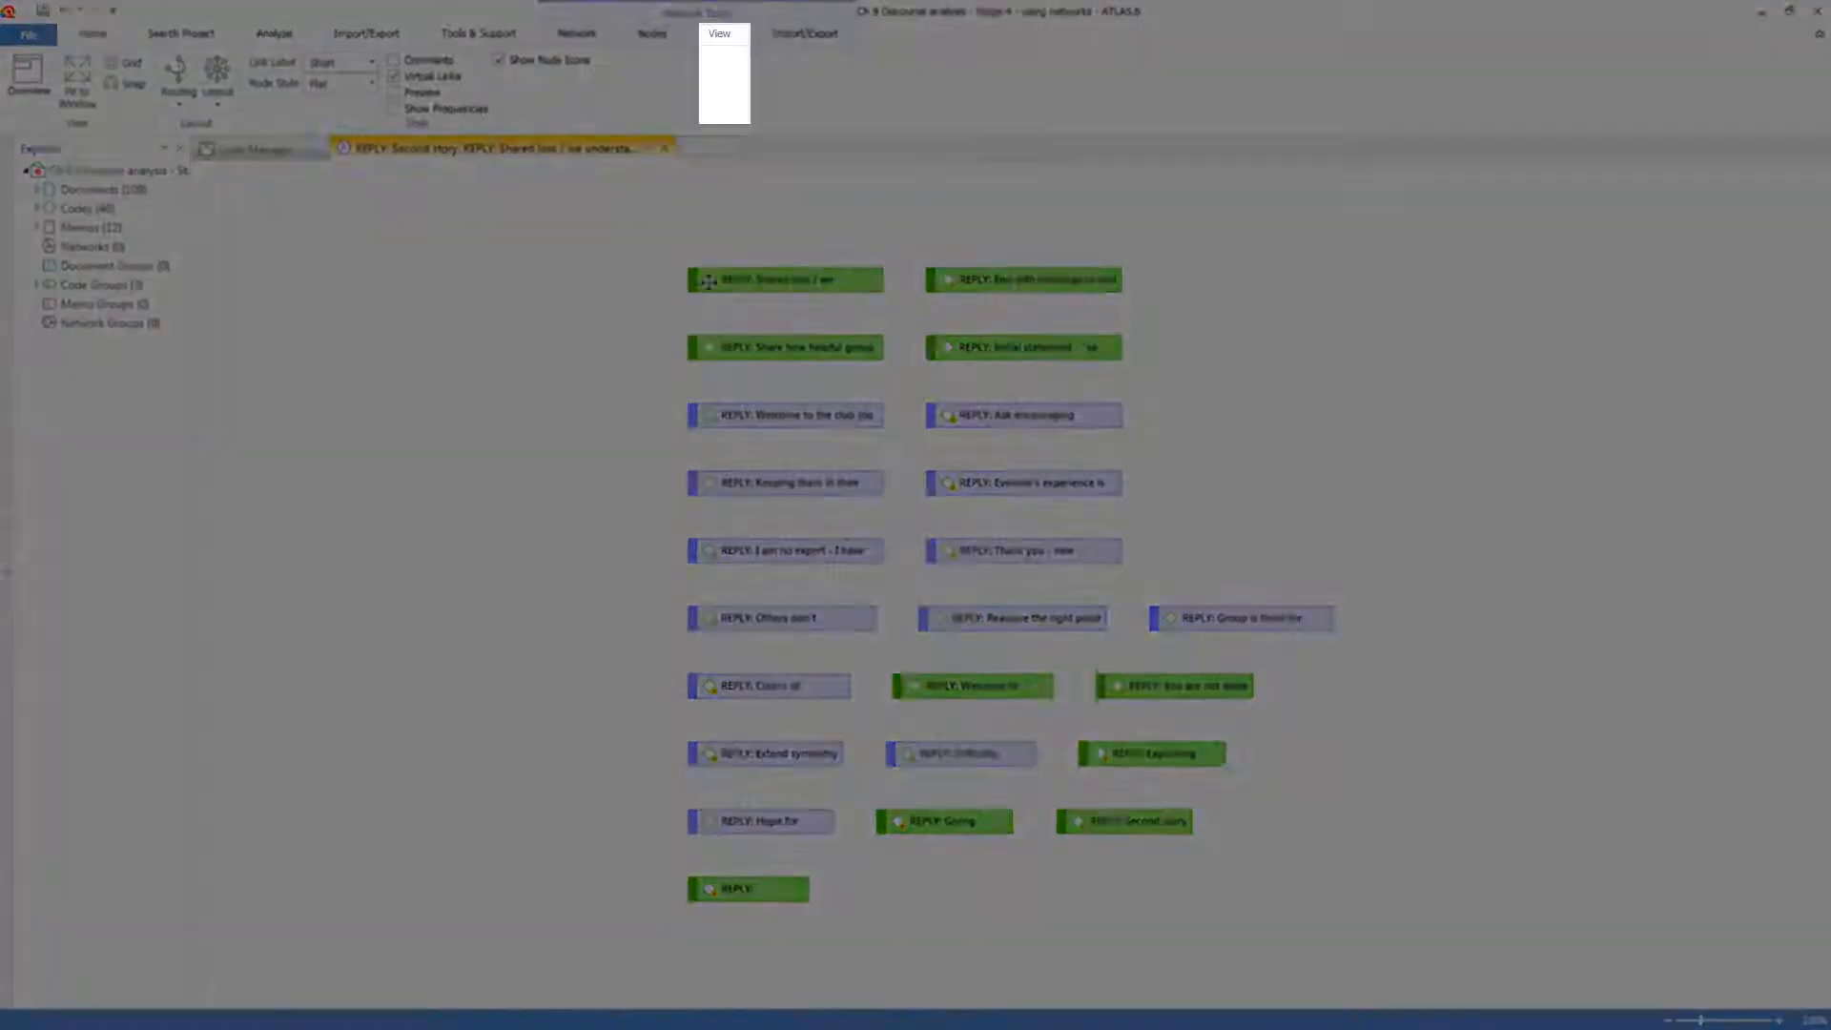
left_click_drag(707, 284, 706, 277)
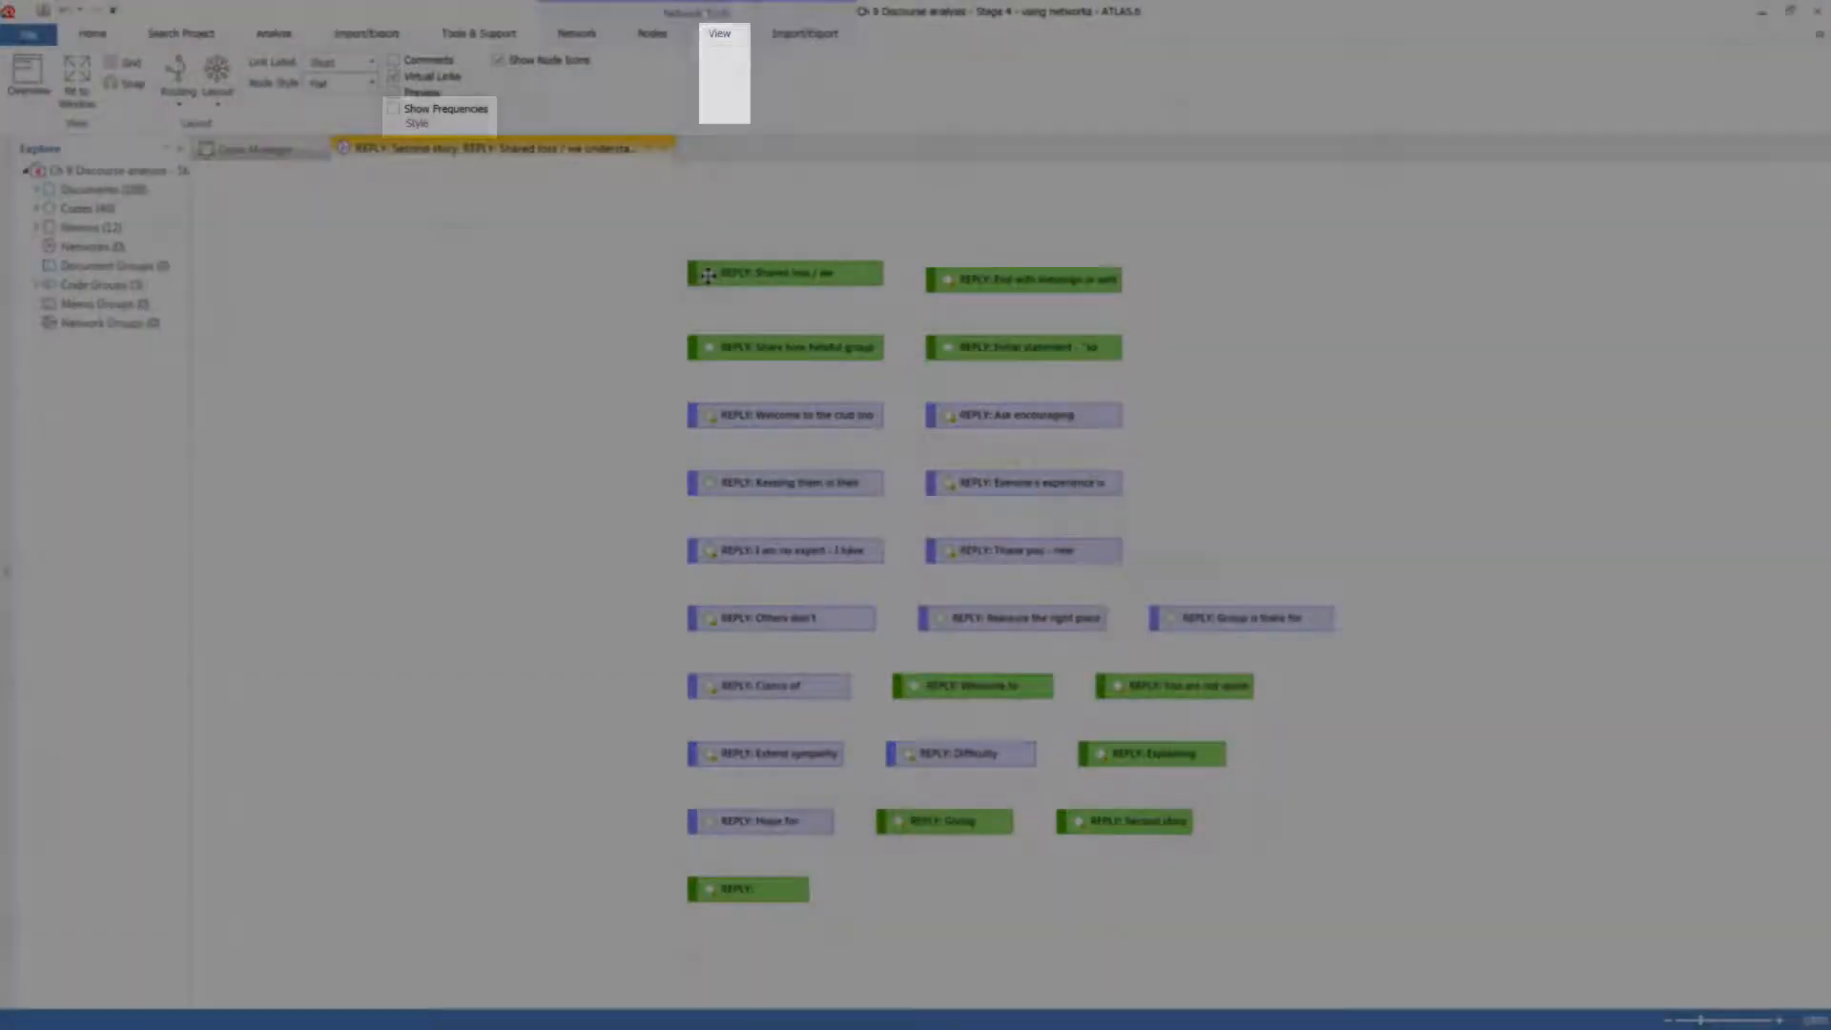
left_click(392, 109)
Move the green code nodes out of the central block to the left side of the network
left_click_drag(790, 288, 479, 268)
left_click(366, 227)
left_click_drag(784, 361, 368, 351)
left_click_drag(1010, 296, 336, 469)
left_click_drag(1056, 349, 394, 548)
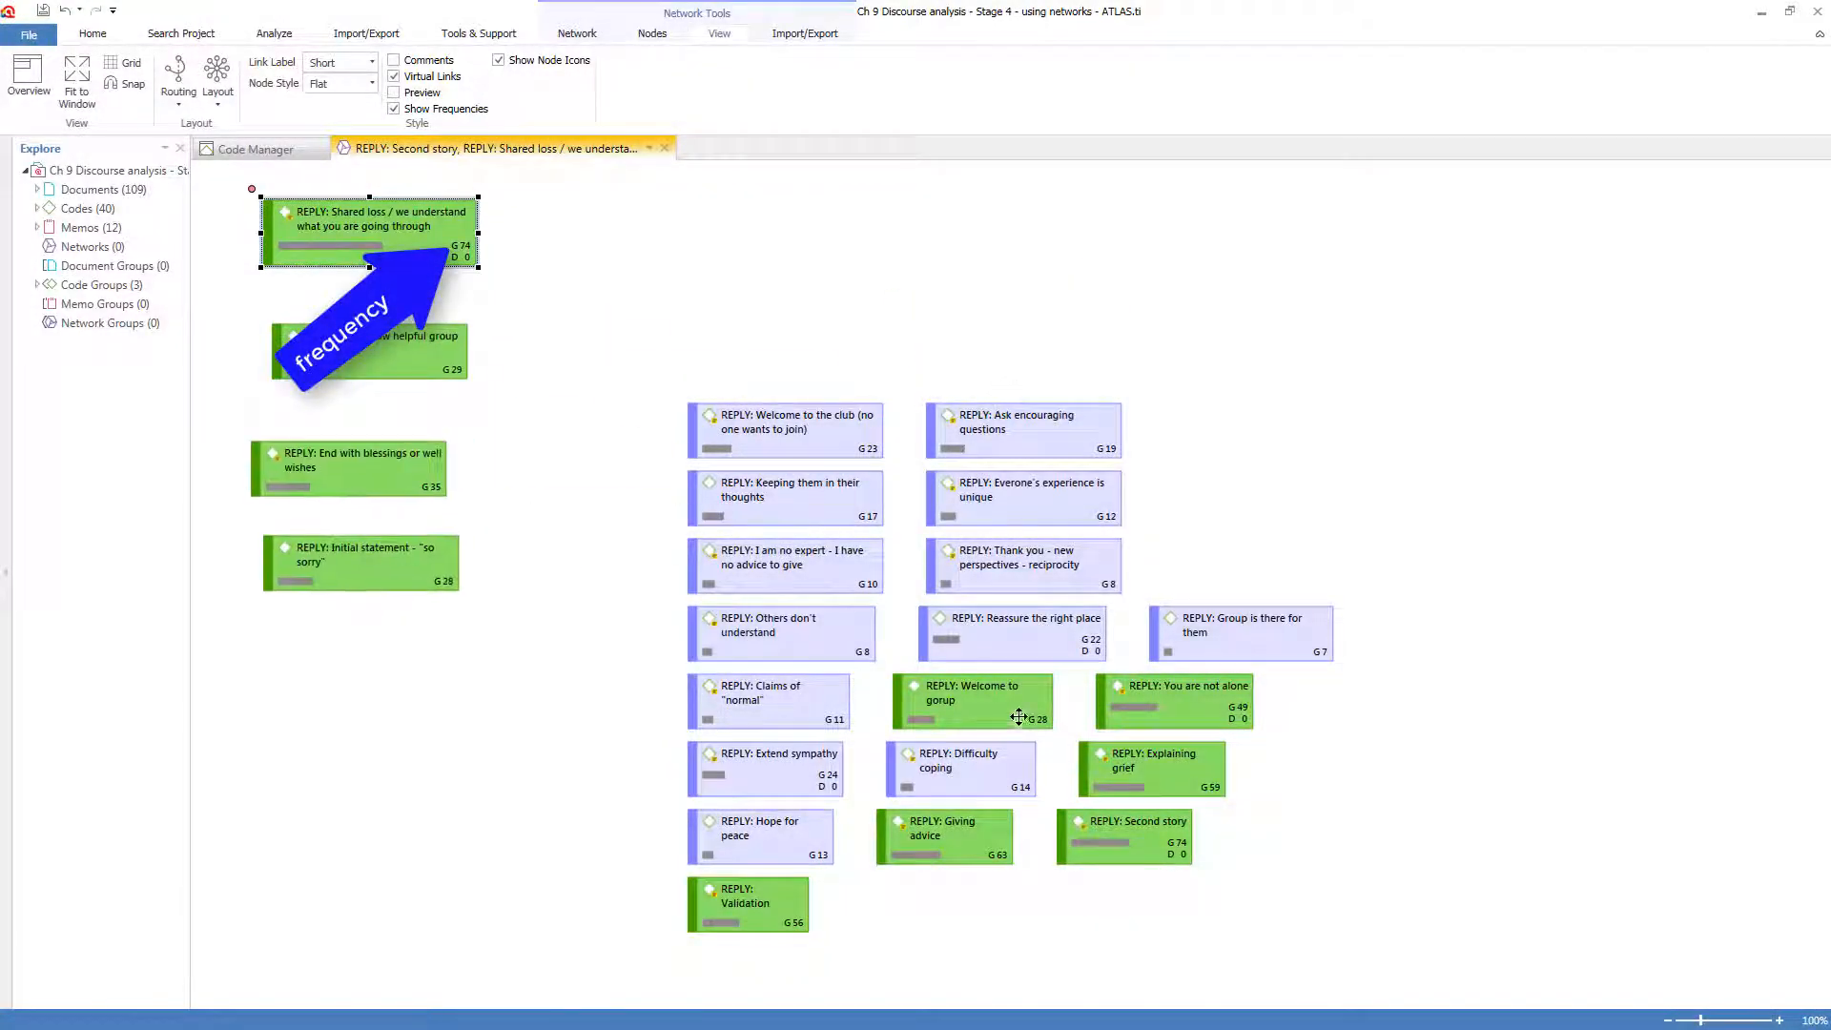
left_click_drag(973, 700, 319, 649)
left_click_drag(1179, 698, 353, 754)
left_click_drag(944, 836, 435, 853)
left_click_drag(1152, 767, 556, 667)
left_click_drag(1123, 836, 616, 839)
Spread the violet code nodes across the right half of the network, separate from the green ones
left_click_drag(1239, 632, 1507, 792)
left_click_drag(1011, 629, 1653, 590)
left_click_drag(1020, 562, 1610, 471)
left_click_drag(1020, 496, 1653, 349)
left_click_drag(1020, 429, 1609, 247)
left_click_drag(830, 443, 1351, 268)
left_click_drag(762, 496, 1092, 386)
left_click_drag(763, 563, 874, 240)
left_click_drag(954, 763, 1175, 910)
left_click_drag(763, 629, 1150, 523)
left_click_drag(753, 696, 1154, 631)
left_click_drag(725, 796, 1126, 776)
left_click_drag(754, 838, 974, 864)
Space out the green nodes by moving "Share how helpful group has been", "Initial statement" and "Explaining grief" further right
left_click_drag(372, 353, 647, 330)
left_click_drag(402, 568, 767, 499)
left_click_drag(560, 665, 655, 674)
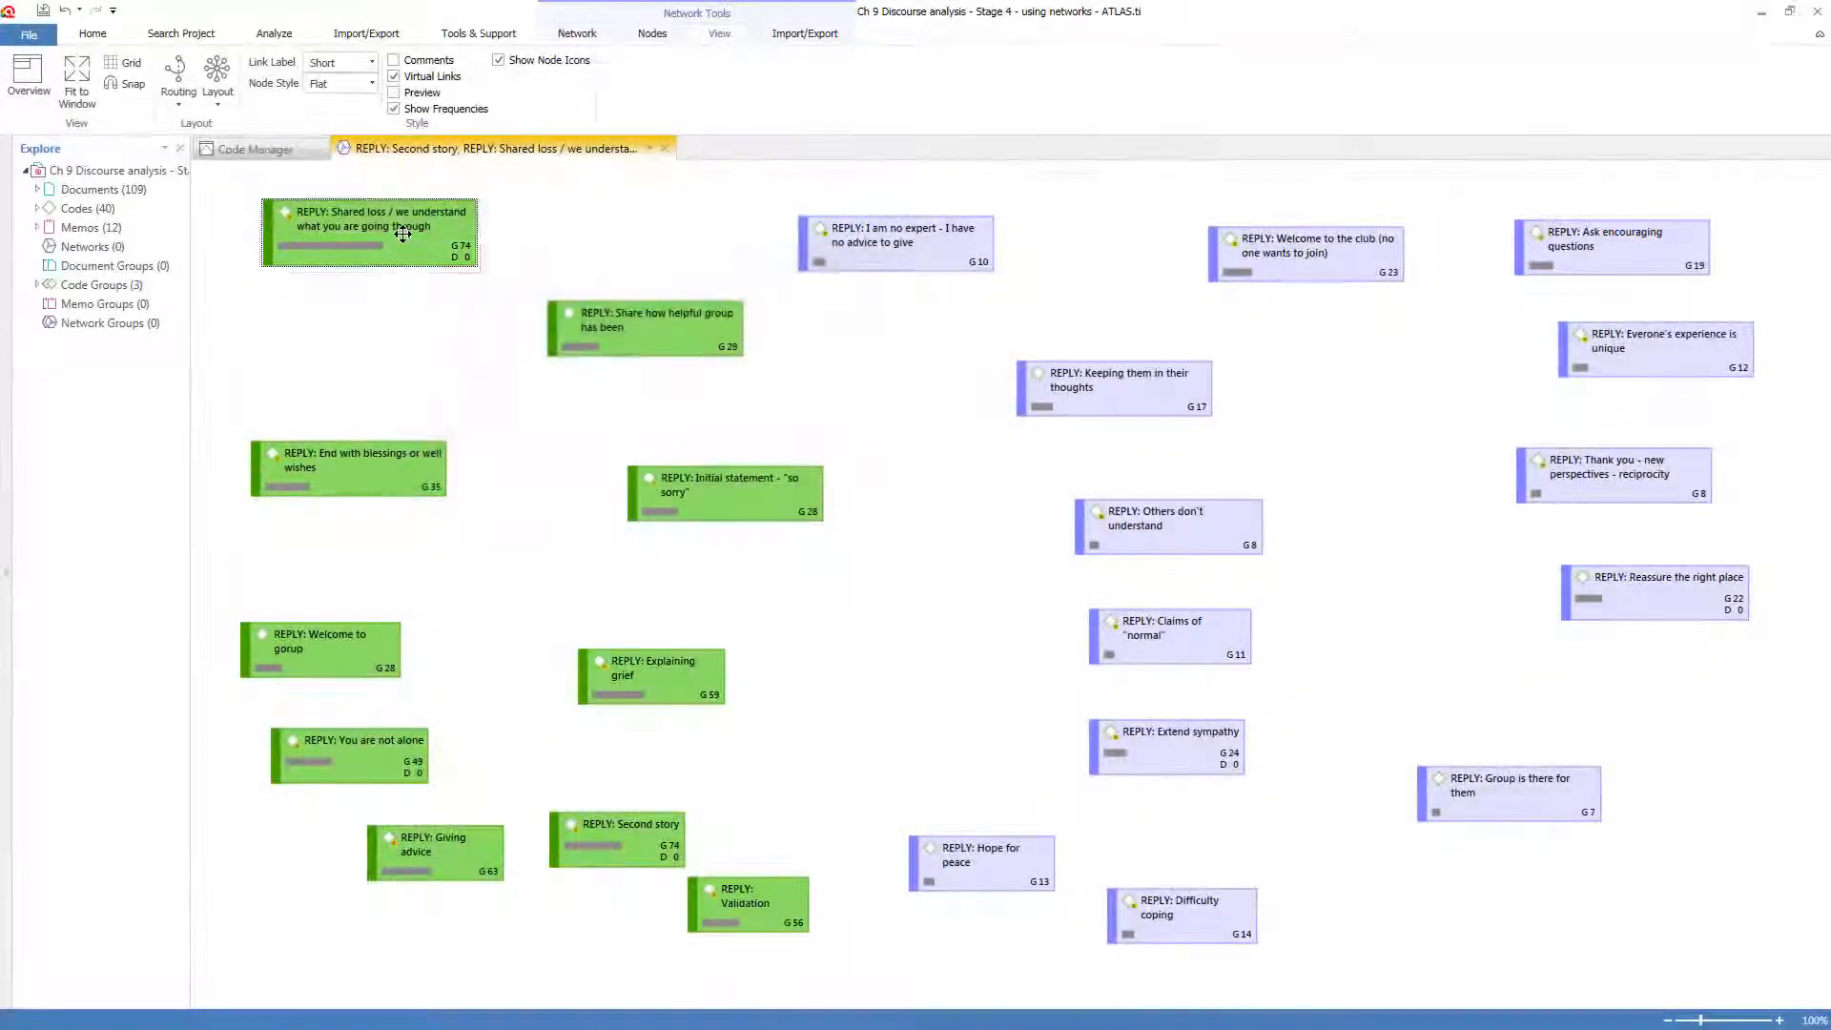
List the quotations of "Shared loss / we understand what you are going through" and view quotations 3:2 through 10:2 in their documents
double_click(401, 232)
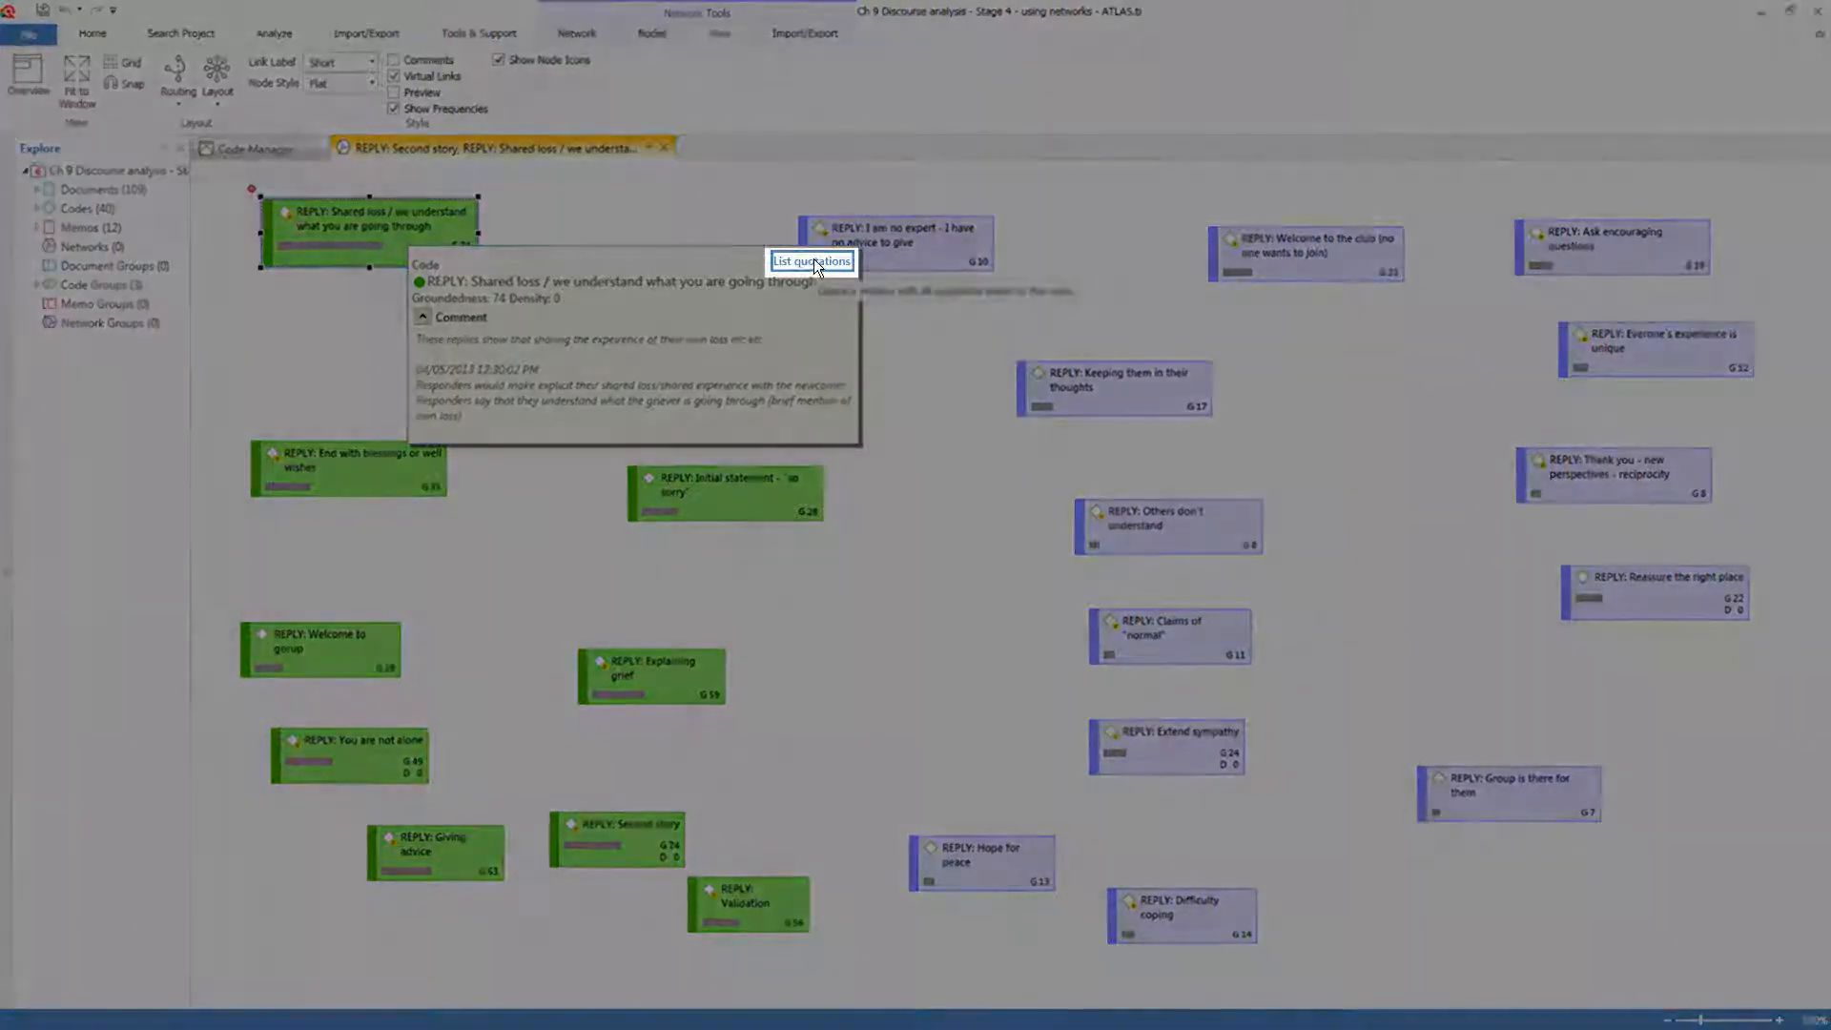
left_click(803, 263)
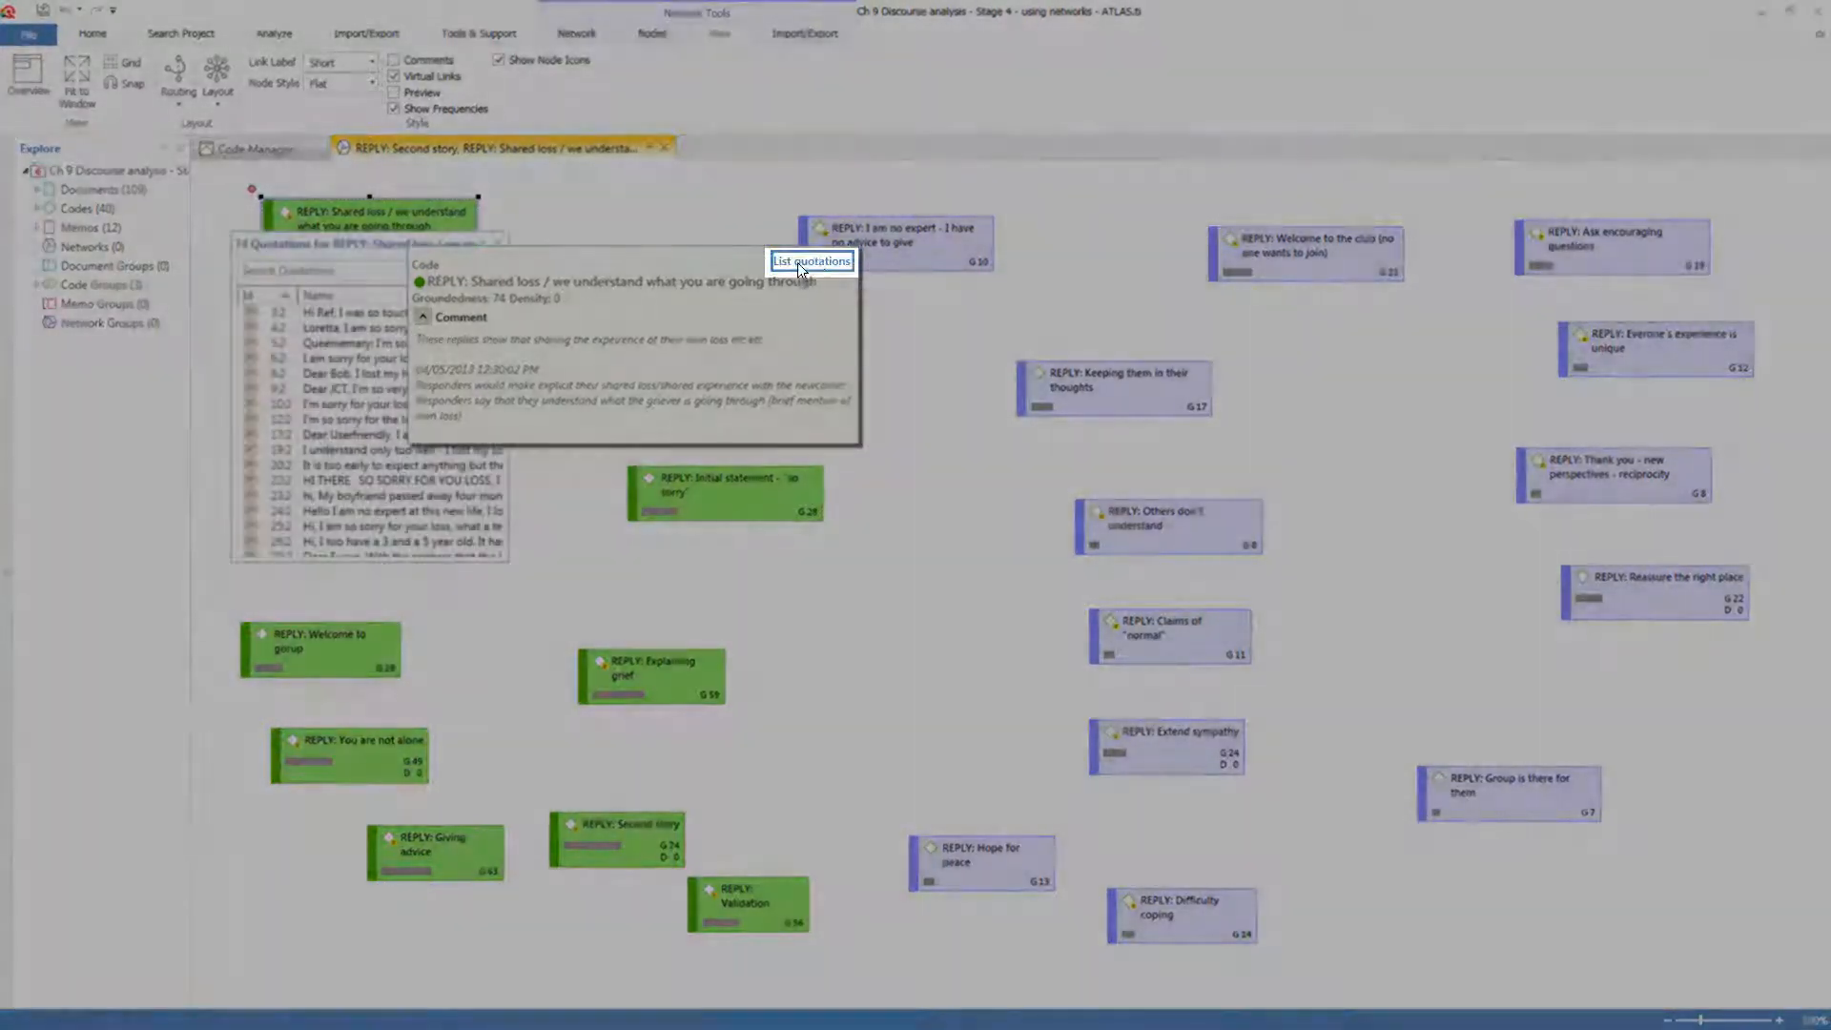
left_click(355, 317)
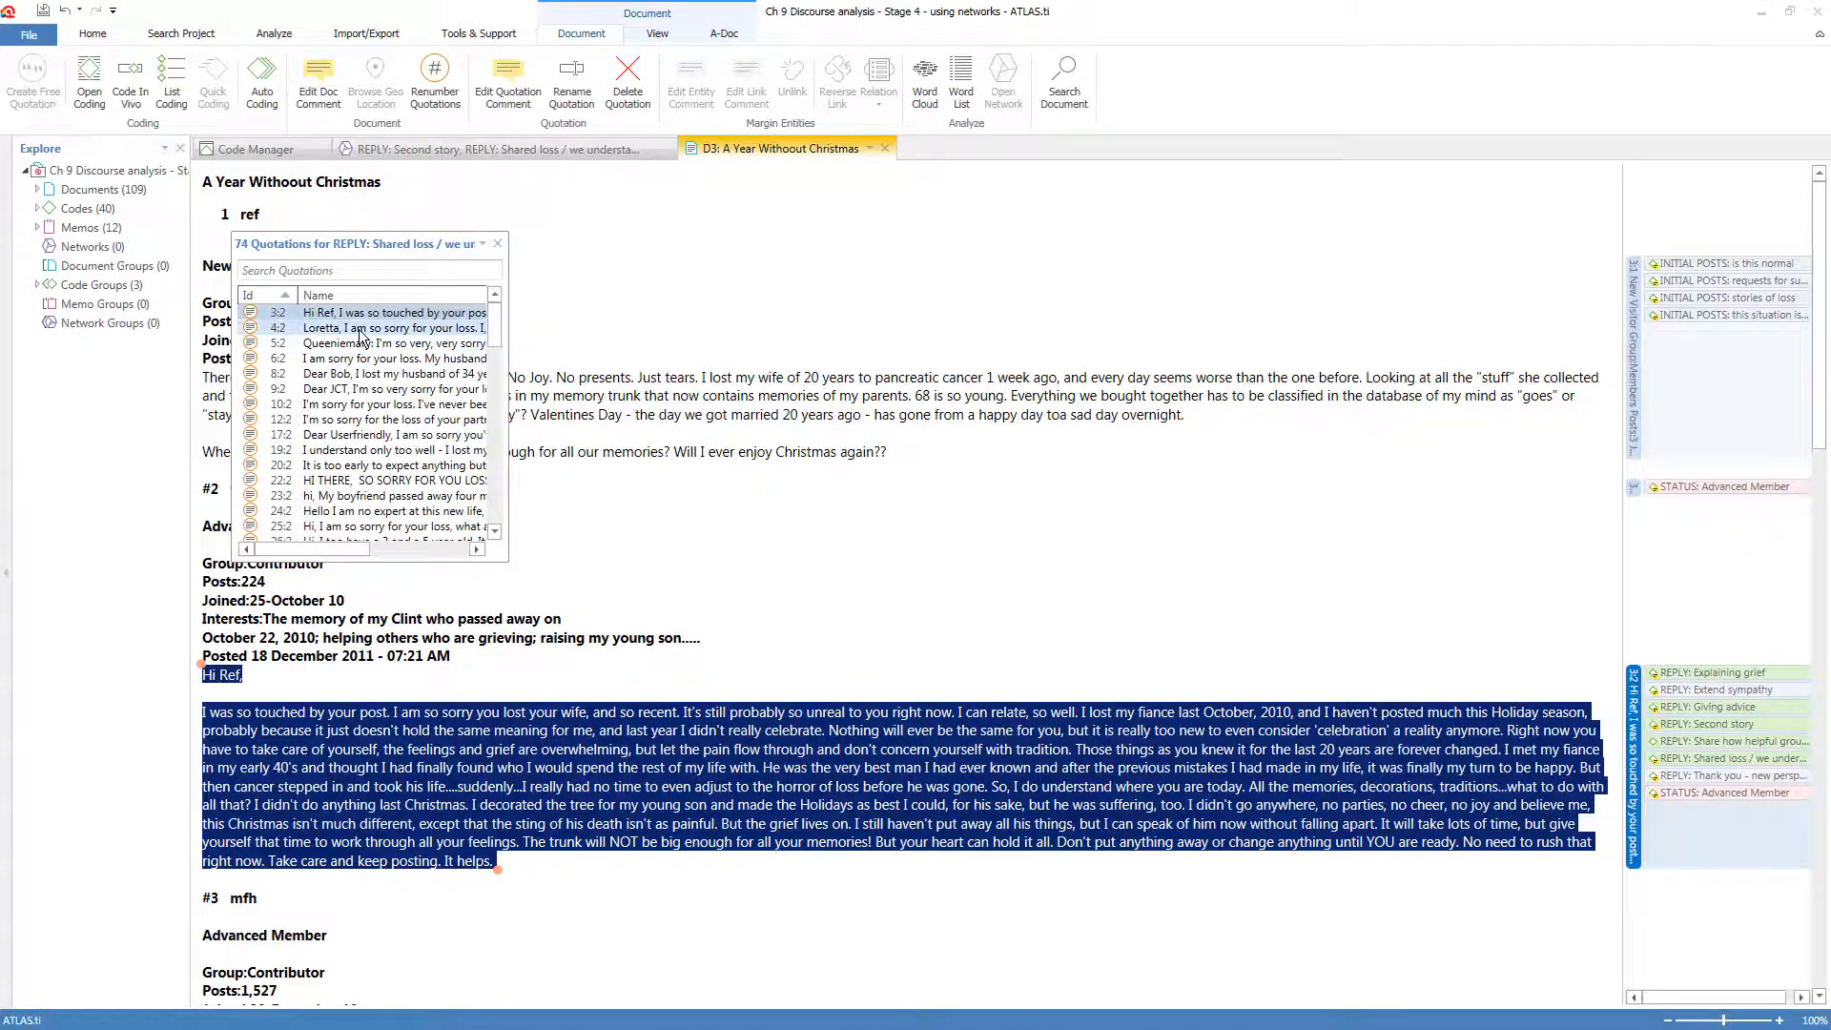
left_click(359, 329)
left_click(359, 343)
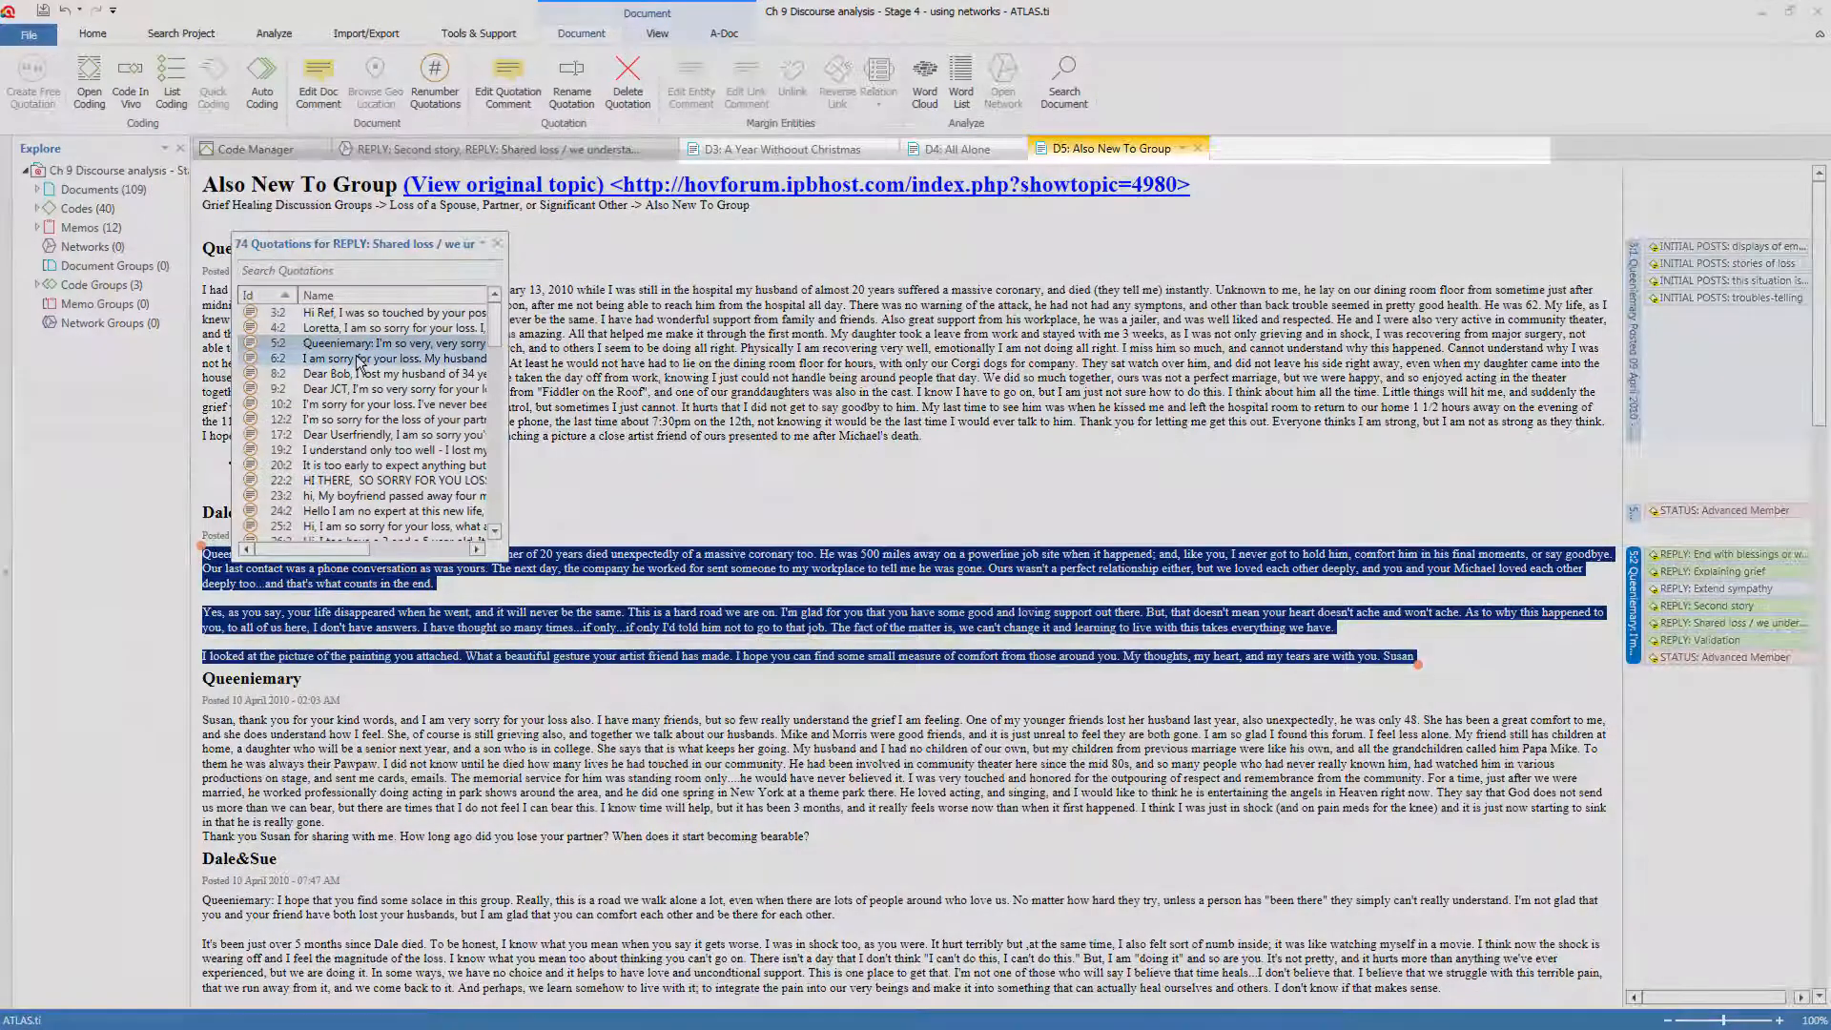
left_click(359, 359)
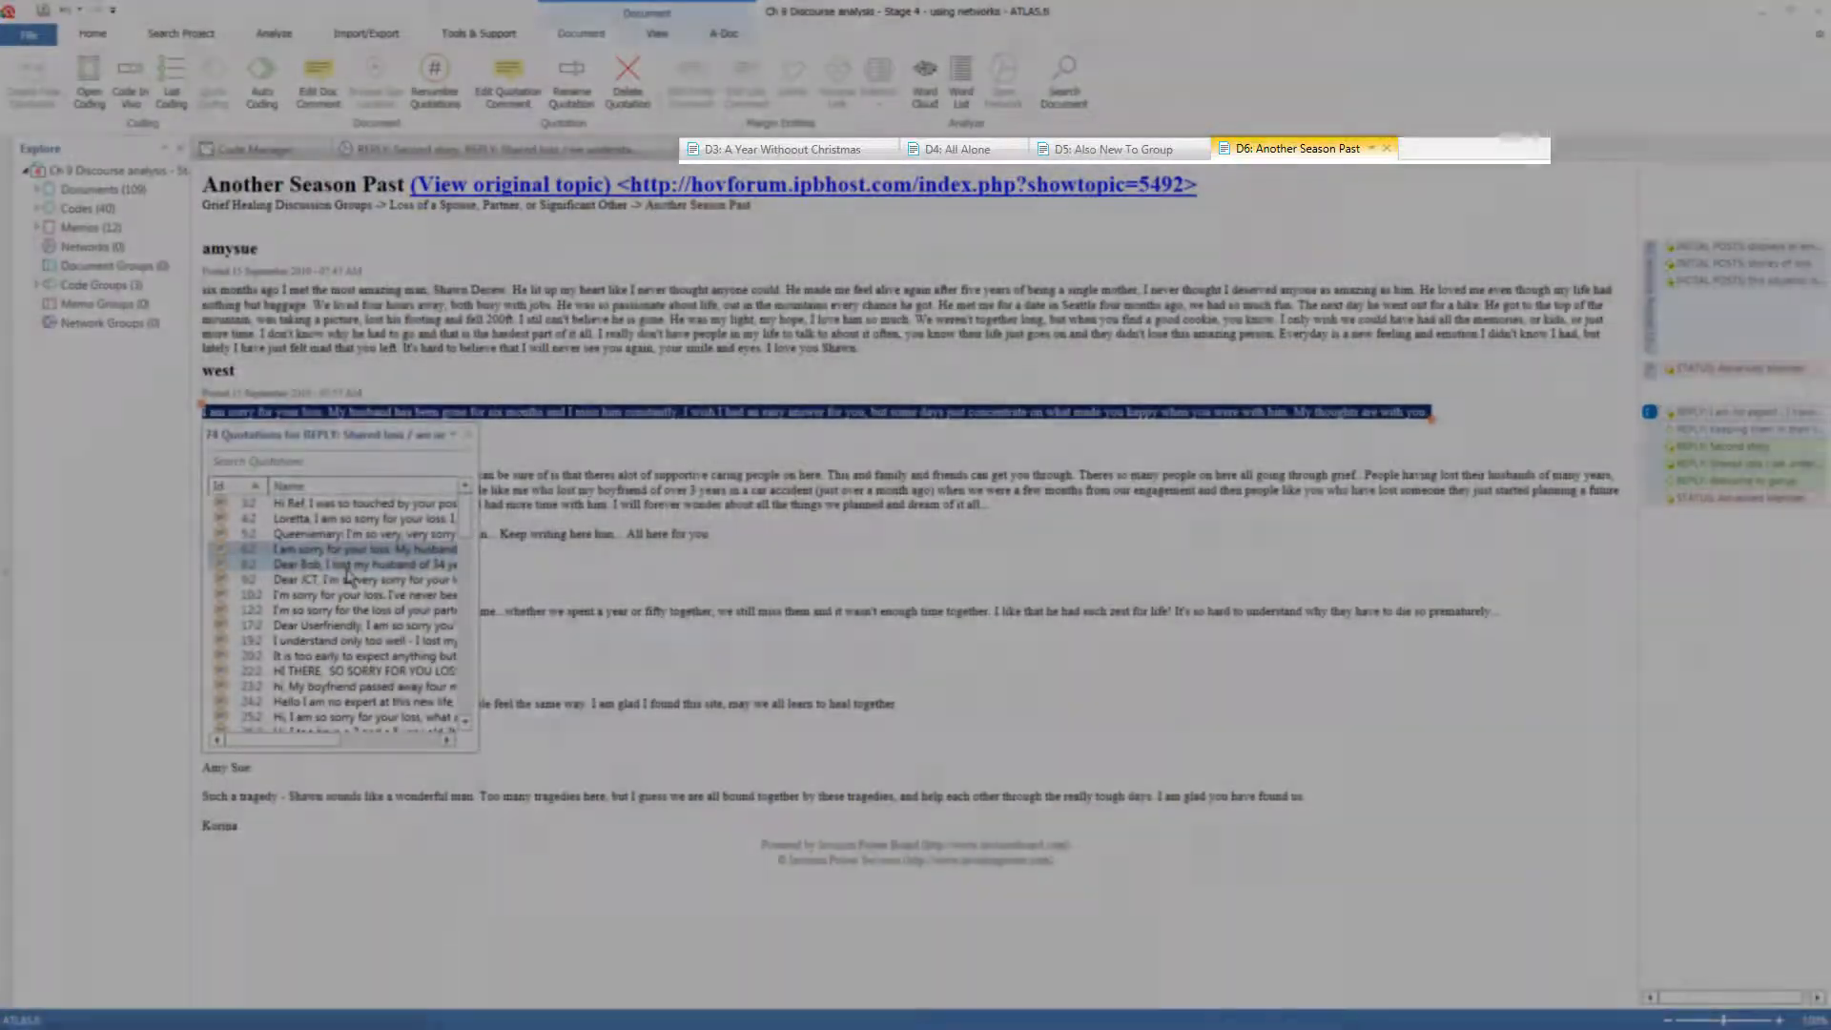
left_click(355, 563)
left_click(354, 579)
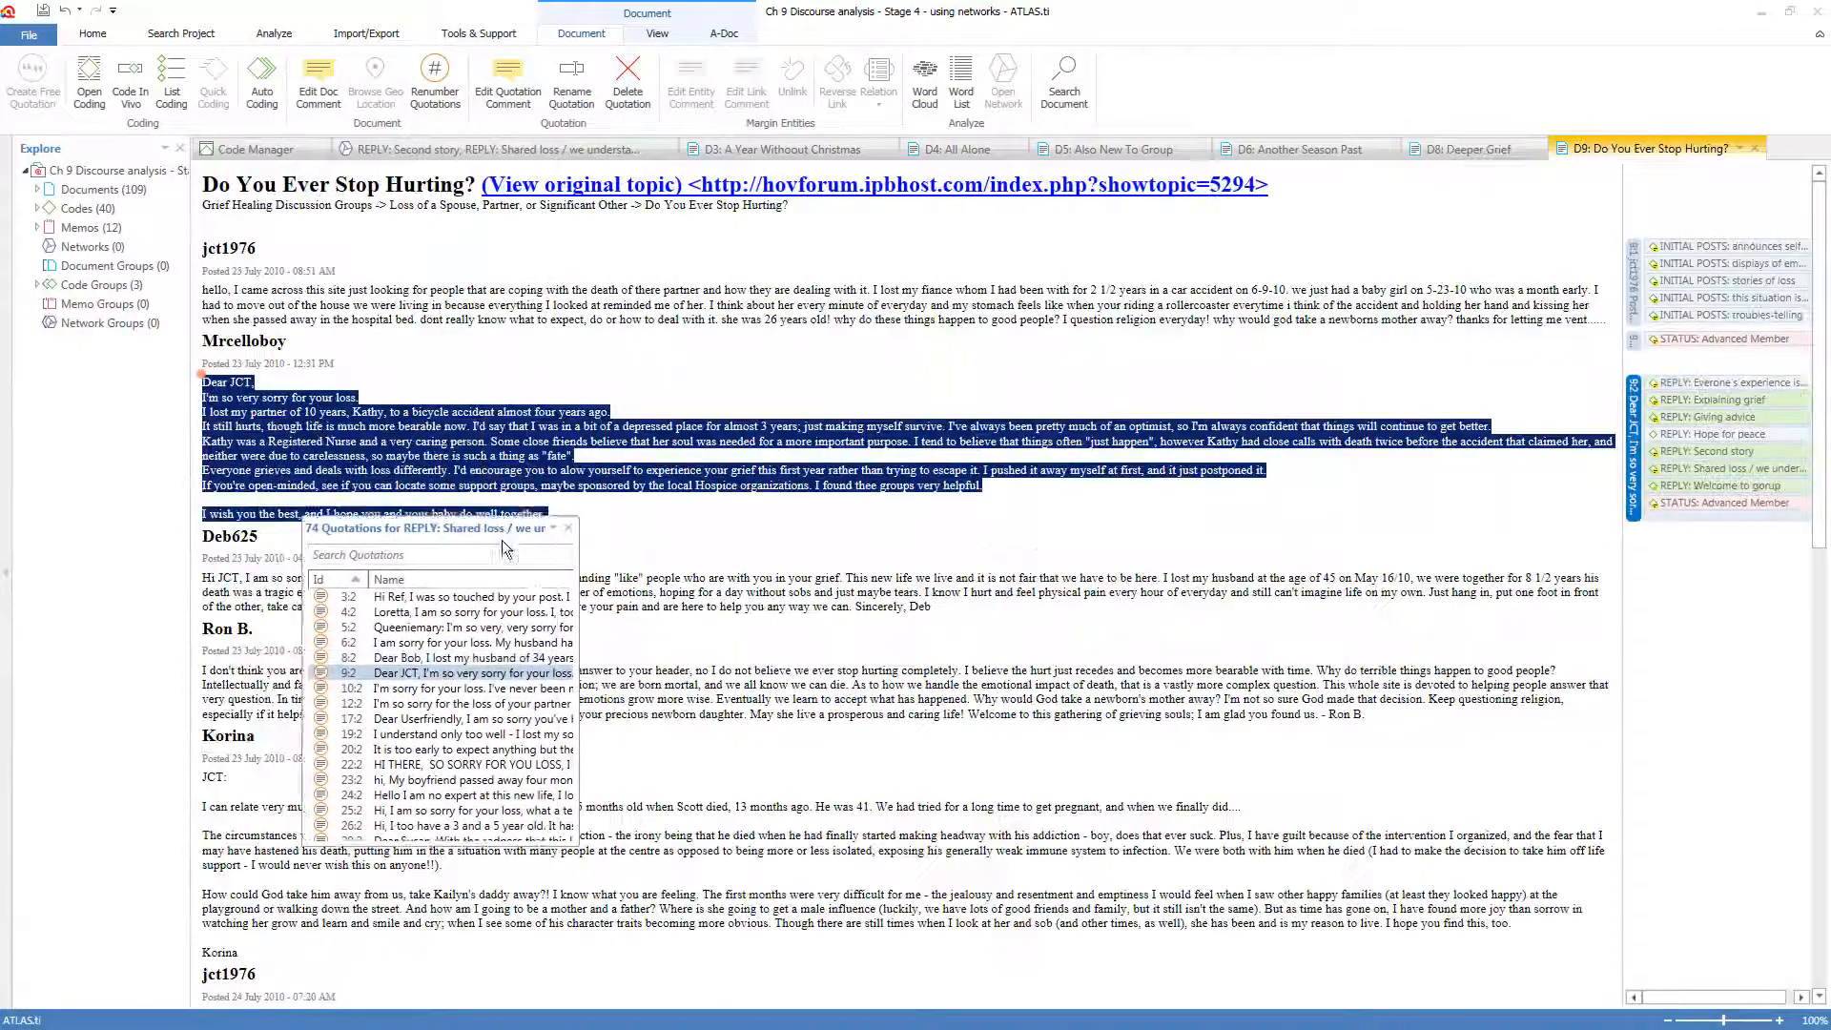
left_click_drag(498, 529, 510, 560)
left_click_drag(515, 553, 1128, 635)
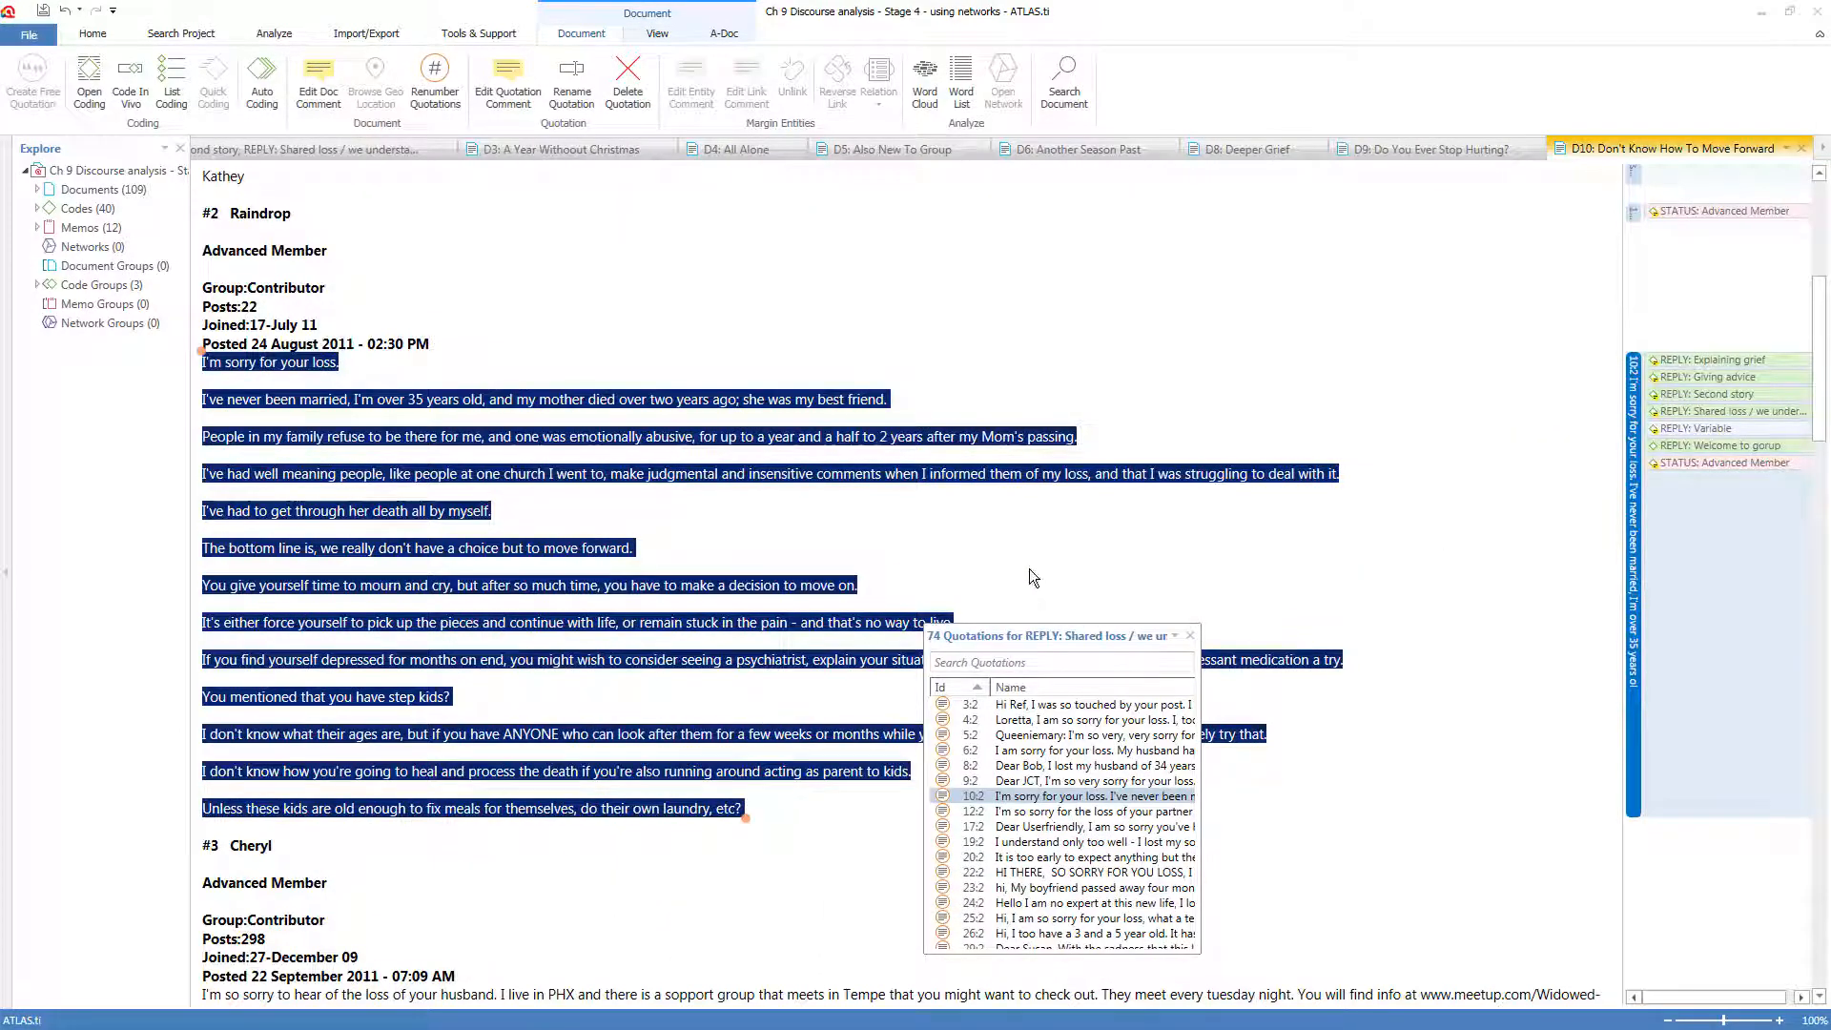
Insert "These experiences show than when sharing your own experience of loss etc etc" at the start of the Shared loss code's comment and save it
left_click(400, 150)
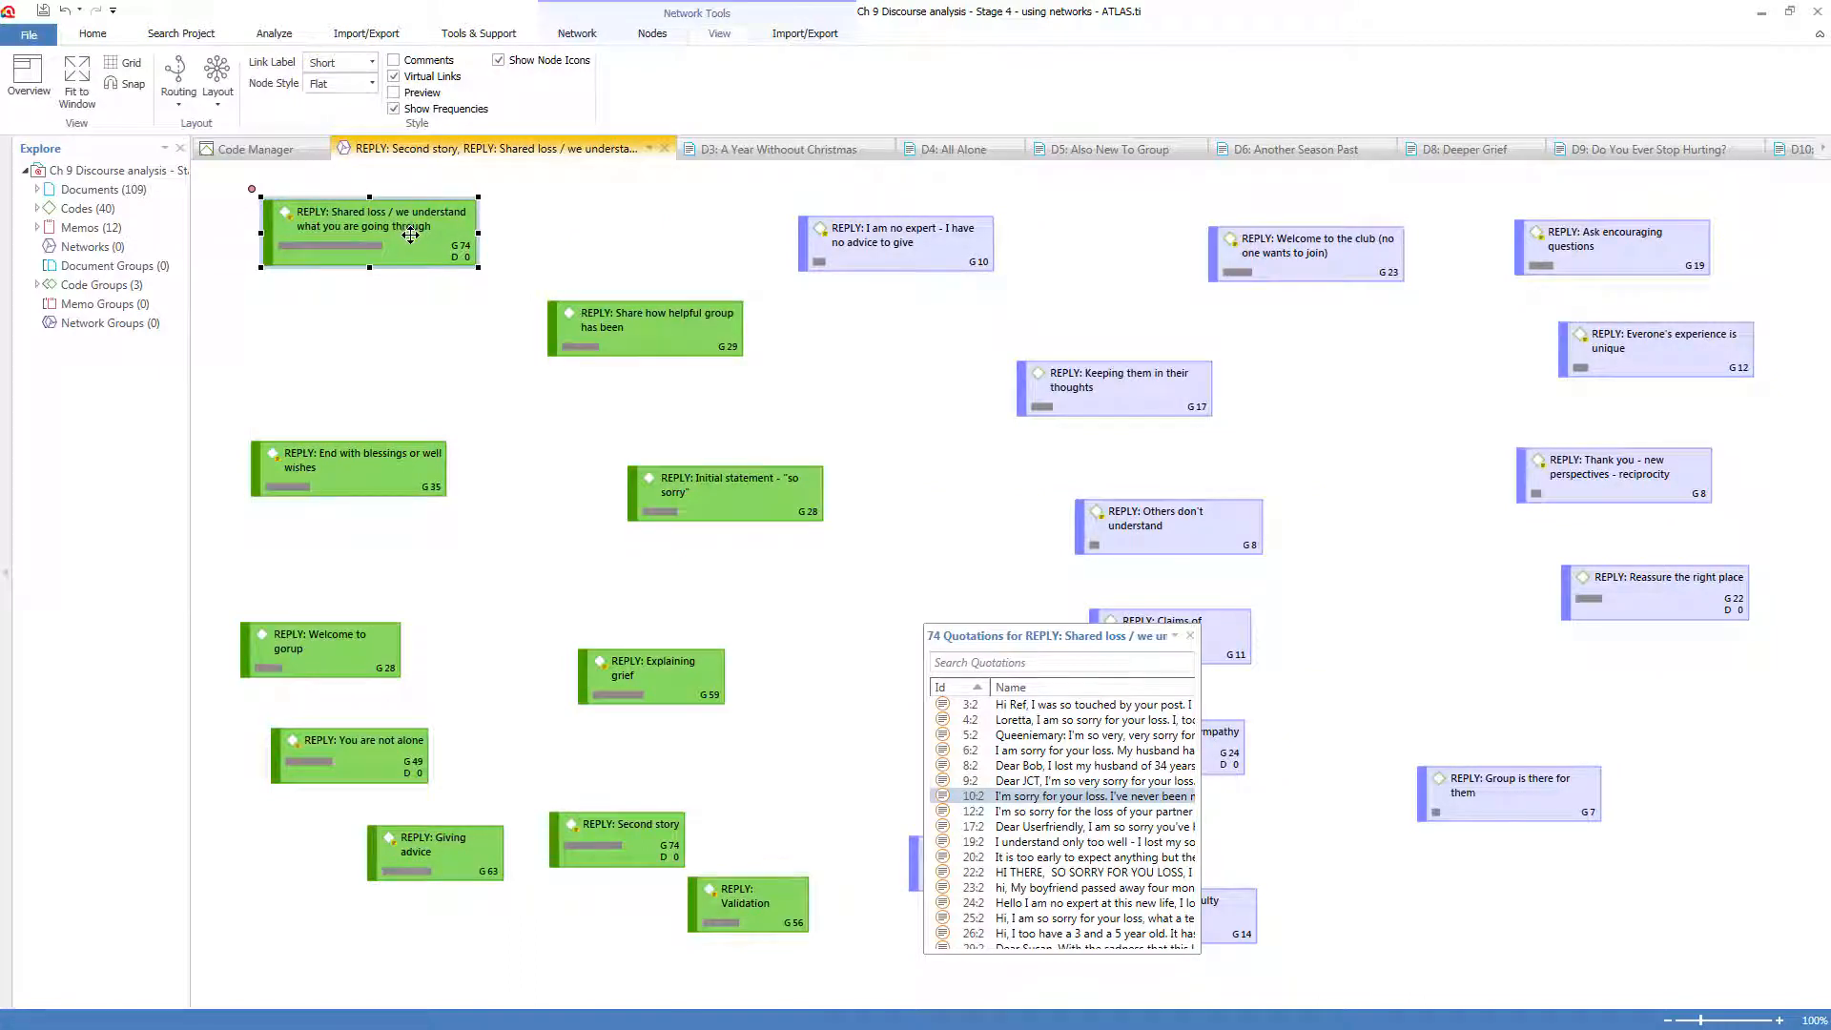
right_click(338, 236)
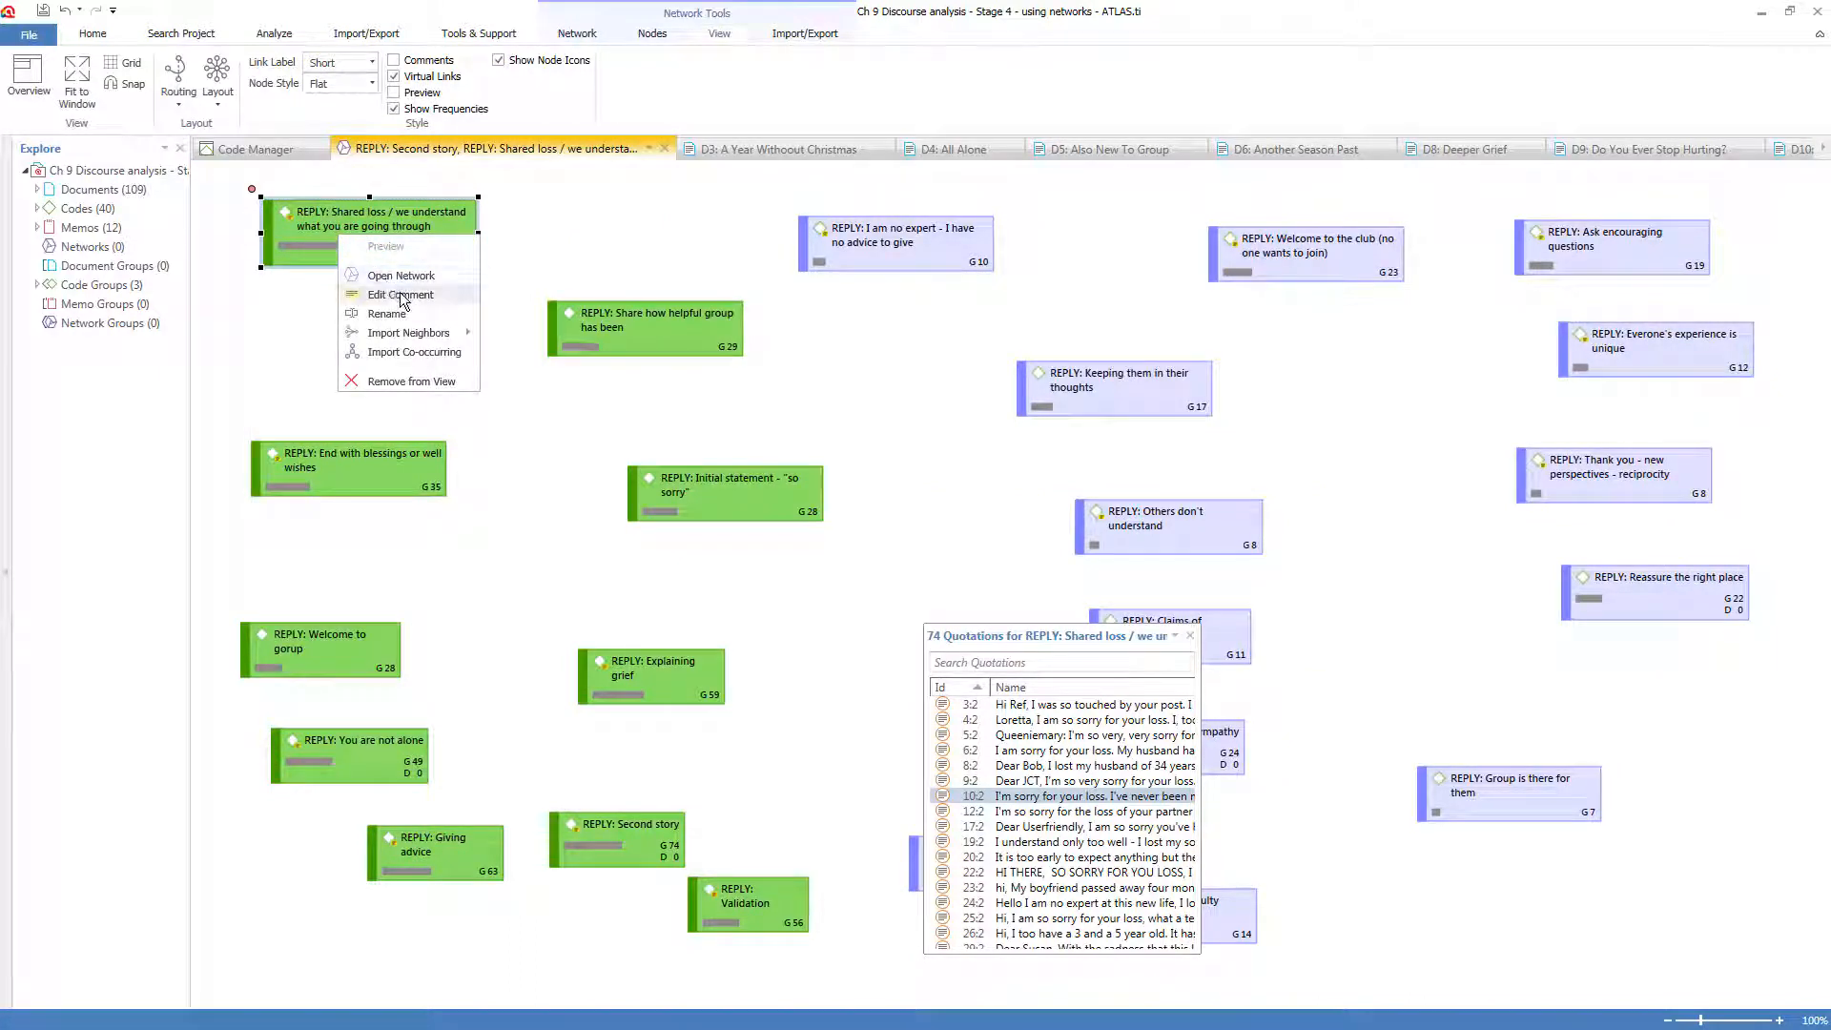
left_click(400, 296)
type("These experiences show than when")
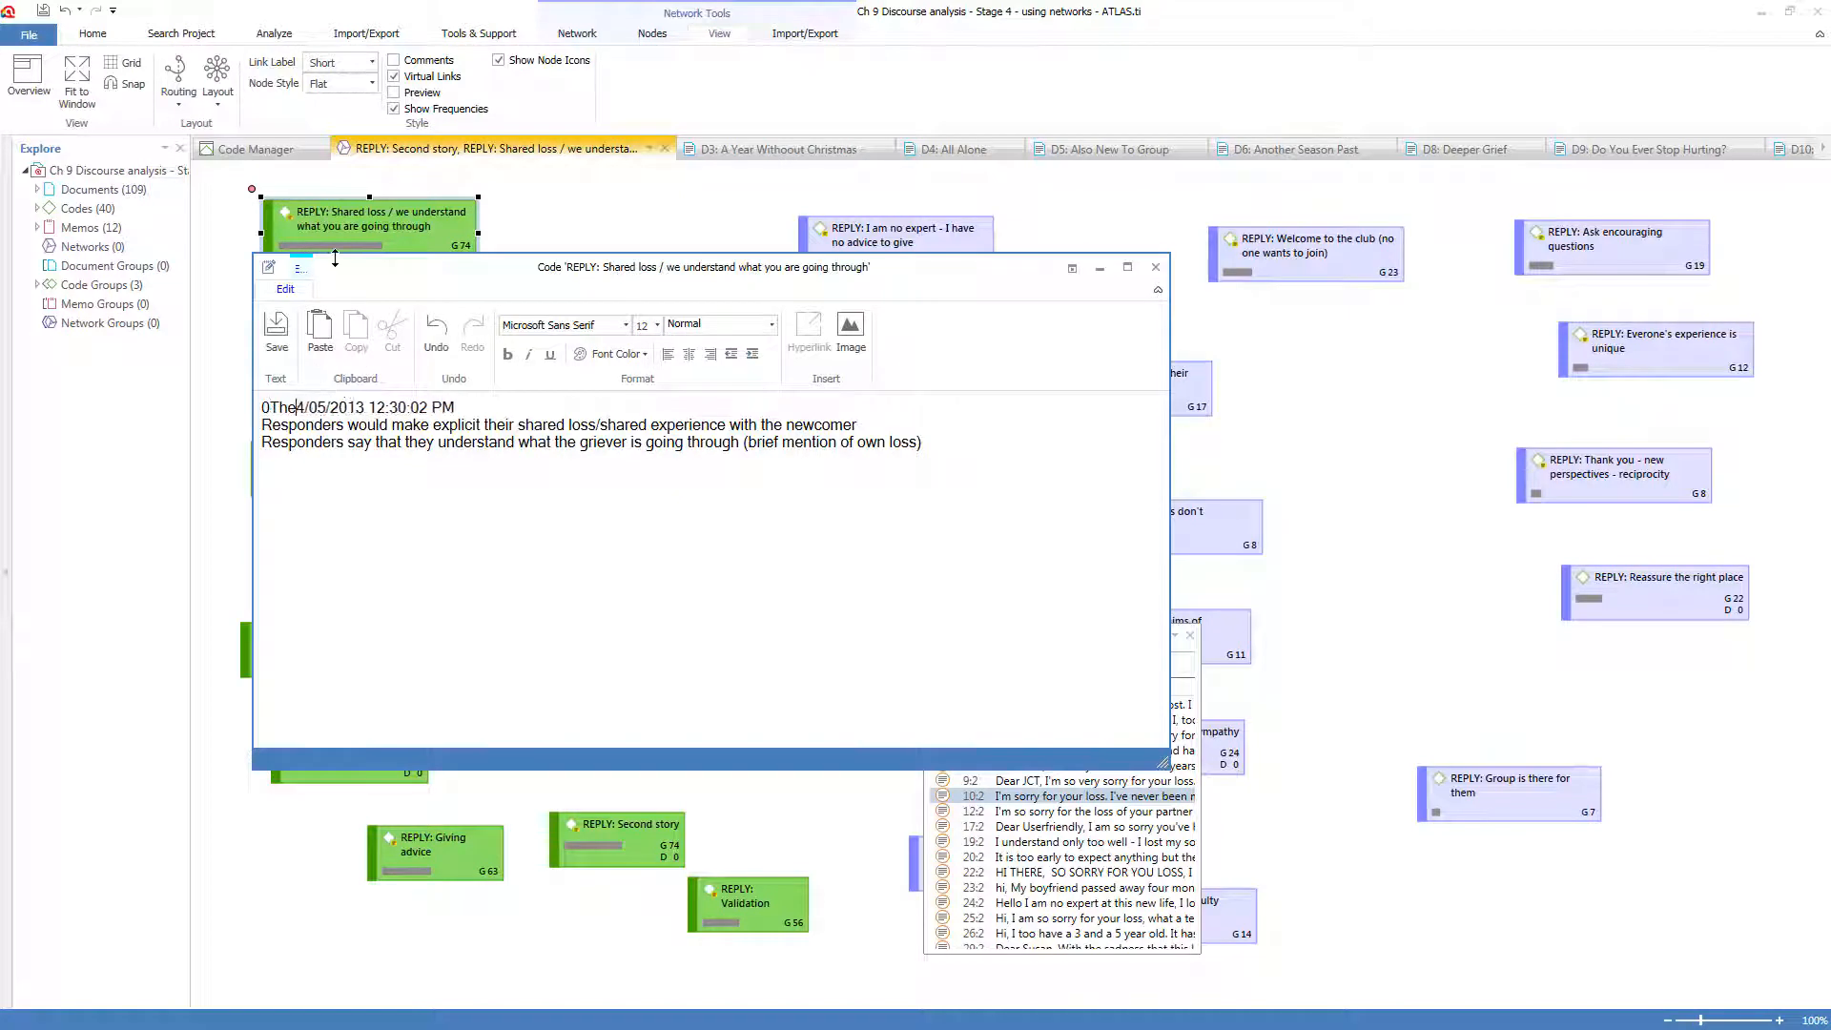
type(" sharing your own experience of ")
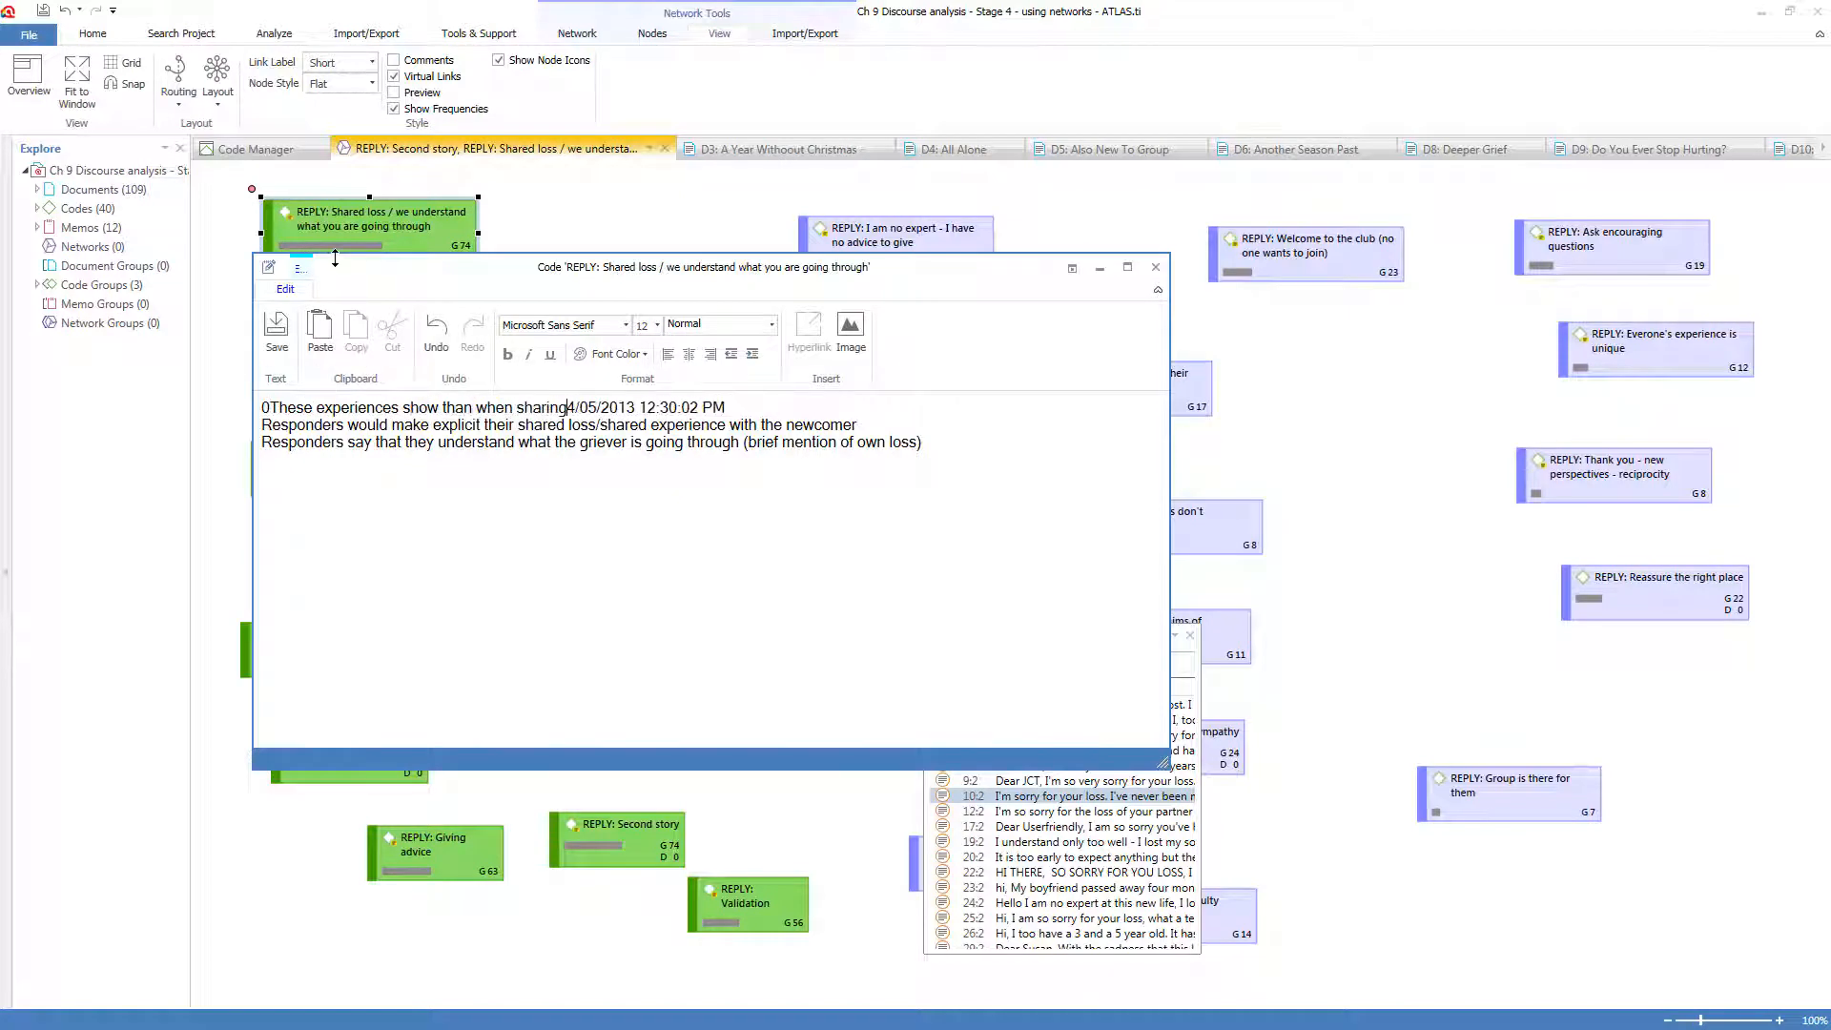
type("loss etc etc")
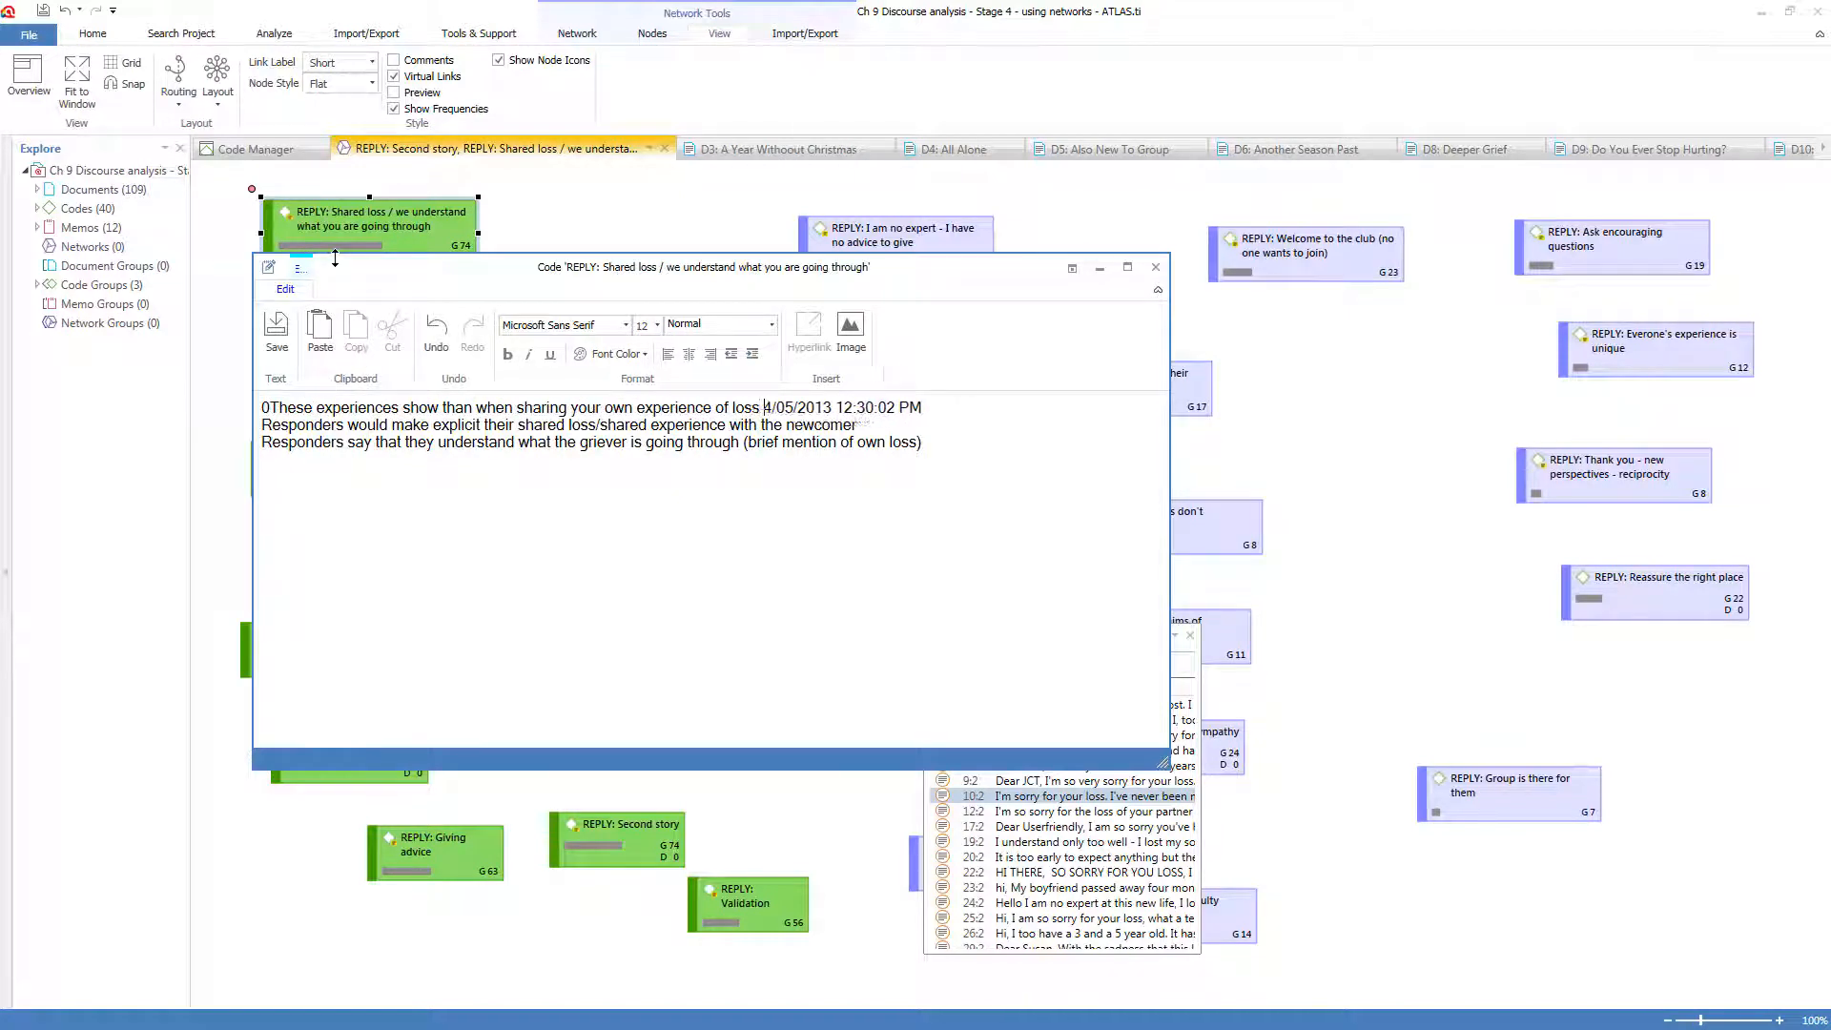
key("Return")
key("Return")
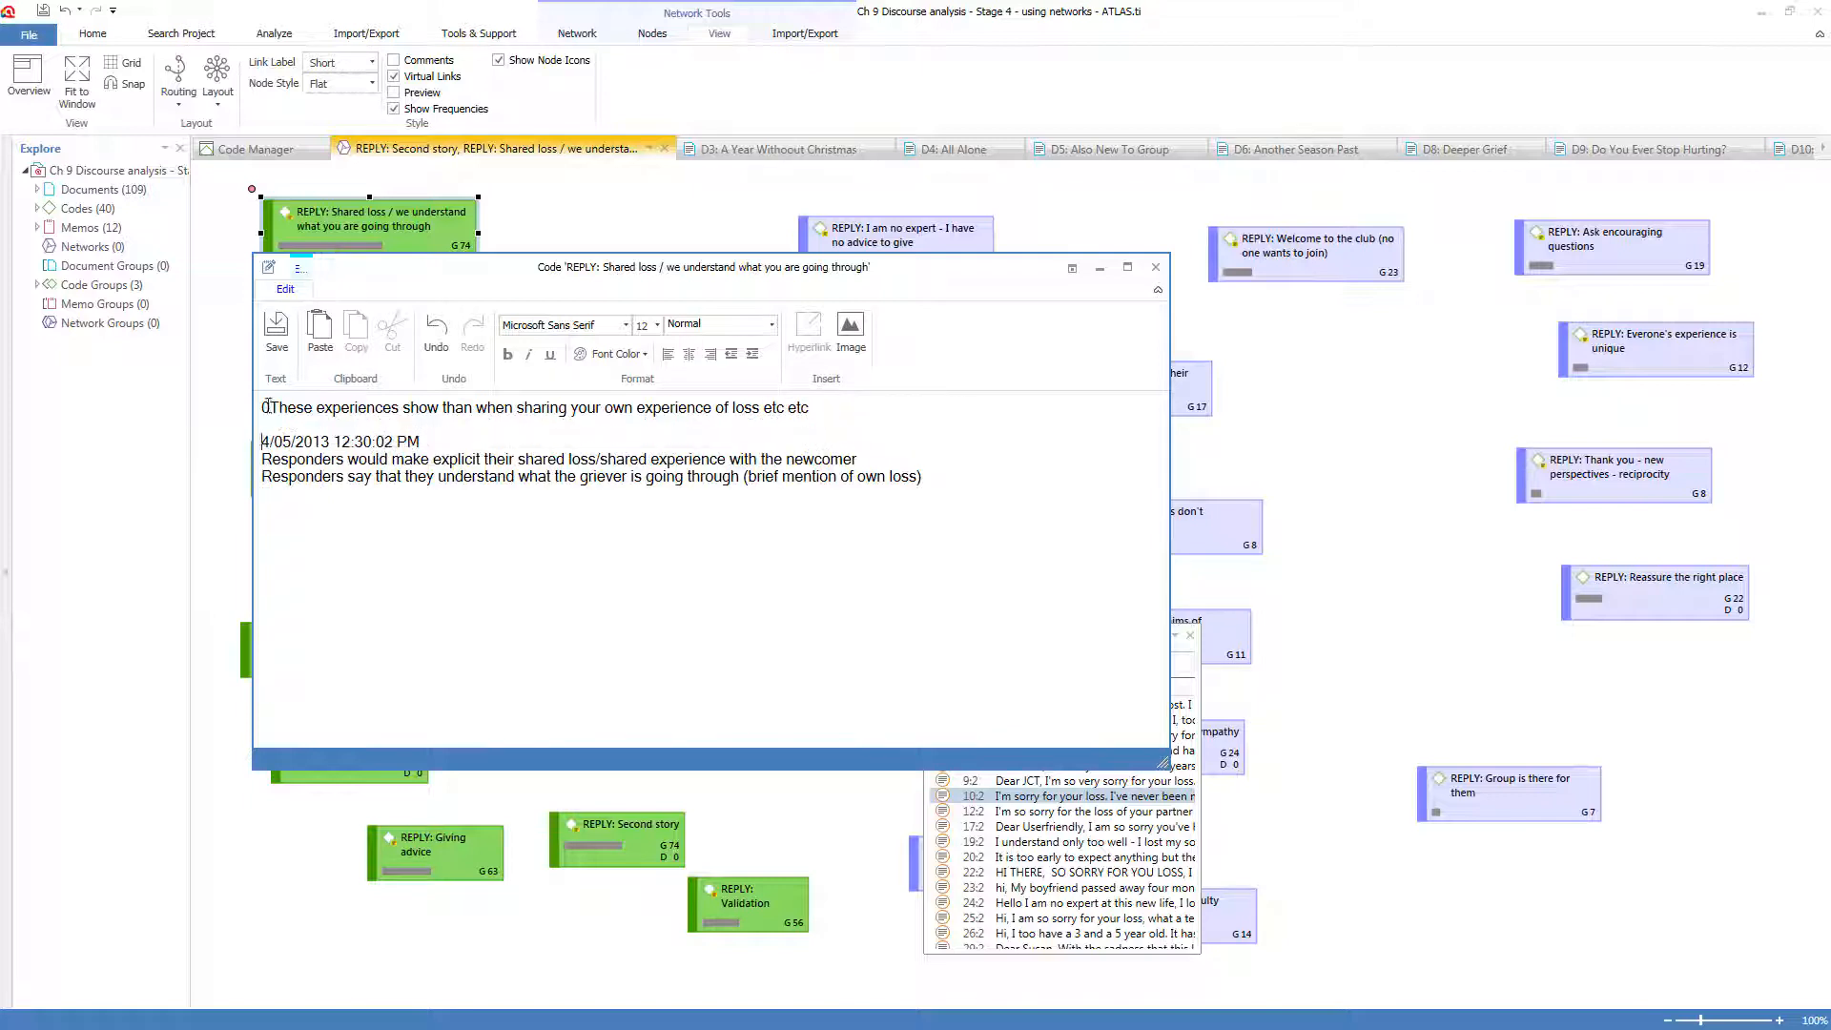
key("BackSpace")
left_click(1155, 267)
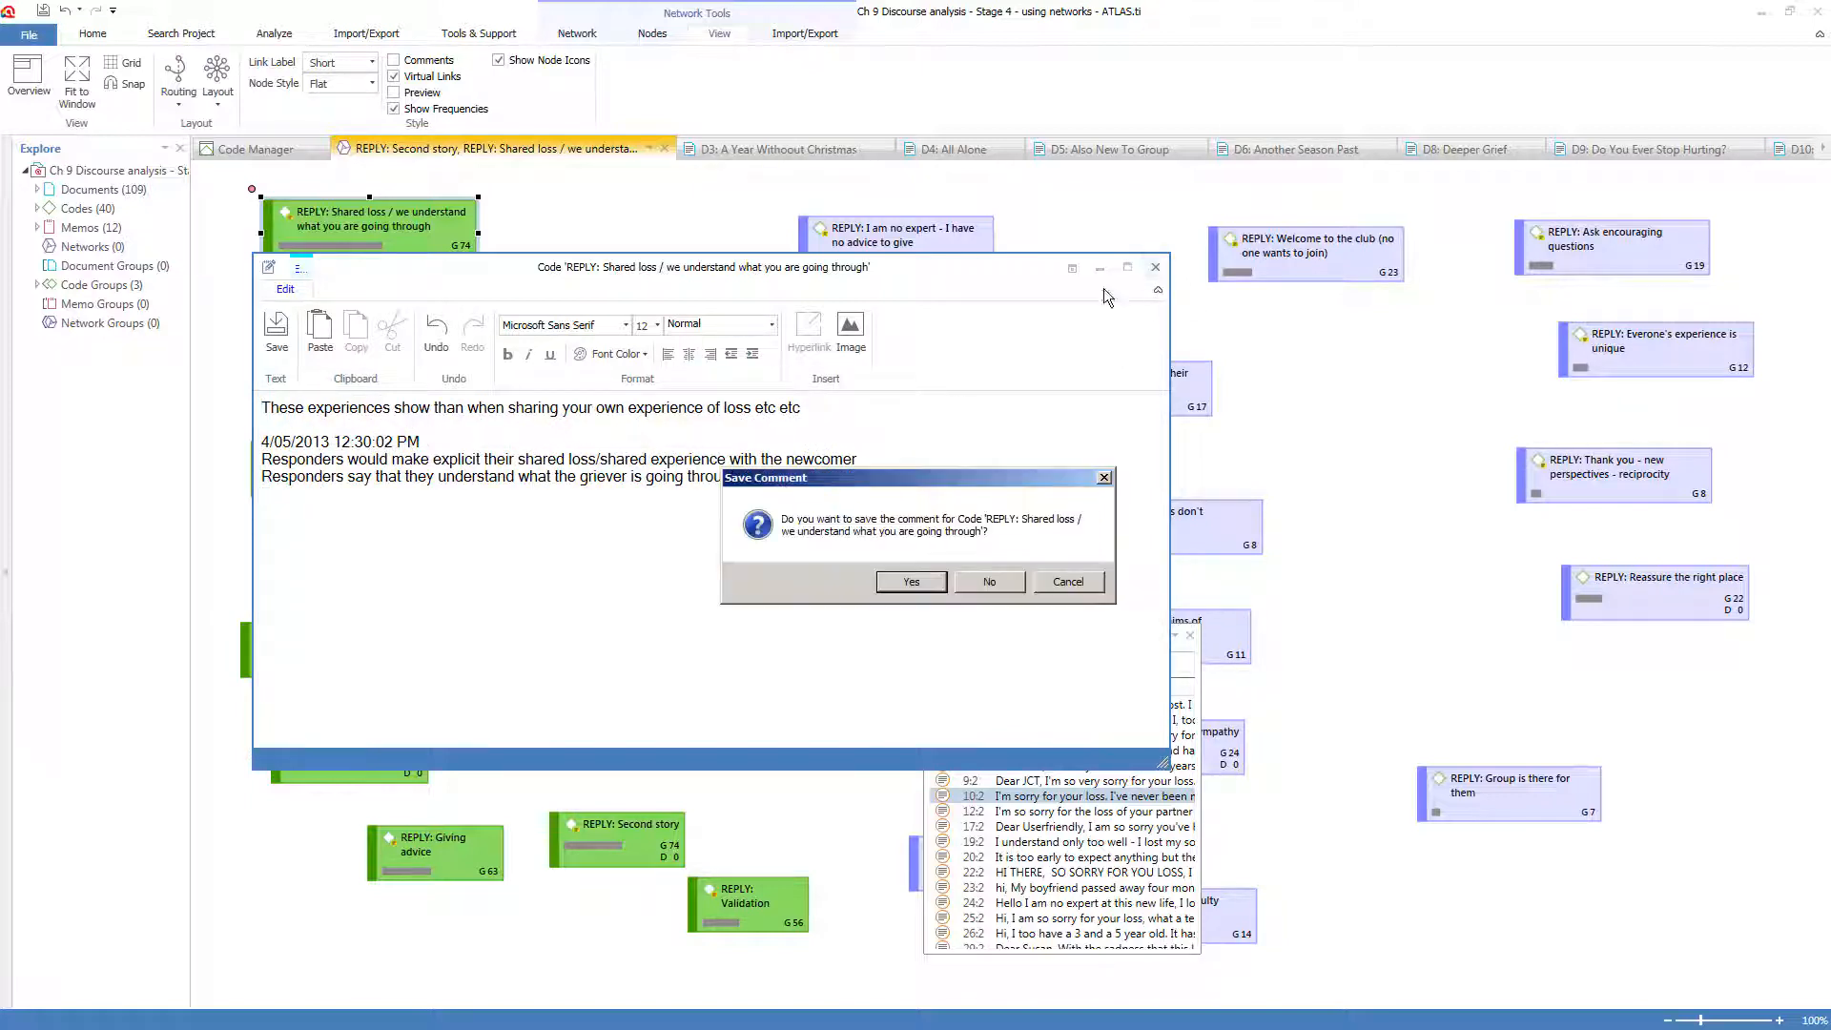
left_click(910, 582)
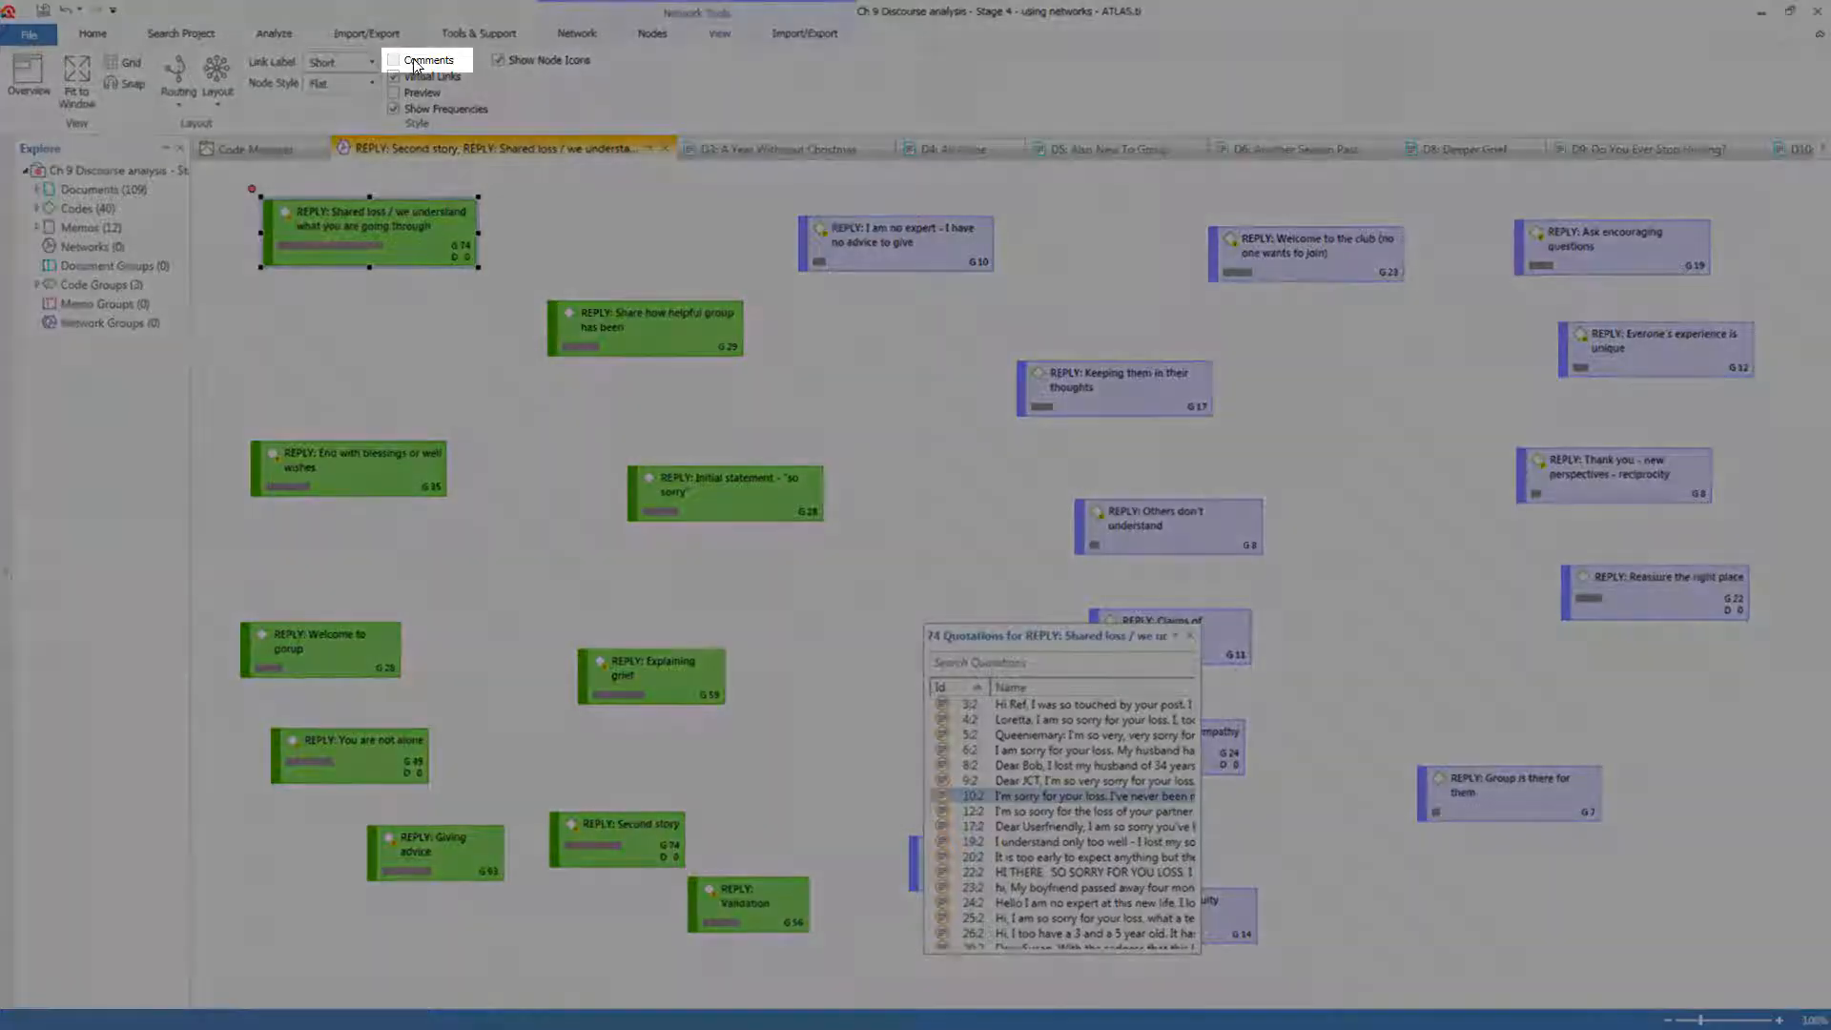
Display the code comments inside the network nodes and close the quotation list
left_click(422, 60)
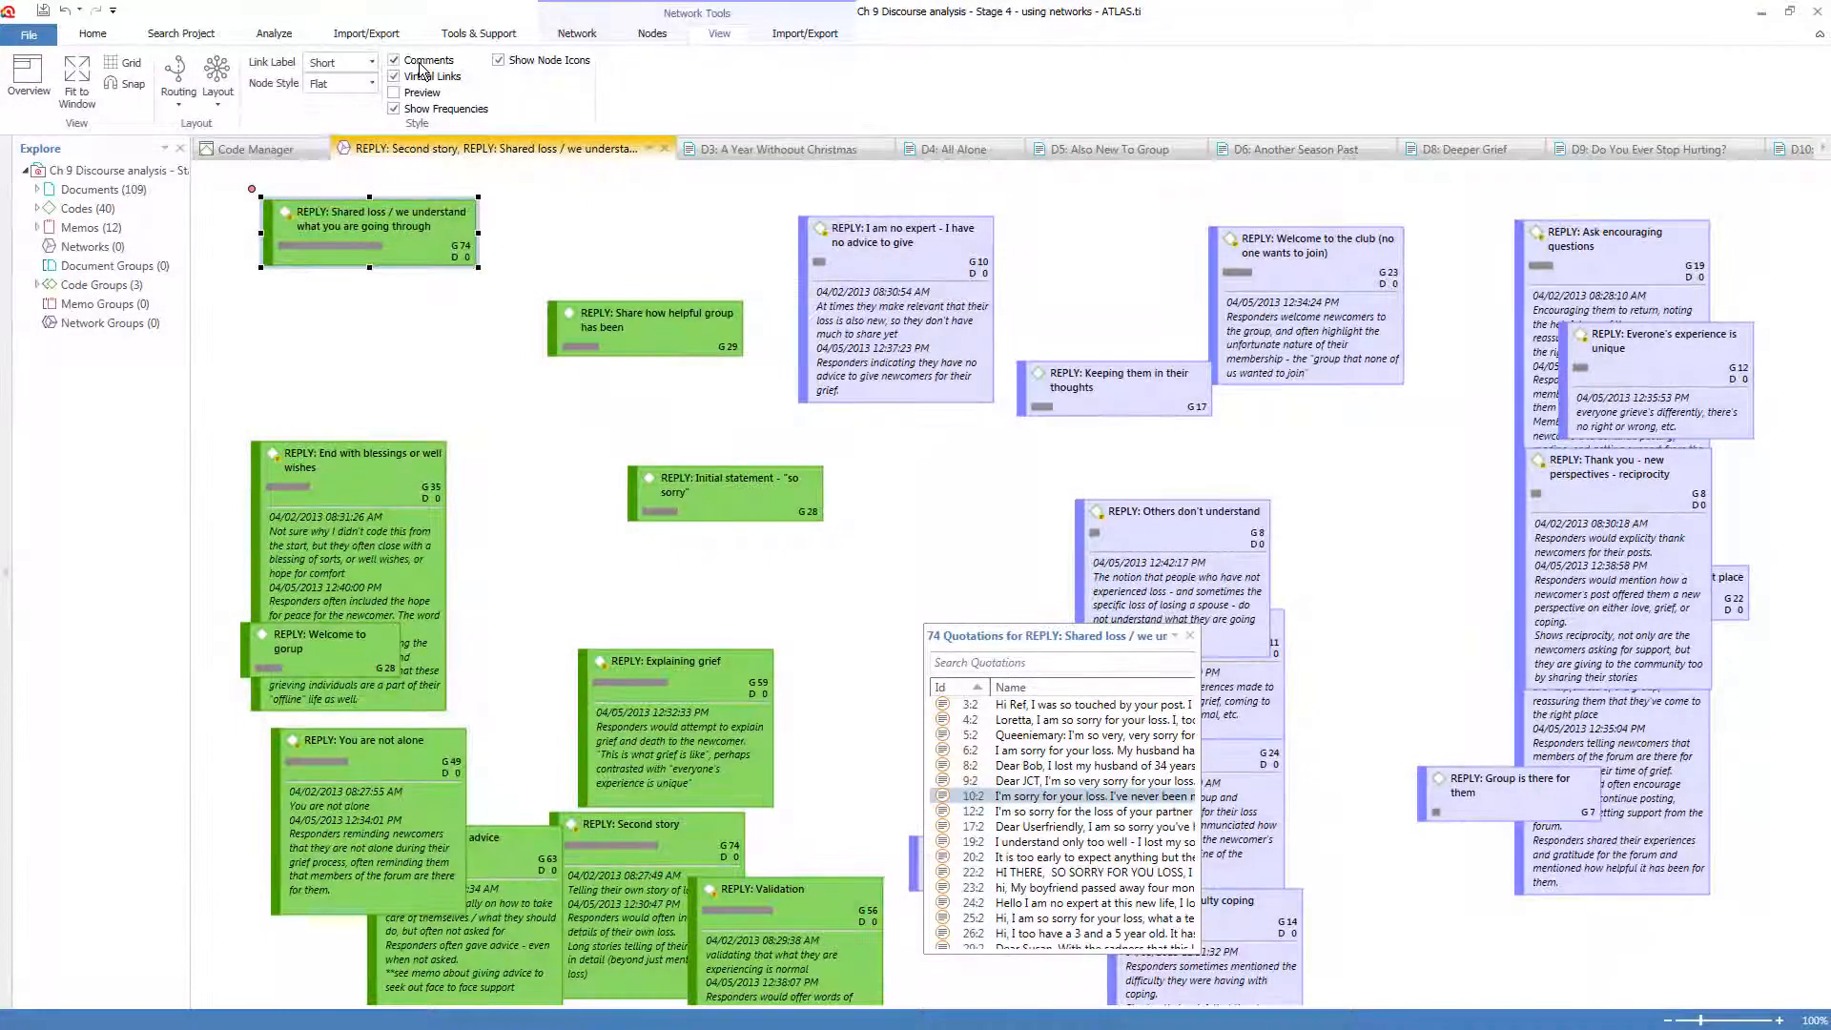
left_click(1190, 636)
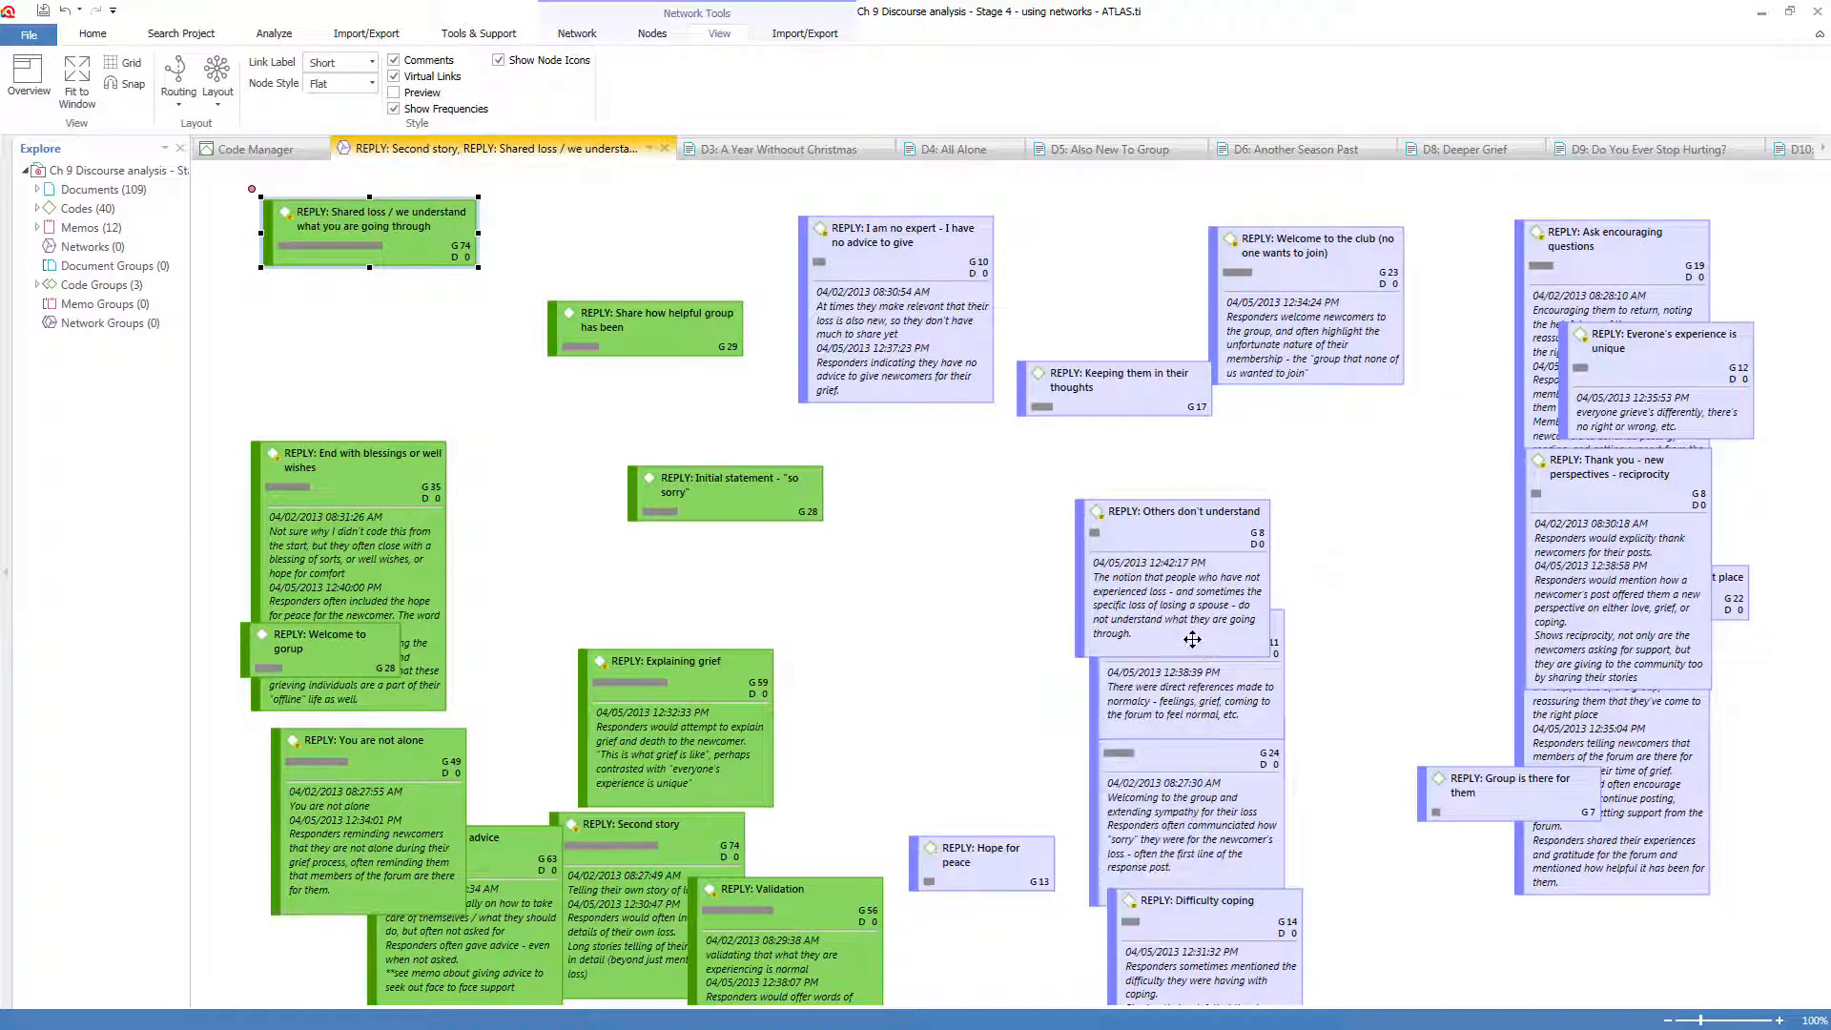
Separate the overlapping green nodes "End with blessings", "Explaining grief", "You are not alone" and "Giving advice", and hide the comments again
left_click_drag(380, 510, 380, 371)
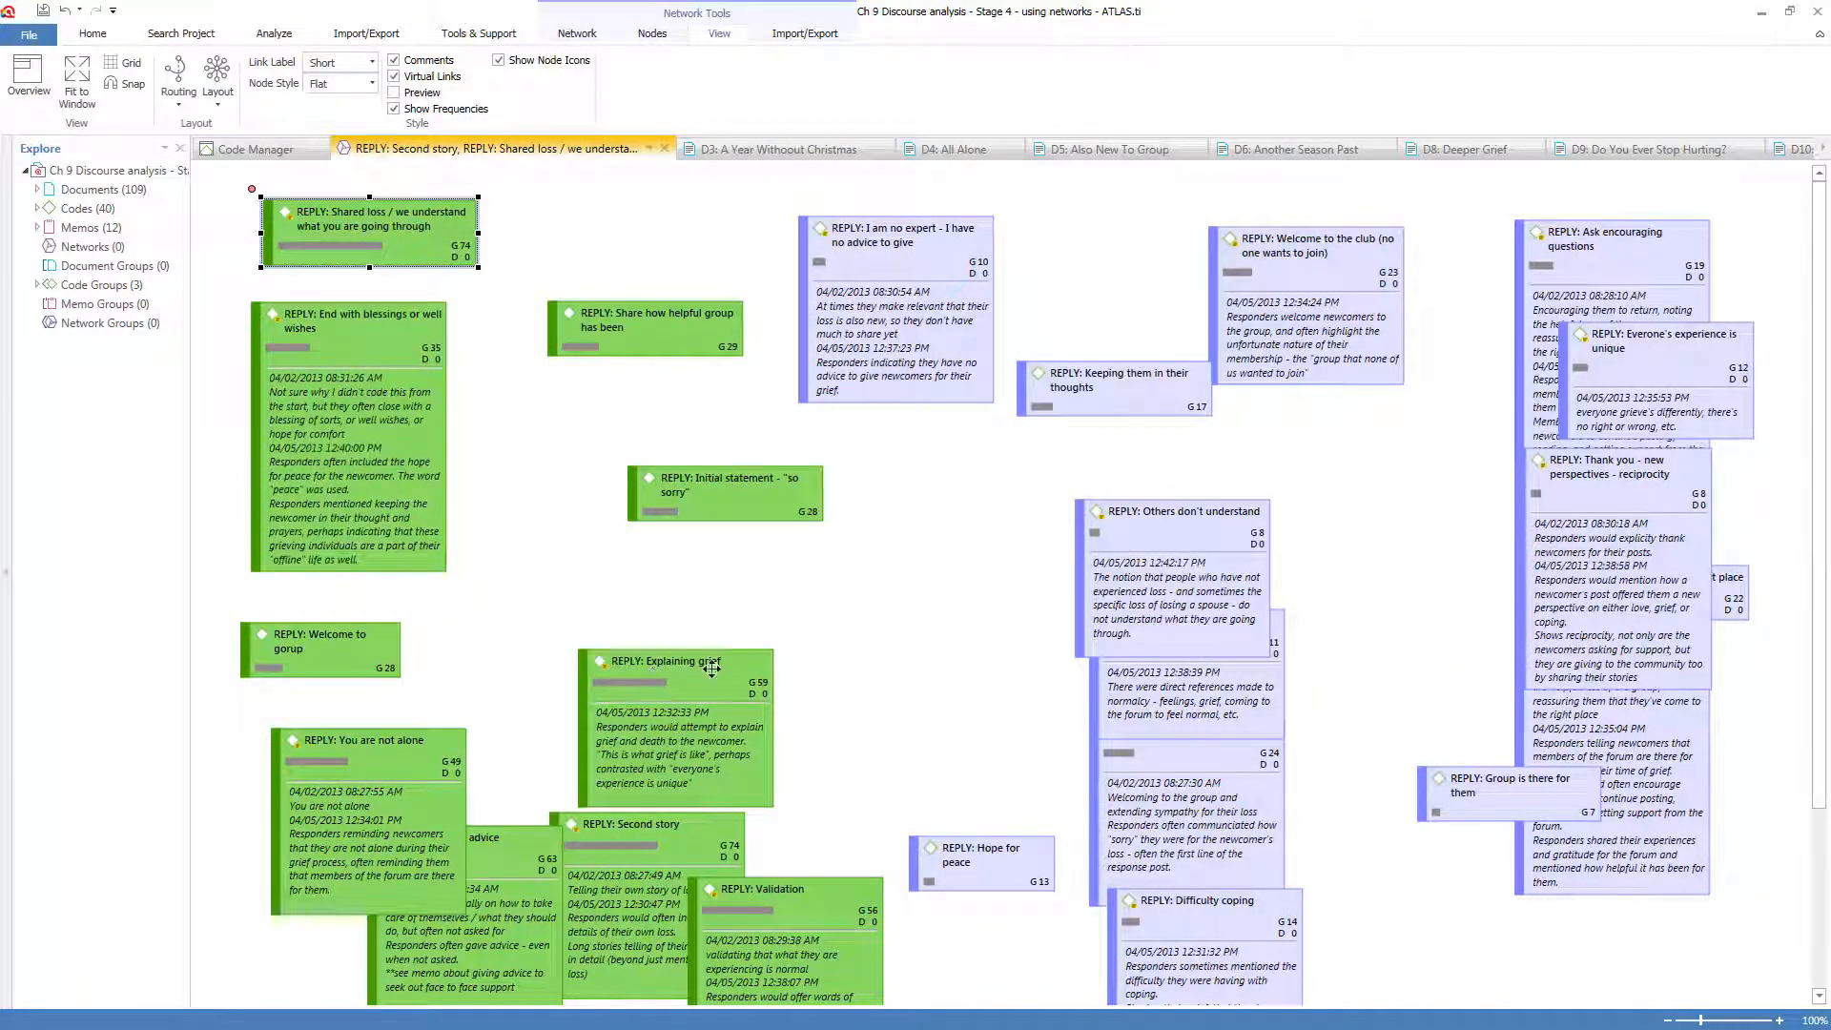
left_click_drag(658, 676, 878, 603)
left_click_drag(442, 768, 676, 600)
left_click_drag(513, 852, 379, 768)
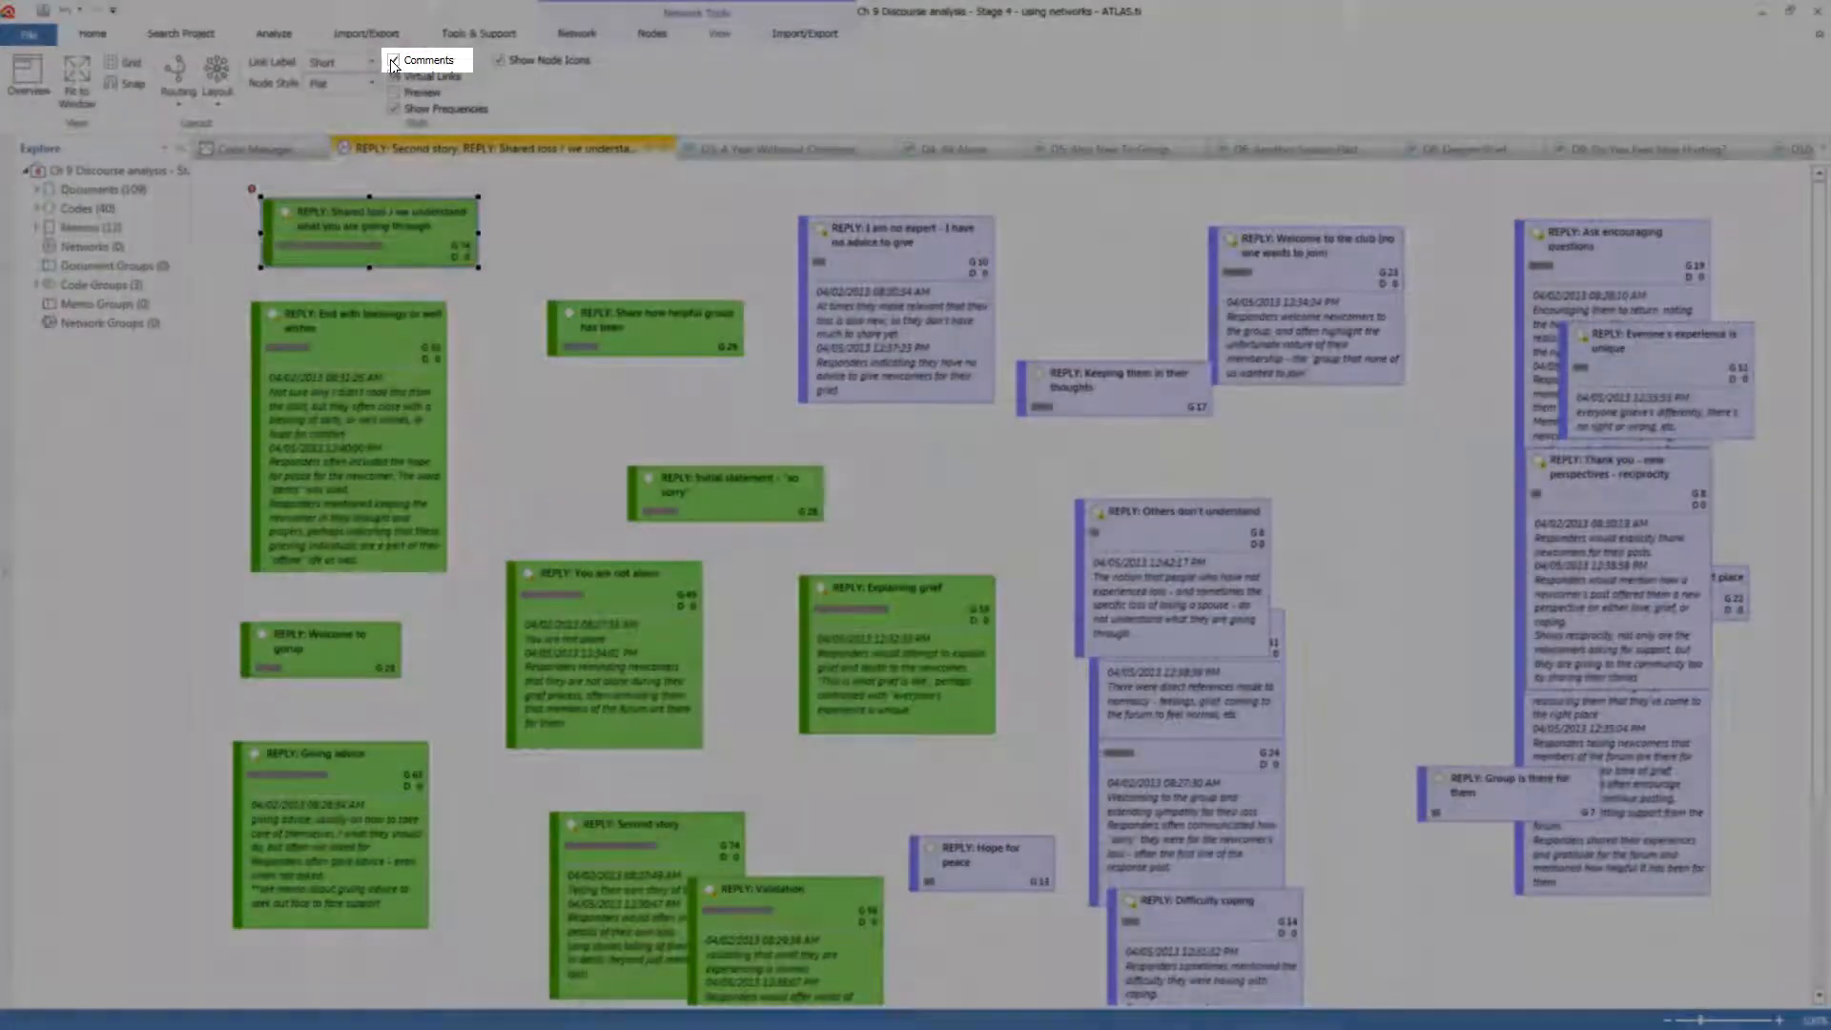
left_click(394, 62)
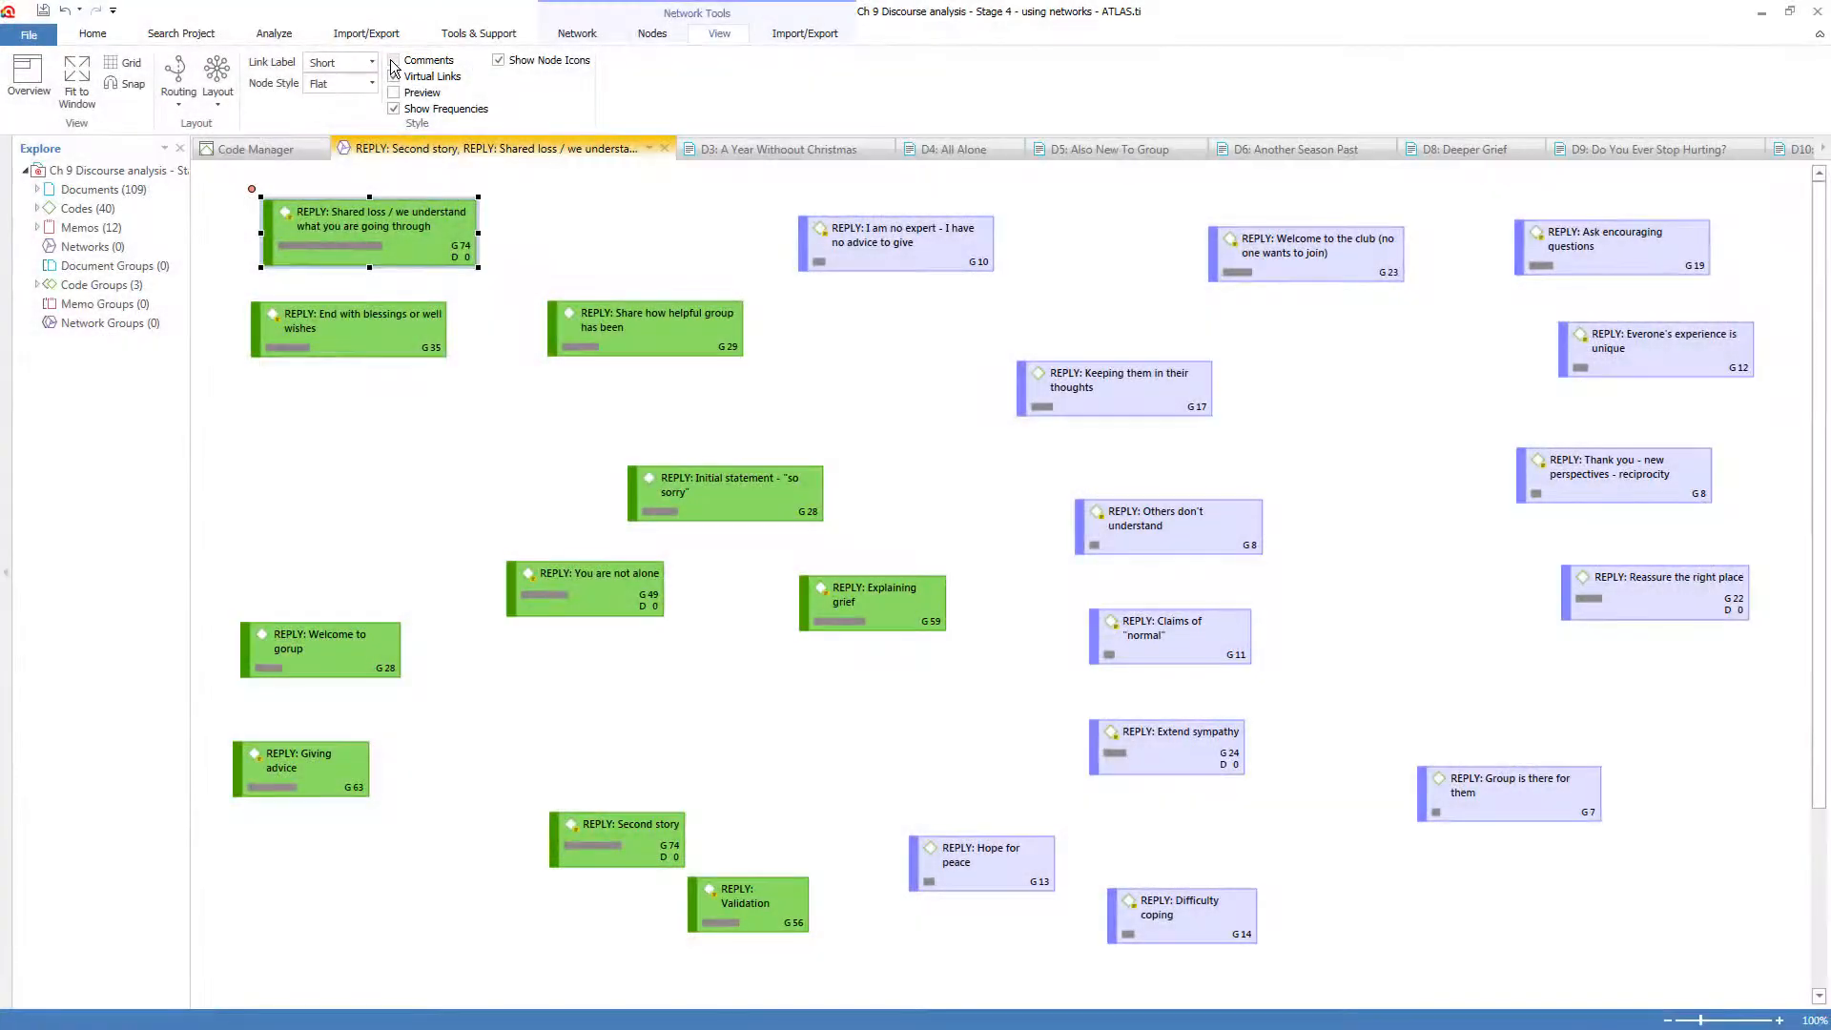
Place "Initial statement" above "Welcome to gorup" at the network's upper left, with "Shared loss" and "End with blessings" lower down
left_click_drag(420, 226, 423, 887)
left_click_drag(438, 342, 315, 548)
left_click_drag(719, 495, 315, 370)
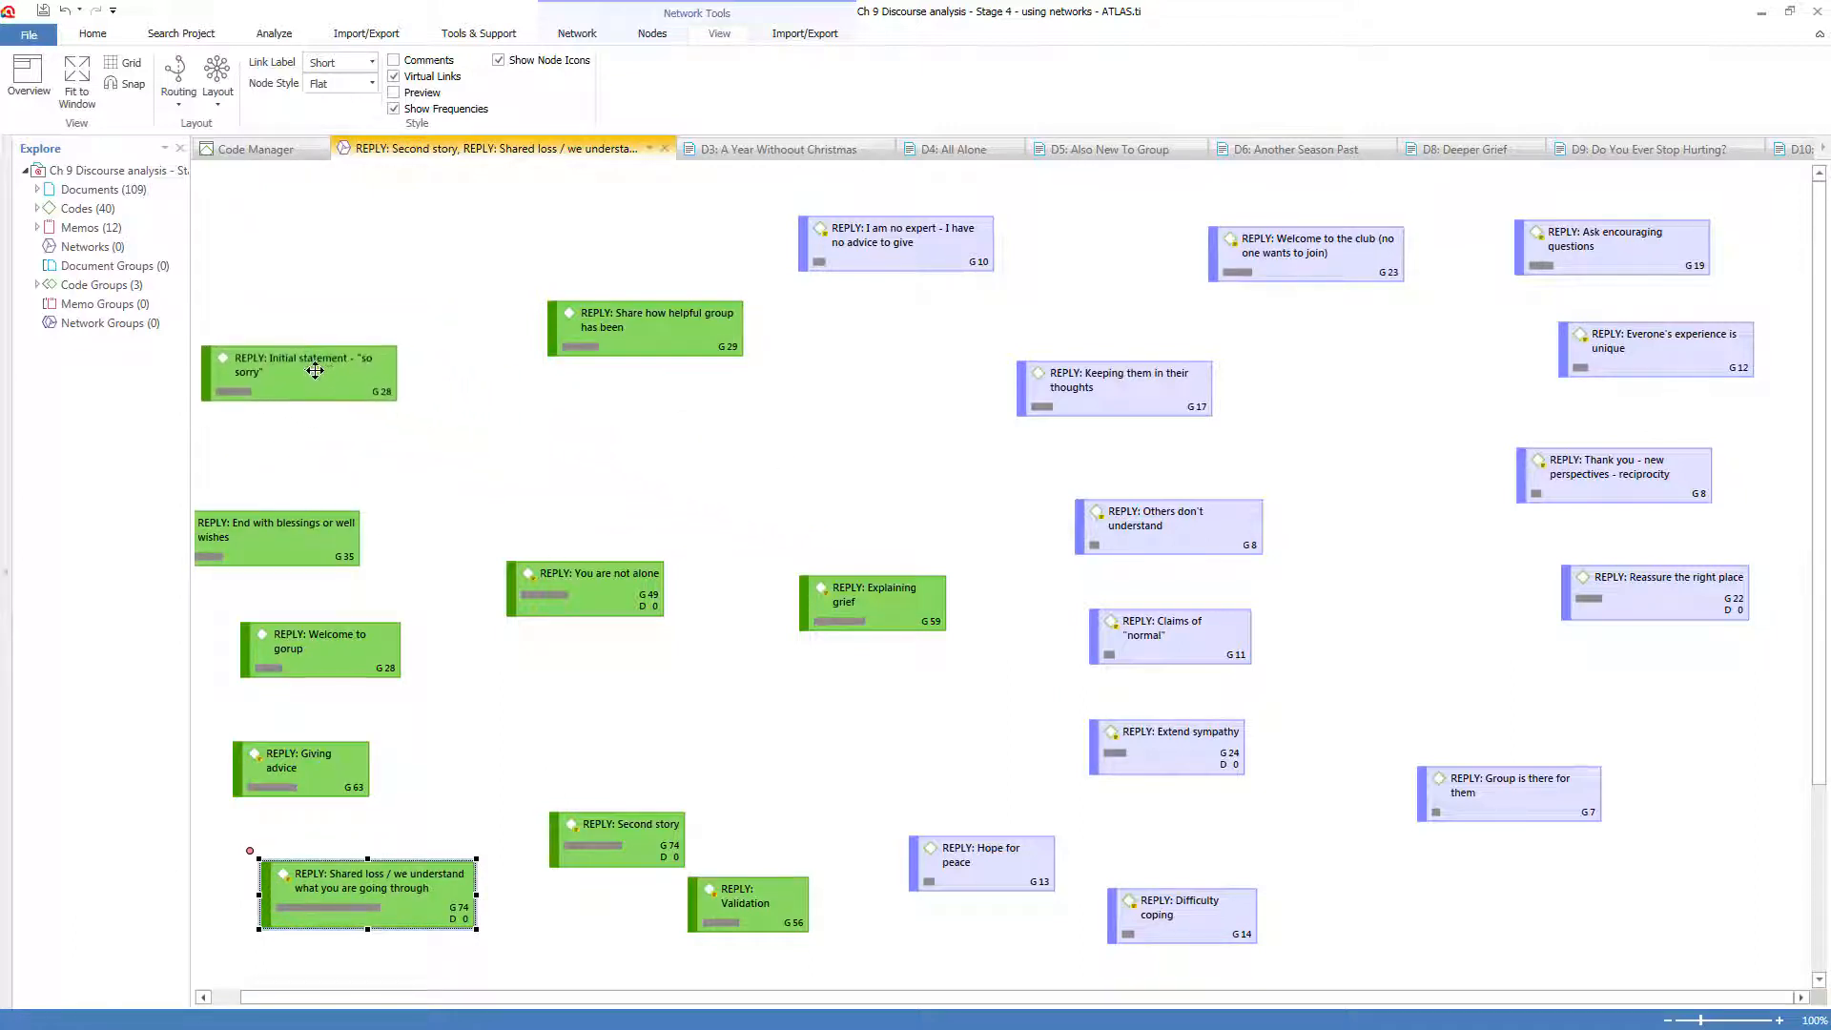
left_click_drag(319, 539, 666, 811)
left_click_drag(359, 654, 374, 507)
left_click_drag(309, 376, 361, 375)
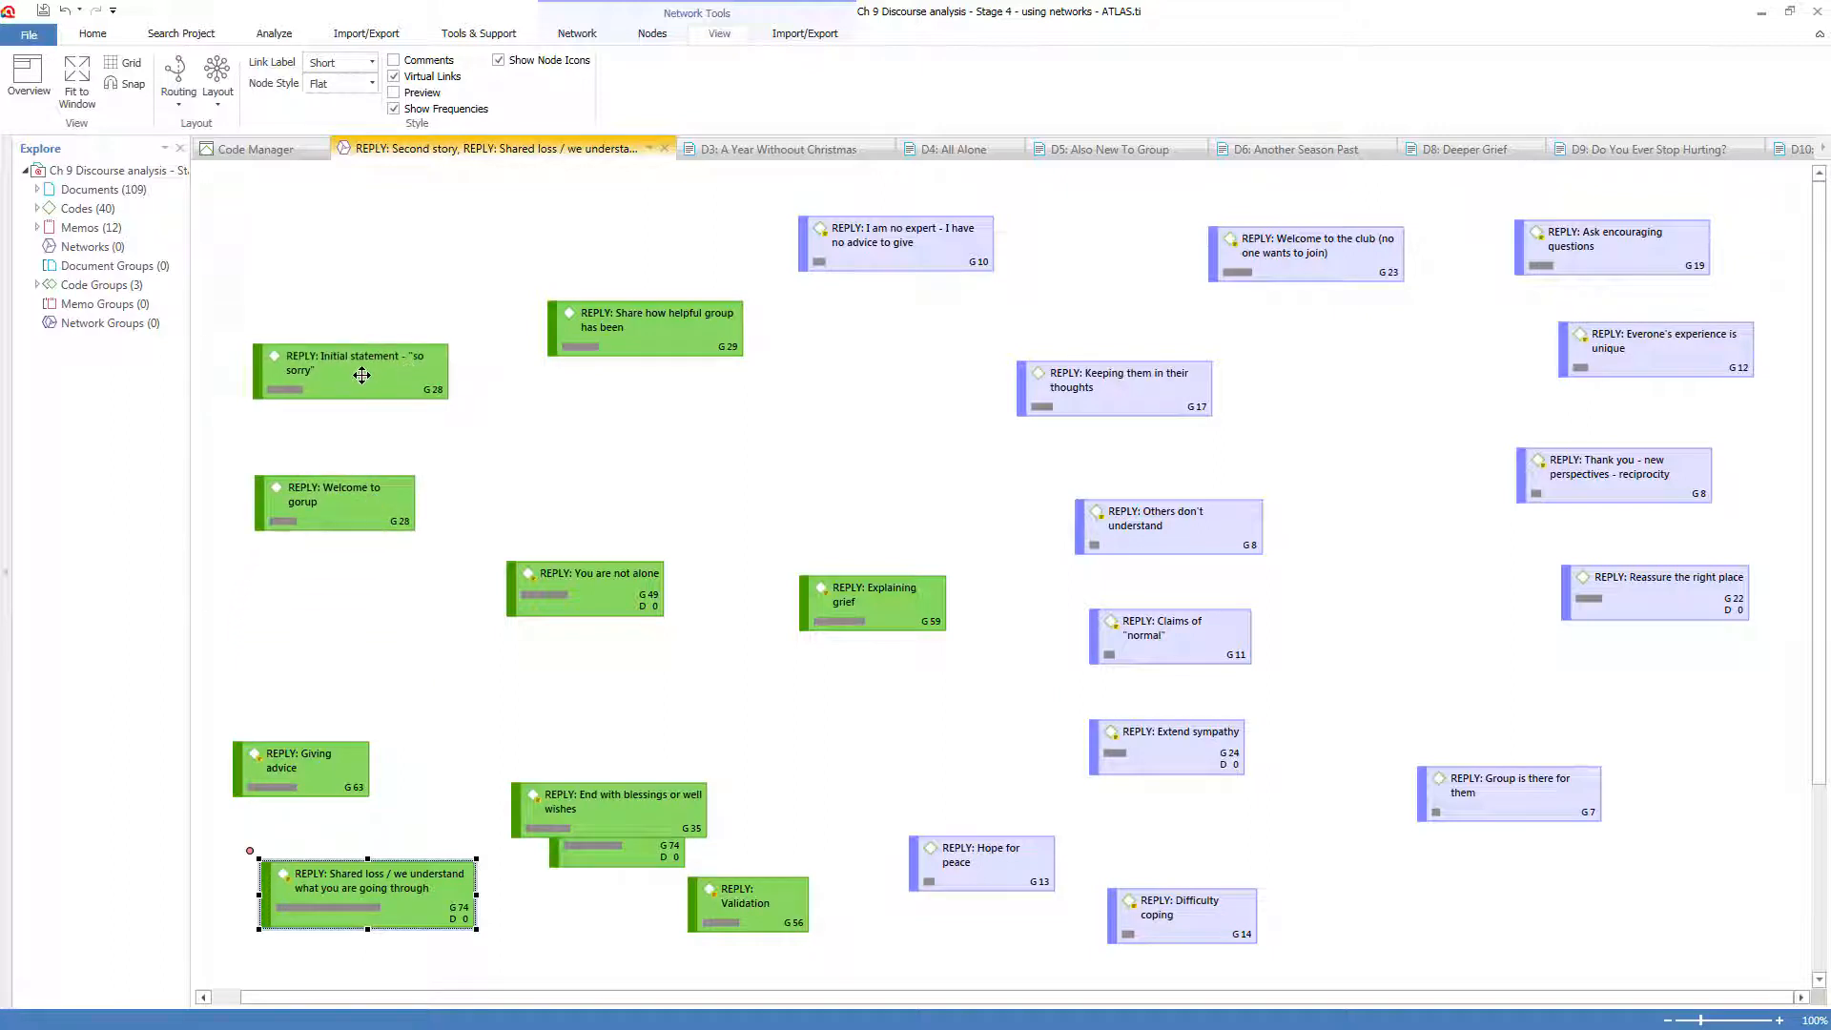
Link "Initial statement" to "Welcome to gorup" with the relation "leads to"
left_click(359, 375)
left_click_drag(242, 334, 309, 505)
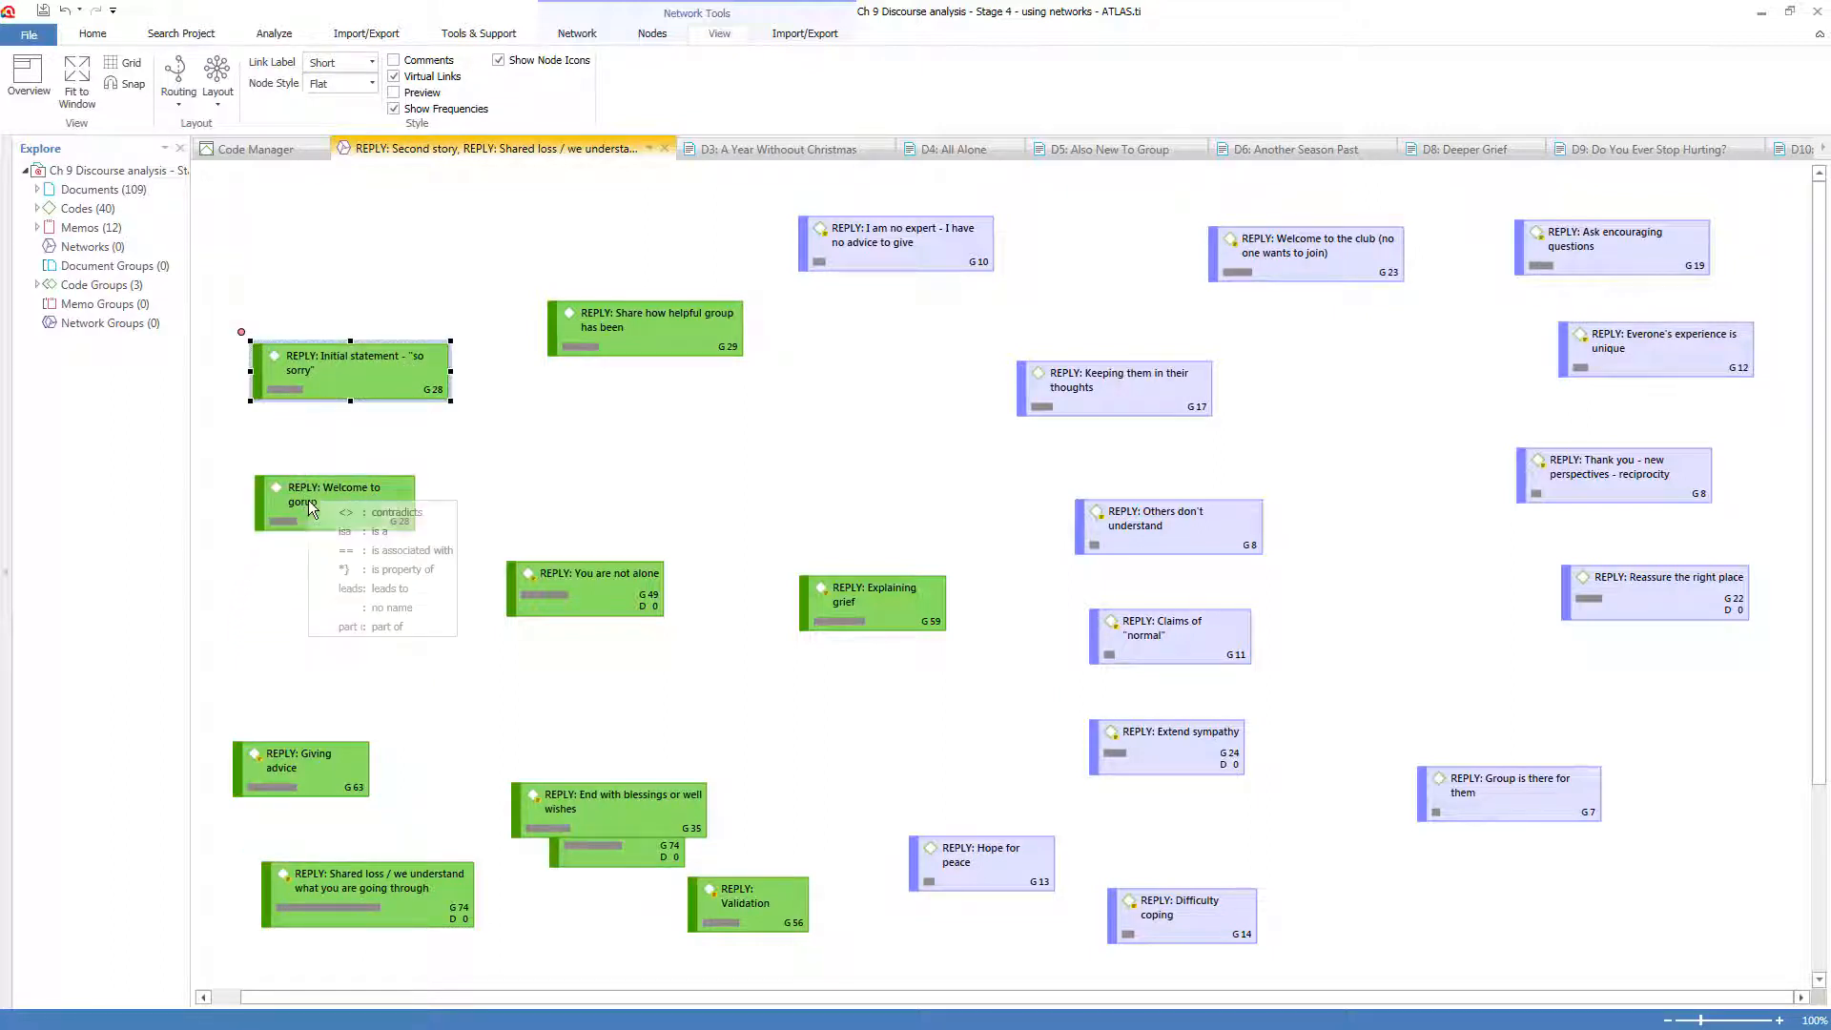
left_click(359, 593)
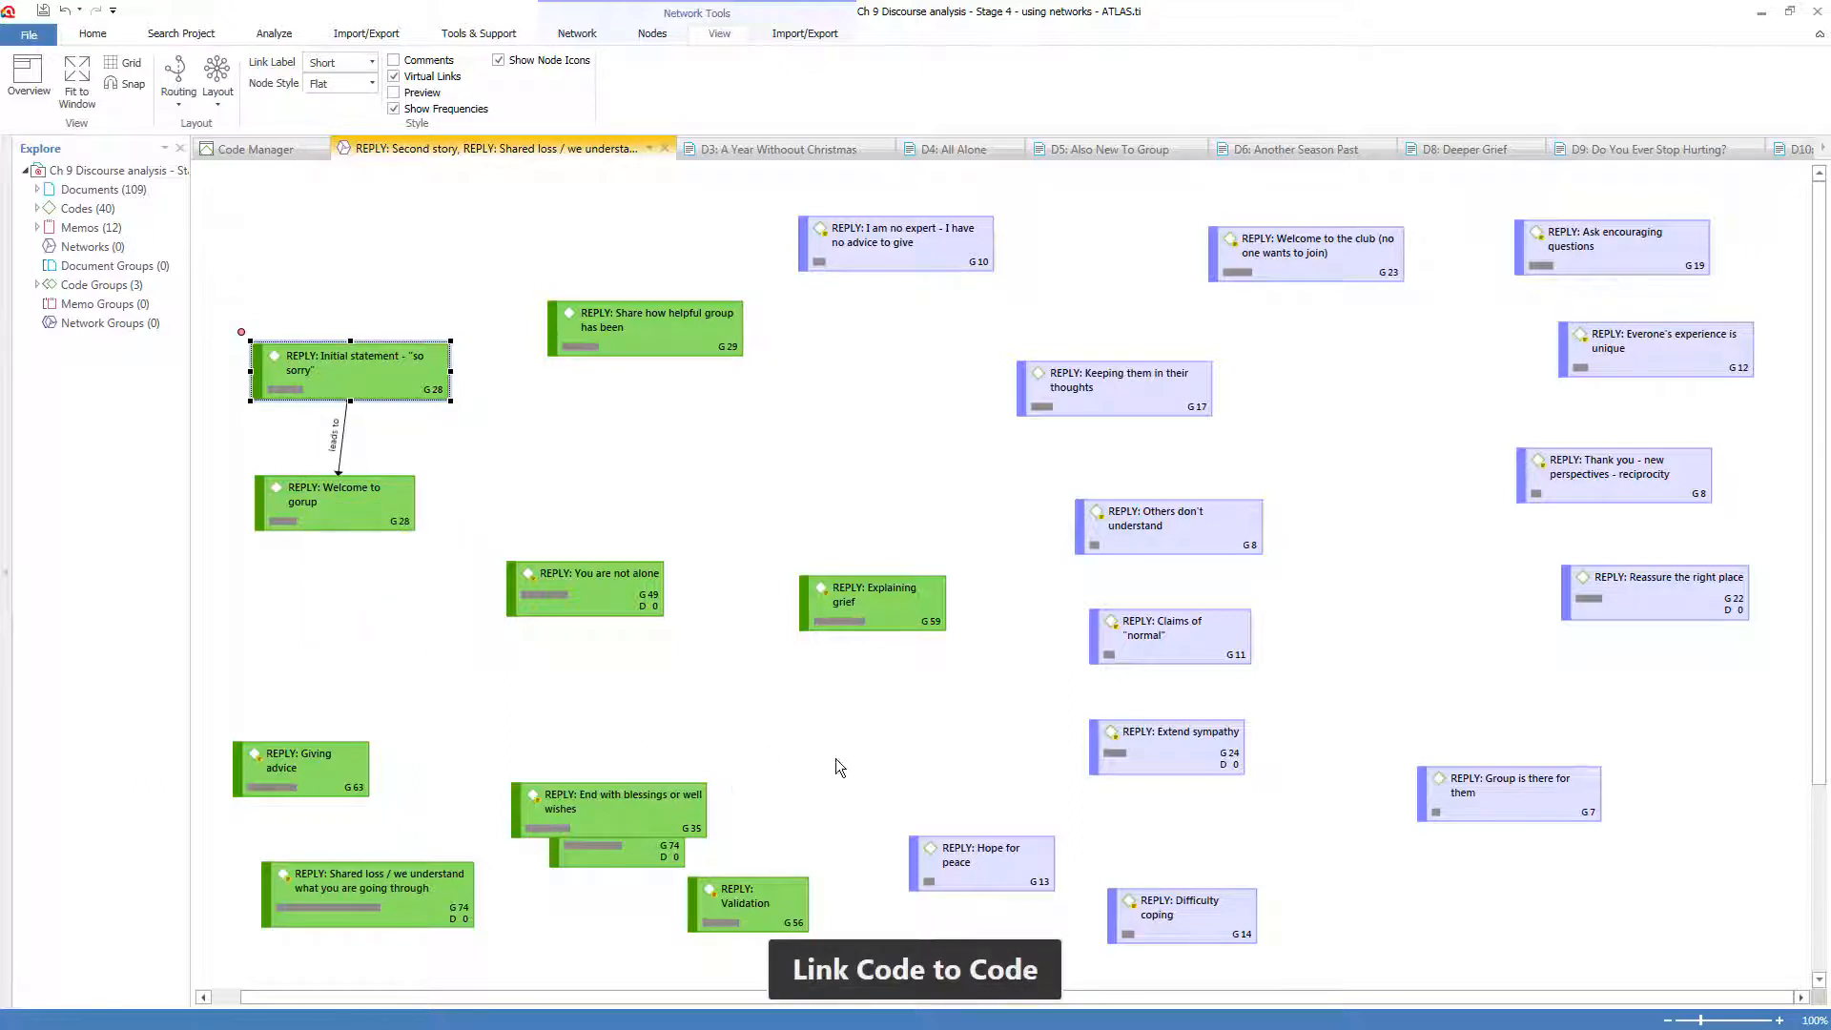
Place "Extend sympathy" above "Initial statement" and link "Initial statement" to it as "part of"
left_click_drag(1171, 754, 352, 223)
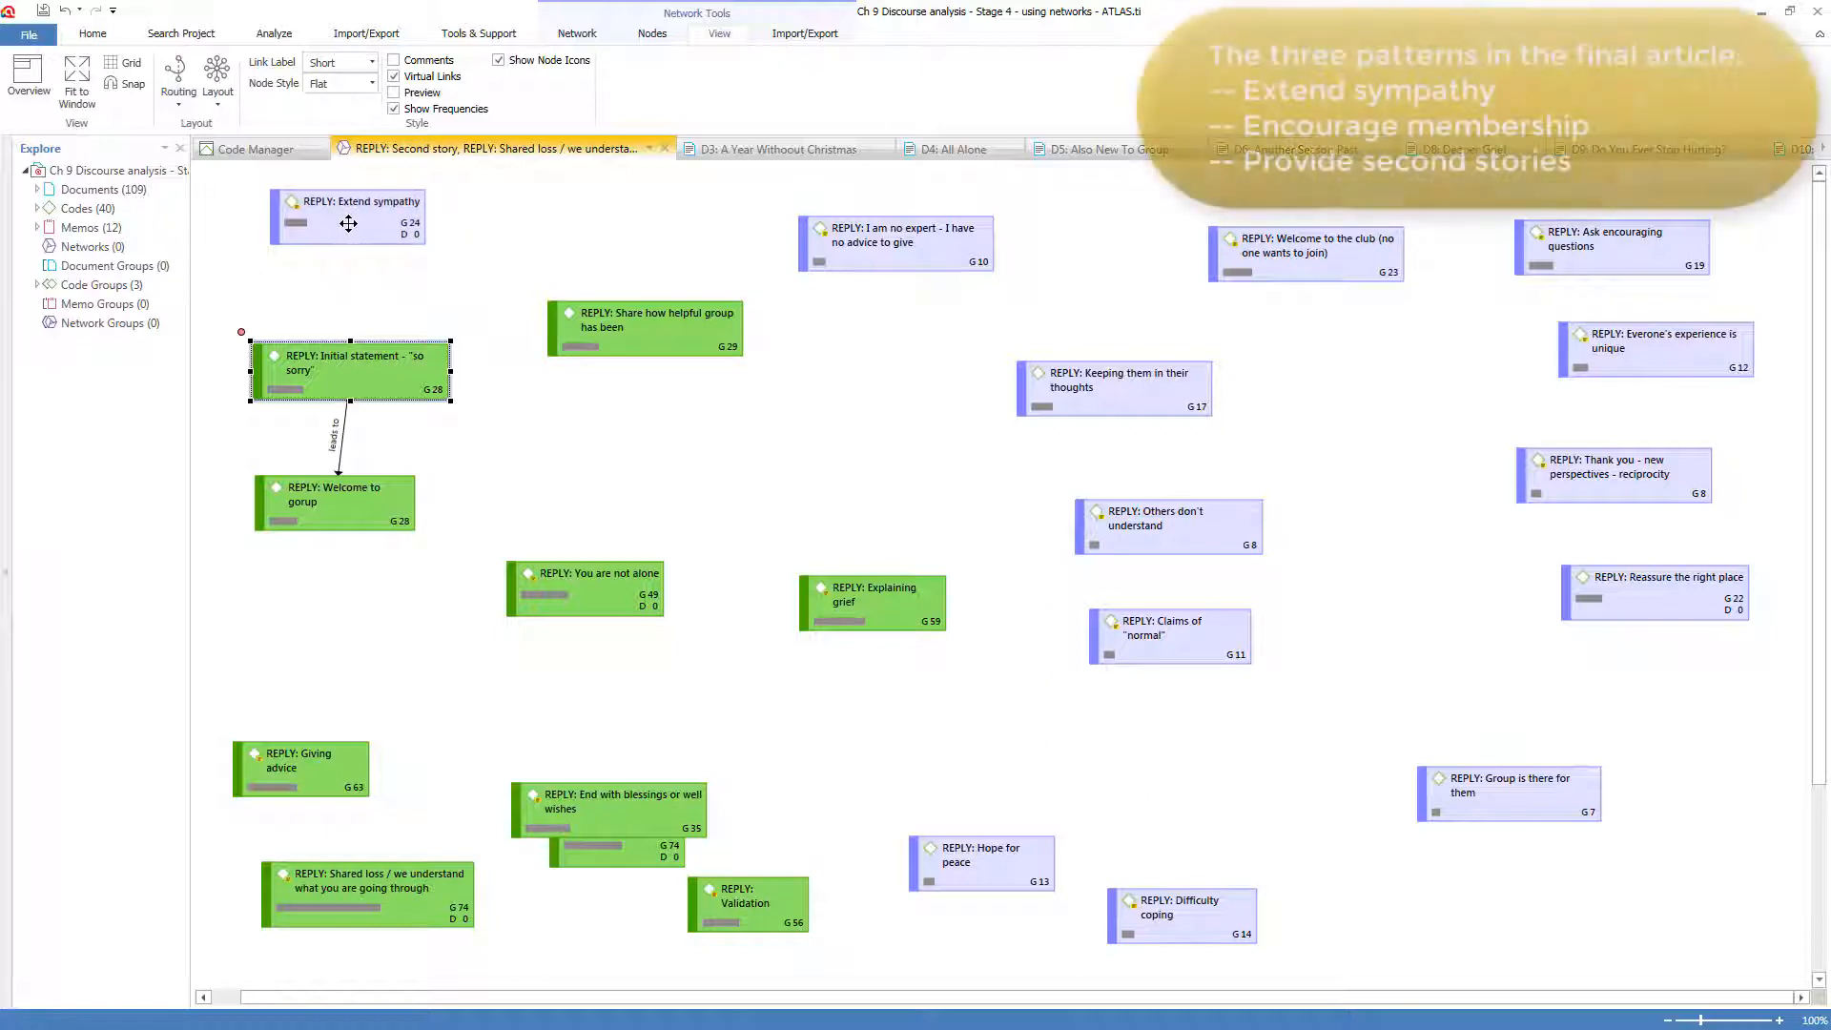
left_click_drag(242, 331, 345, 230)
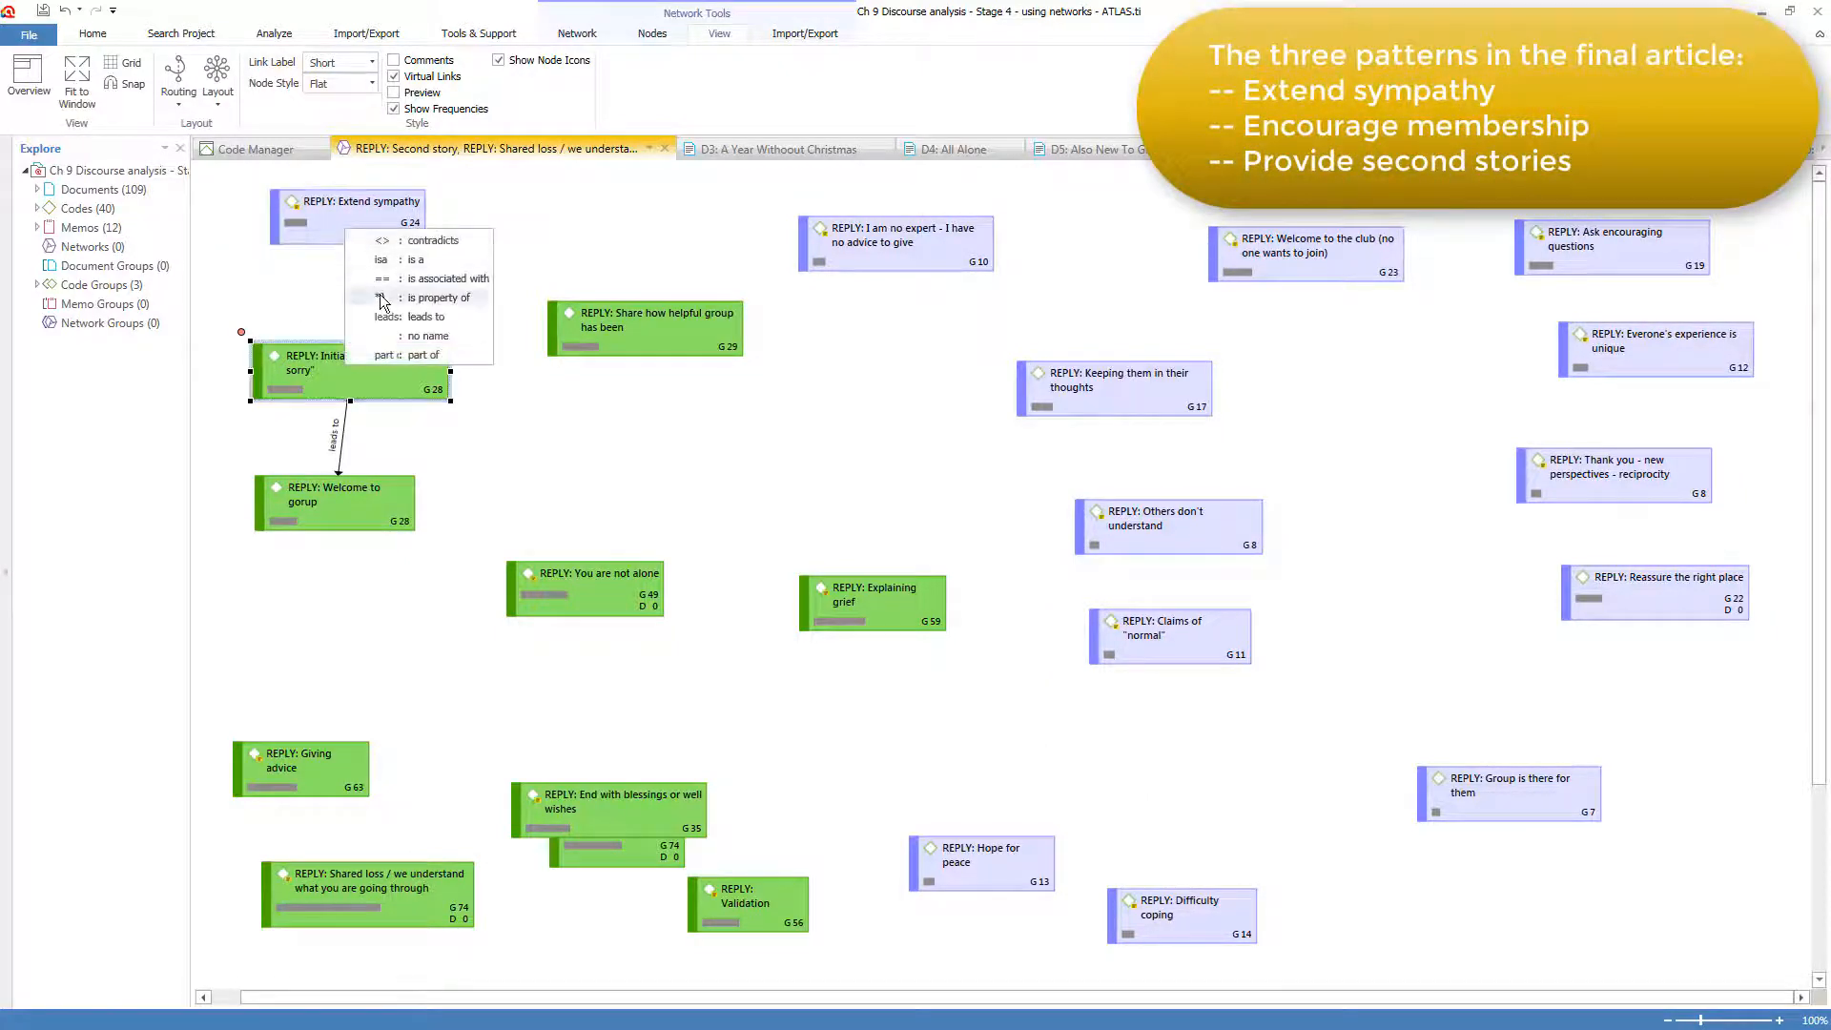
left_click(414, 359)
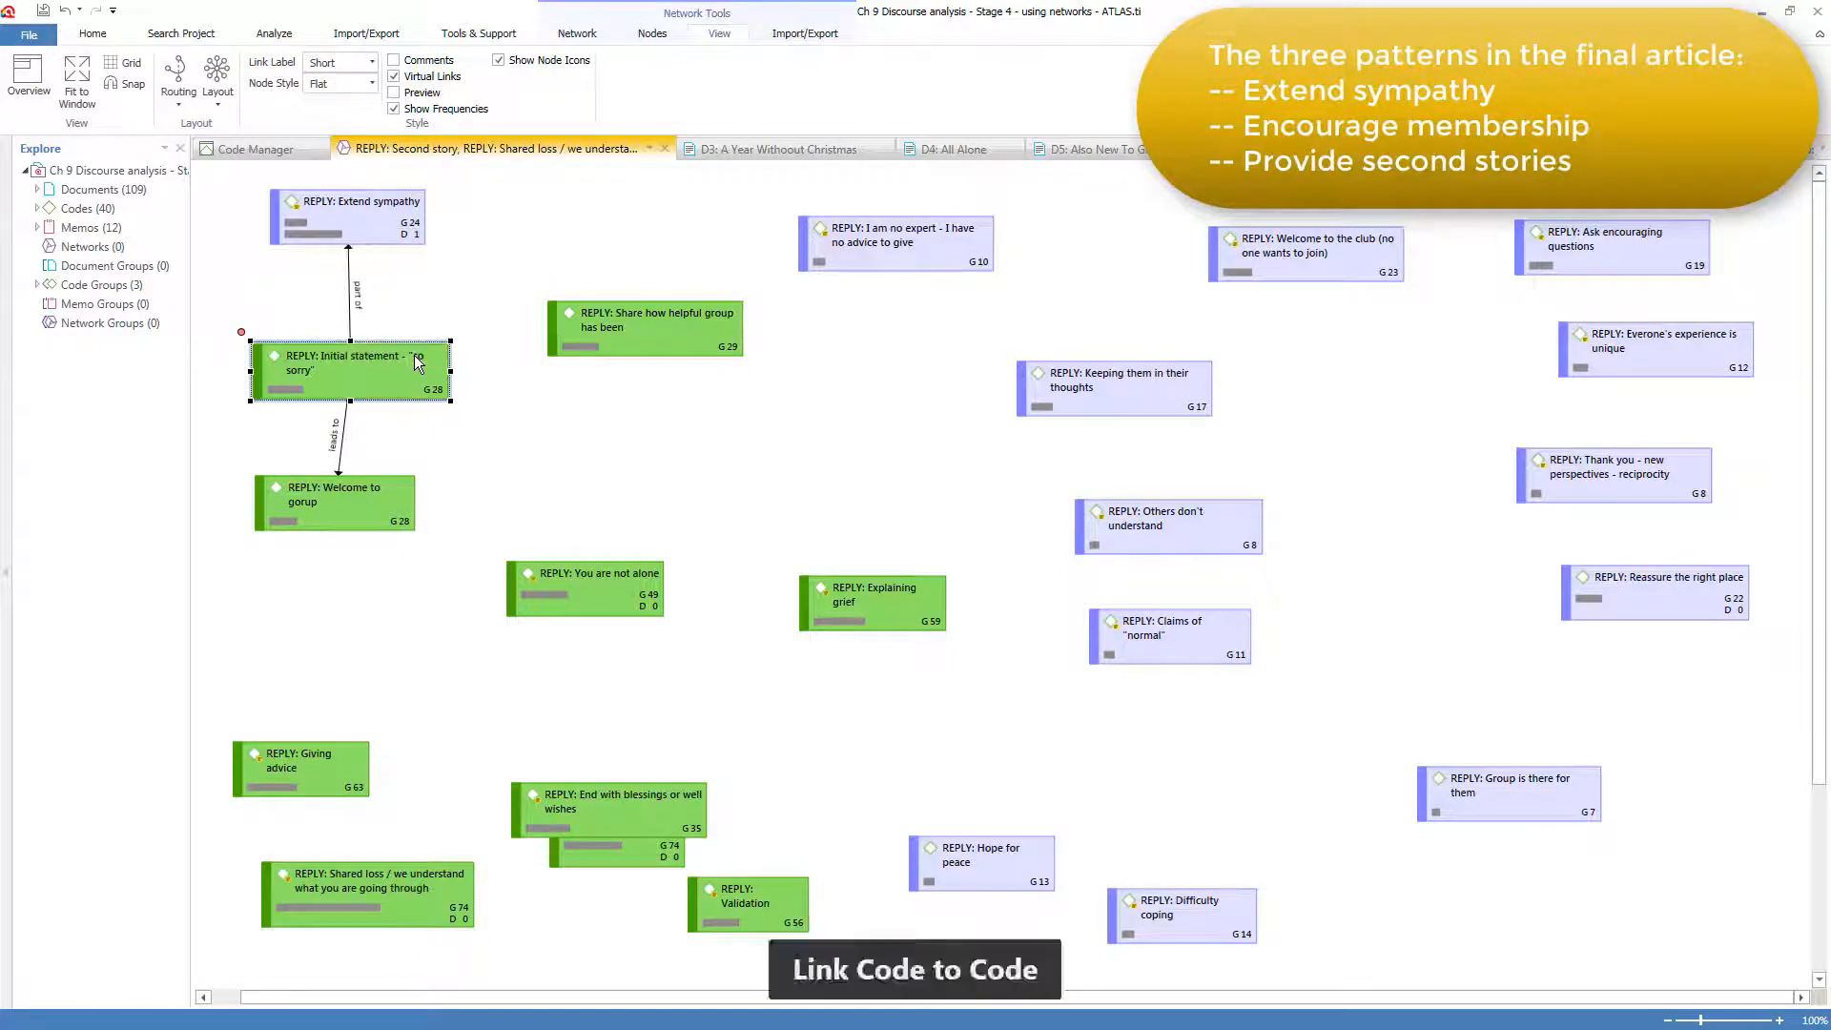
Cluster "Group is there for them", "Ask encouraging questions" and "Reassure the right place" around "Share how helpful group has been", moving "I am no expert" and "Keeping them in their thoughts" away
left_click_drag(613, 353, 635, 375)
left_click_drag(810, 240, 1315, 384)
left_click_drag(1569, 818, 605, 457)
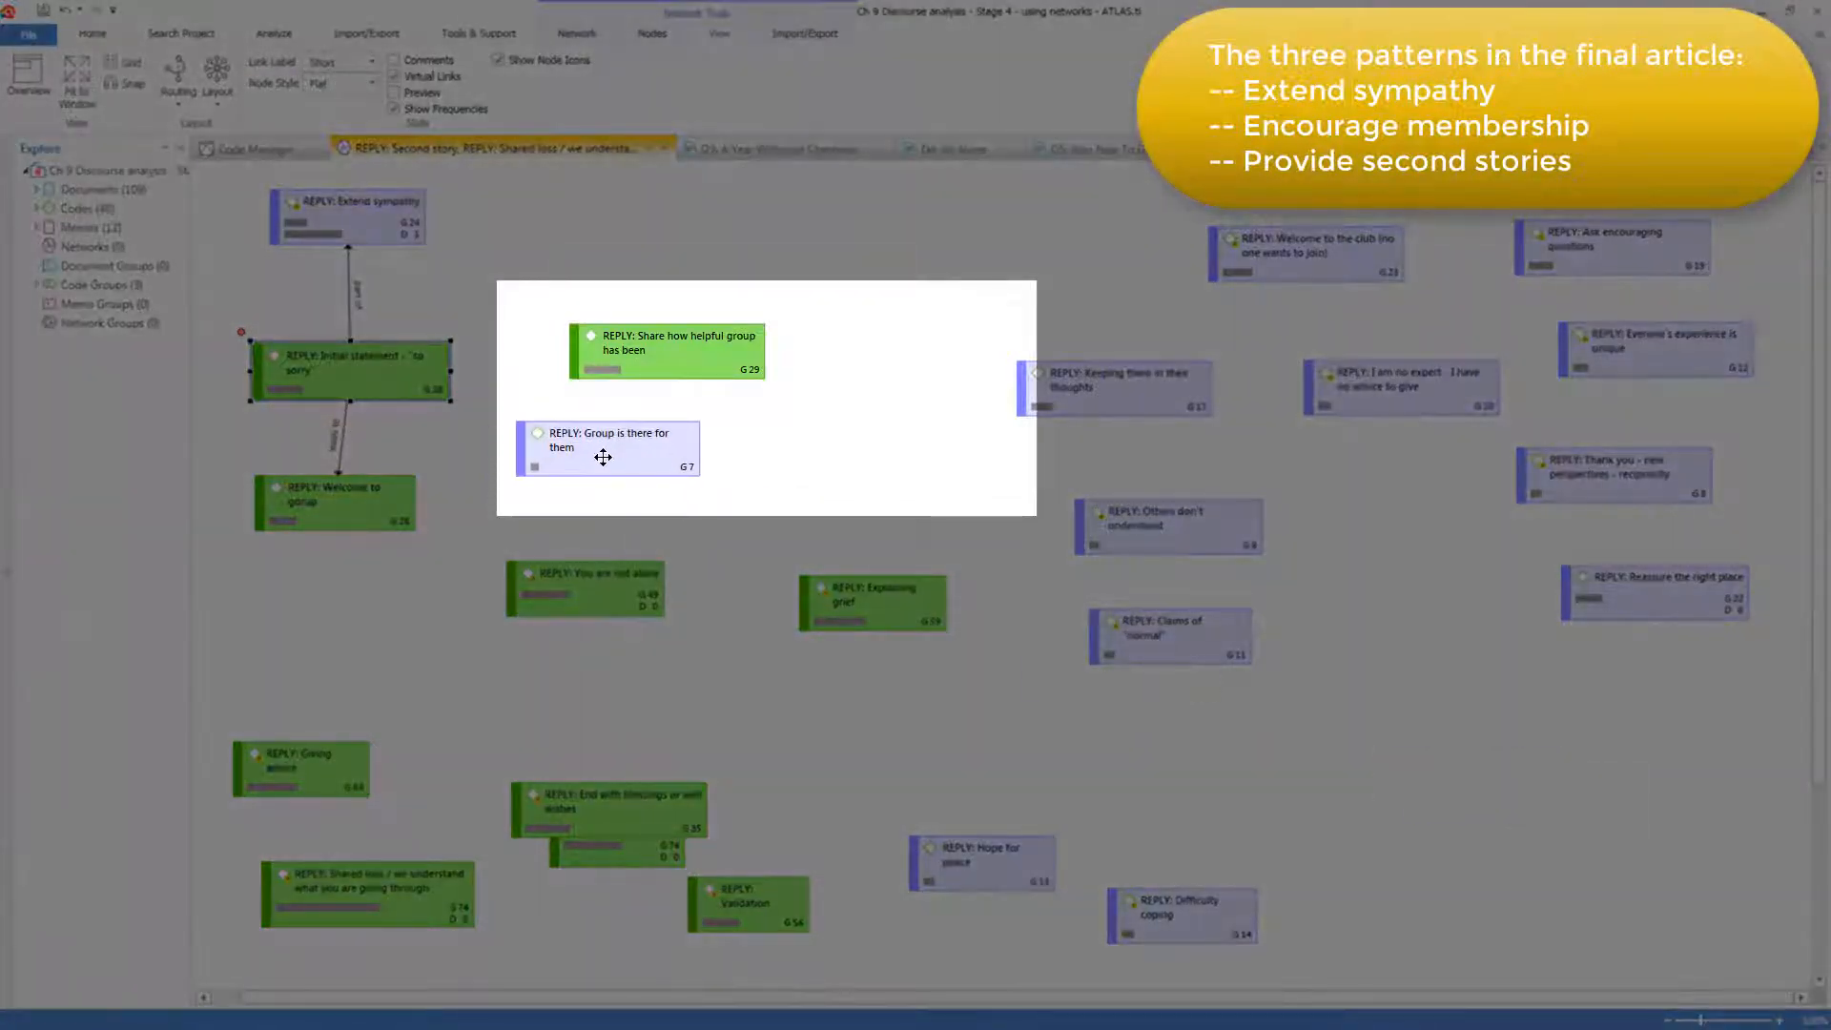
left_click_drag(1611, 245, 837, 439)
left_click_drag(1574, 569, 808, 306)
left_click_drag(1108, 409, 1409, 622)
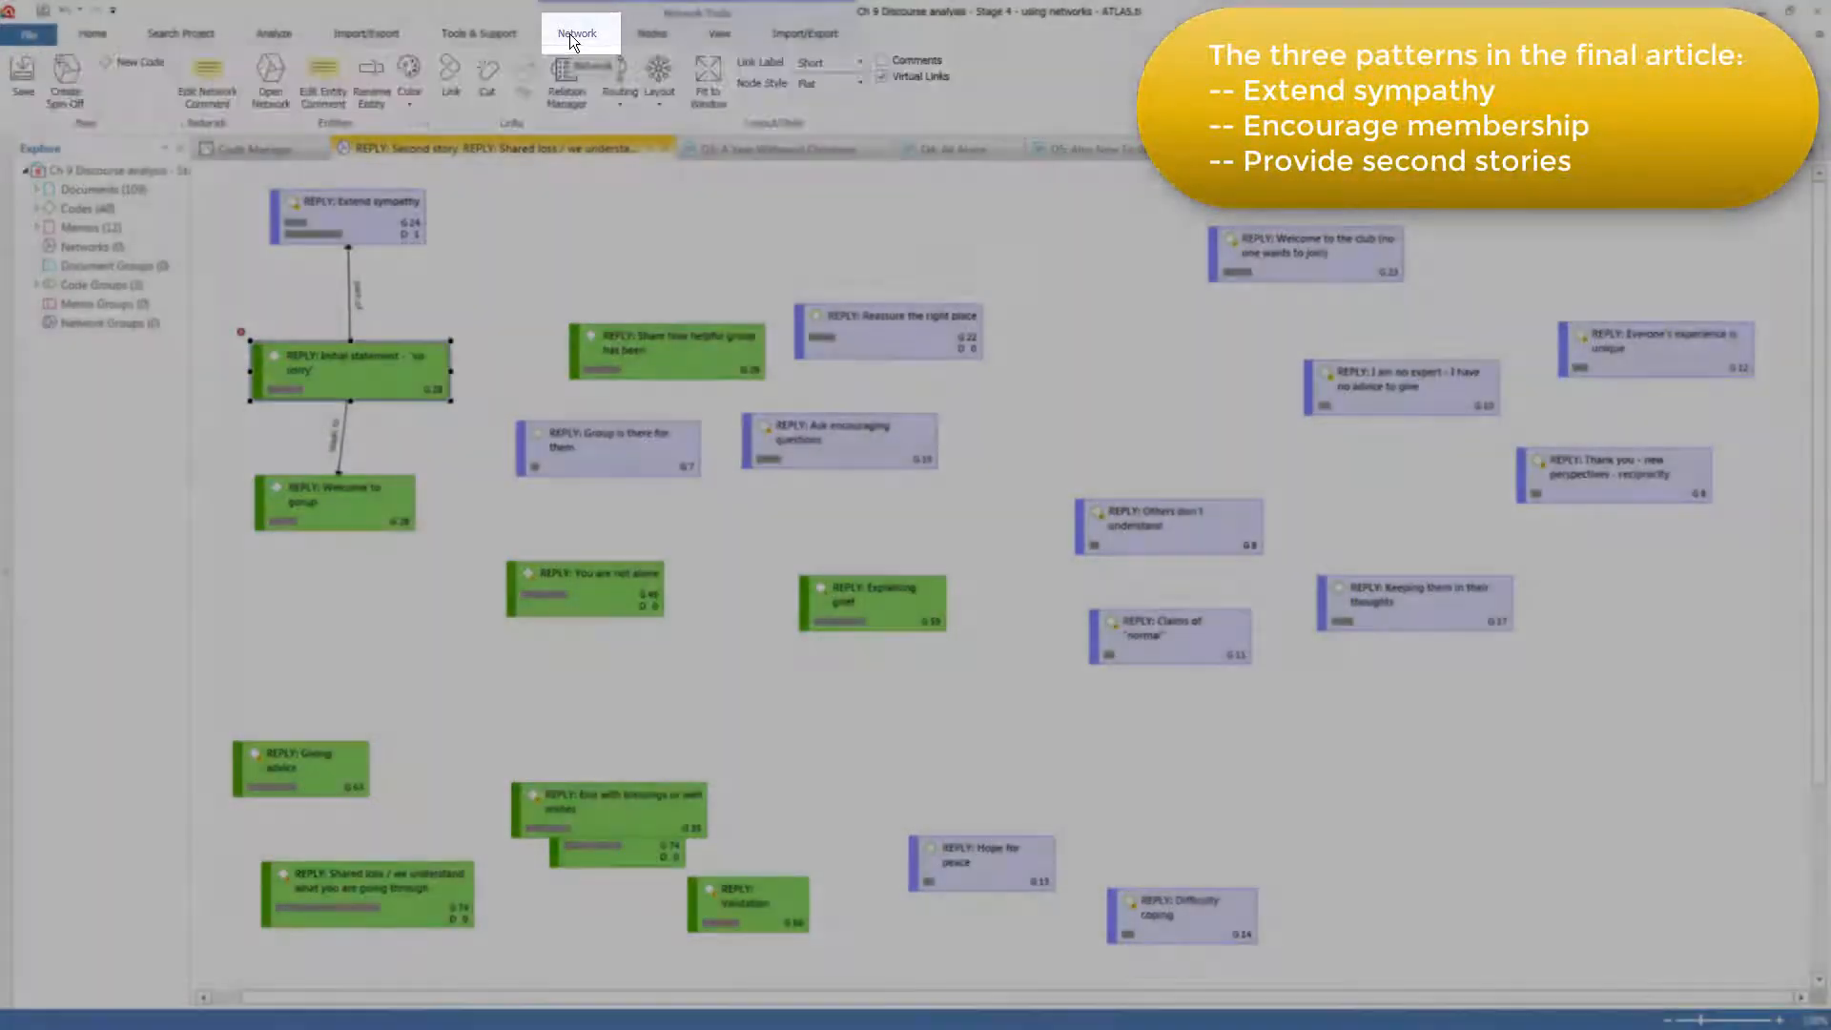
Create the code "ENCOURAGE MEMBERSHIP" in the network and place its node above the "Share how helpful group has been" cluster
left_click(569, 32)
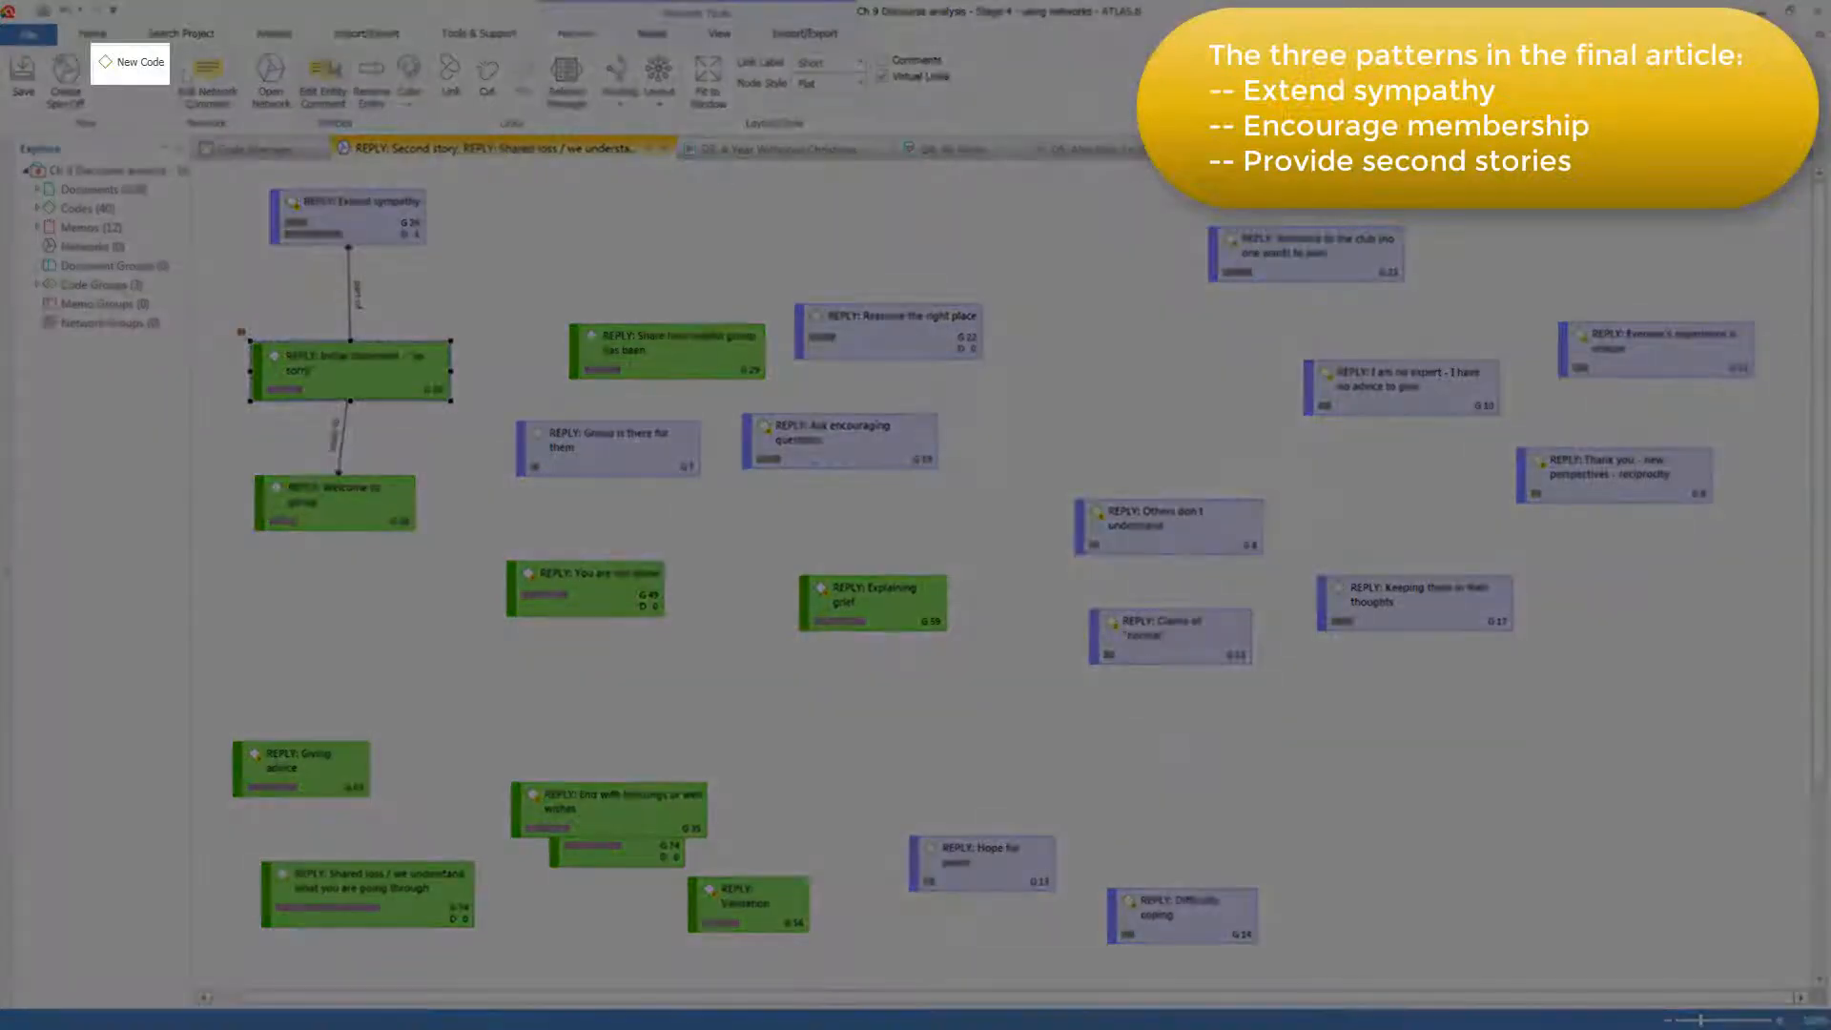
left_click(147, 61)
type("Enc")
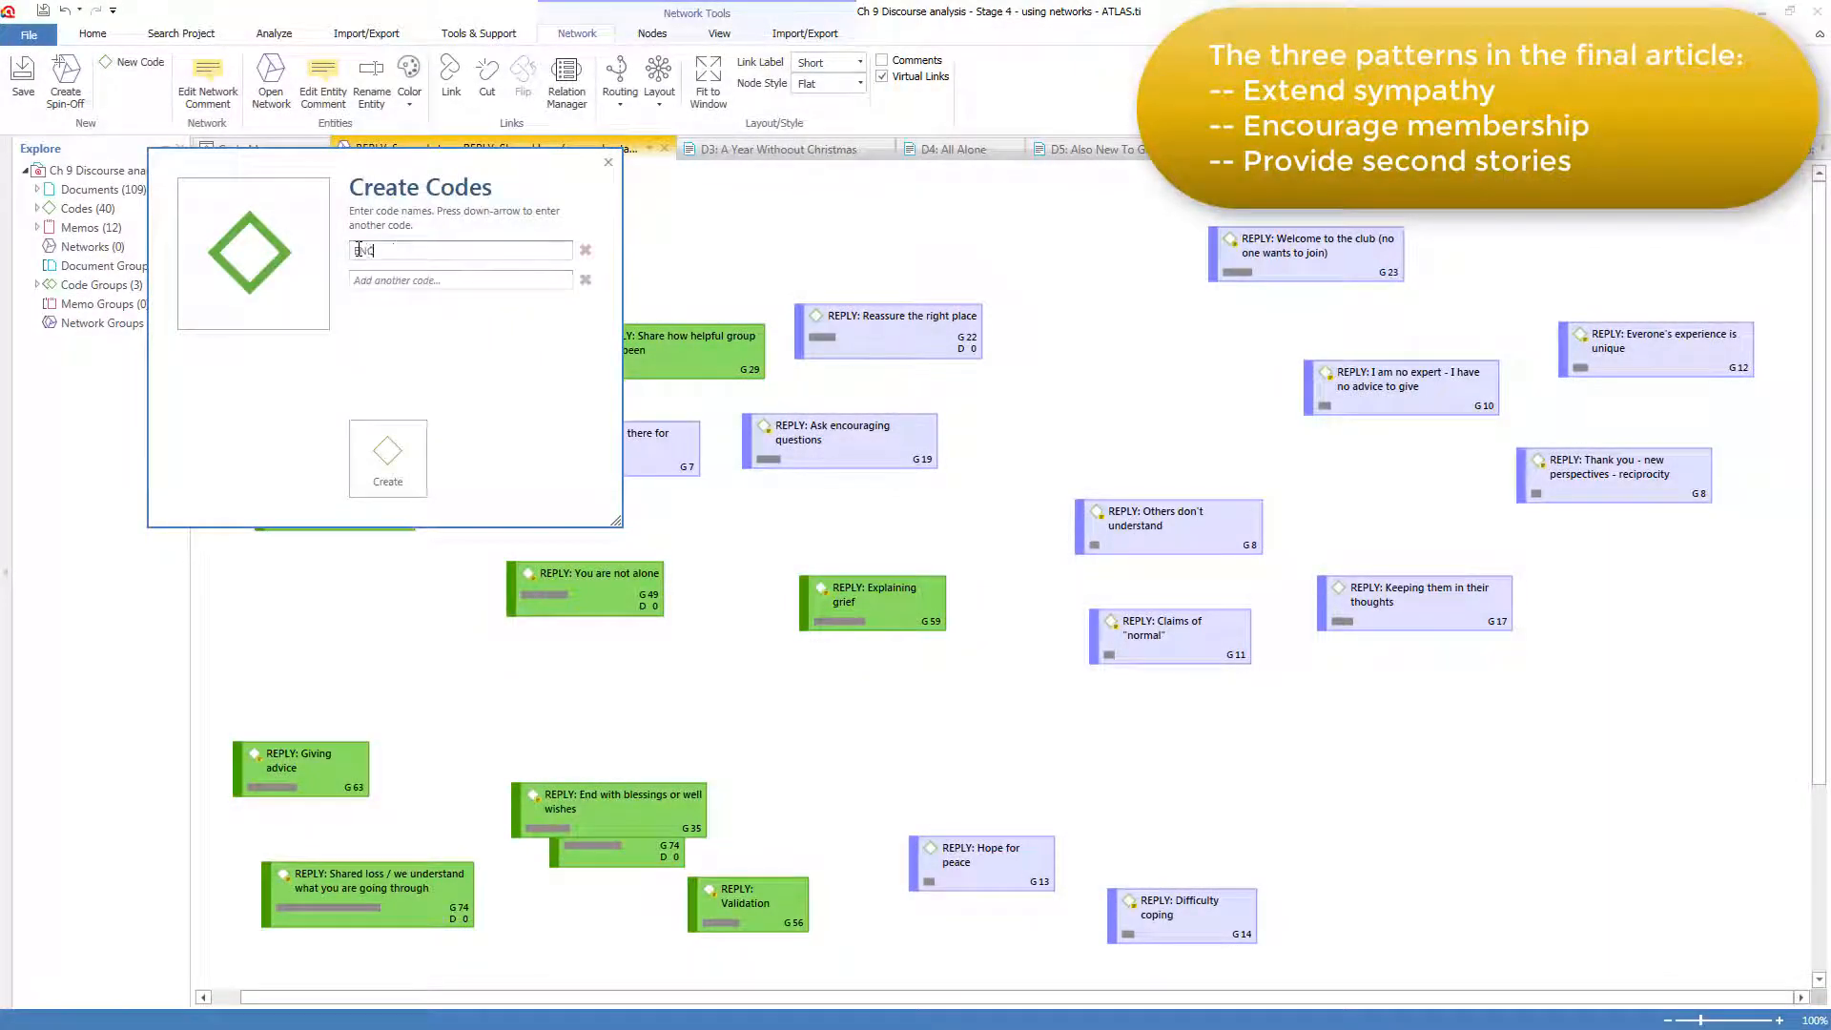
type("OURAGE MEMBERSHIP")
left_click(389, 452)
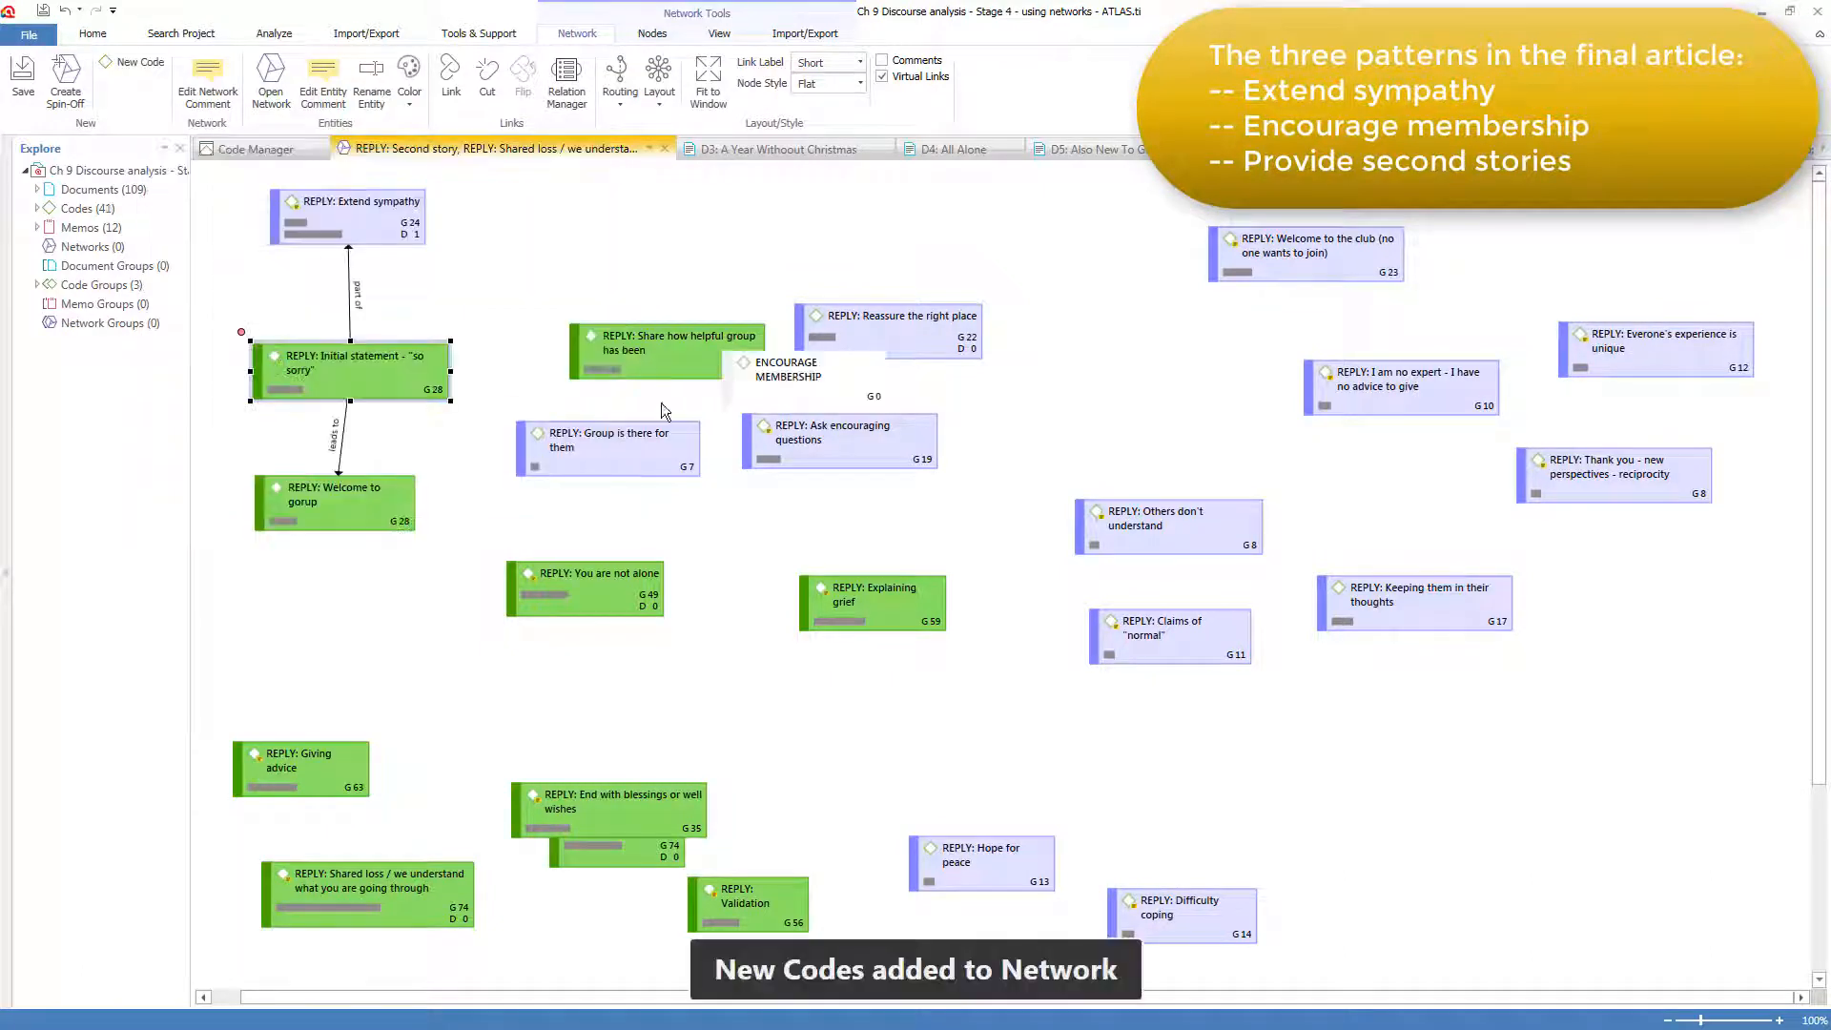
left_click(749, 232)
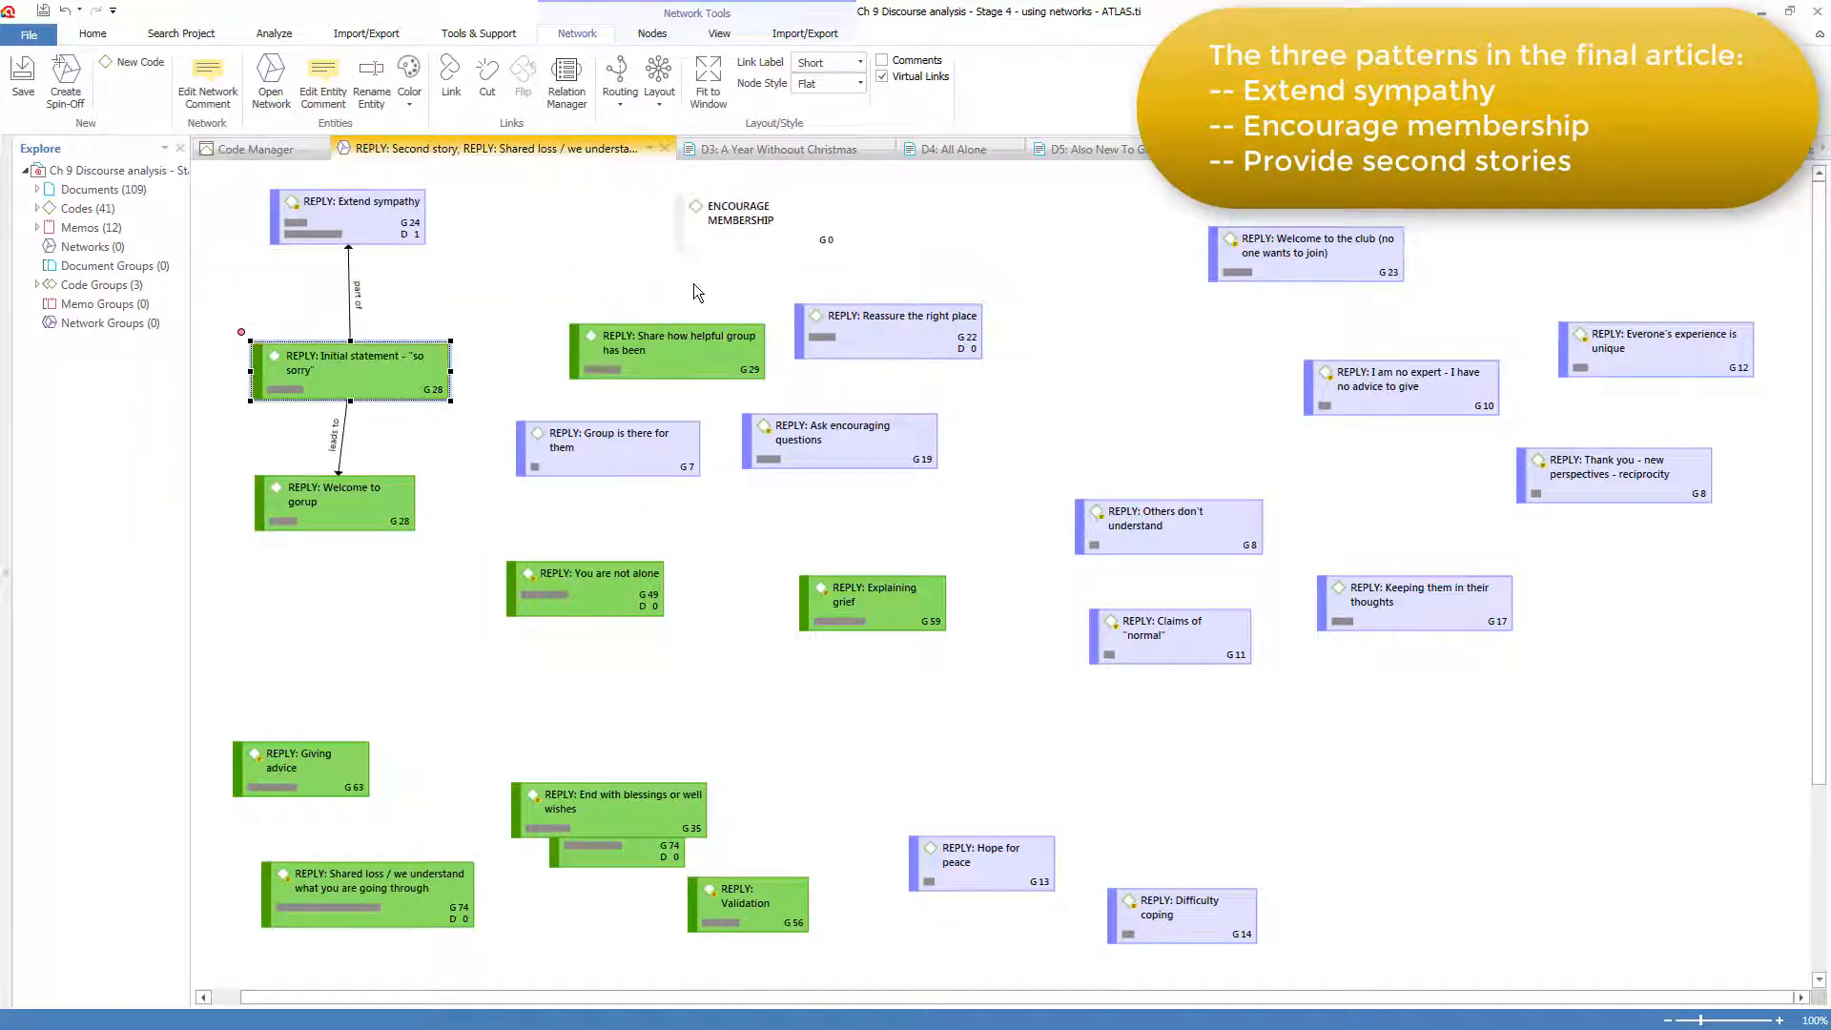
Link the four clustered membership codes together to "ENCOURAGE MEMBERSHIP" with the relation "part of"
left_click_drag(563, 277, 875, 496)
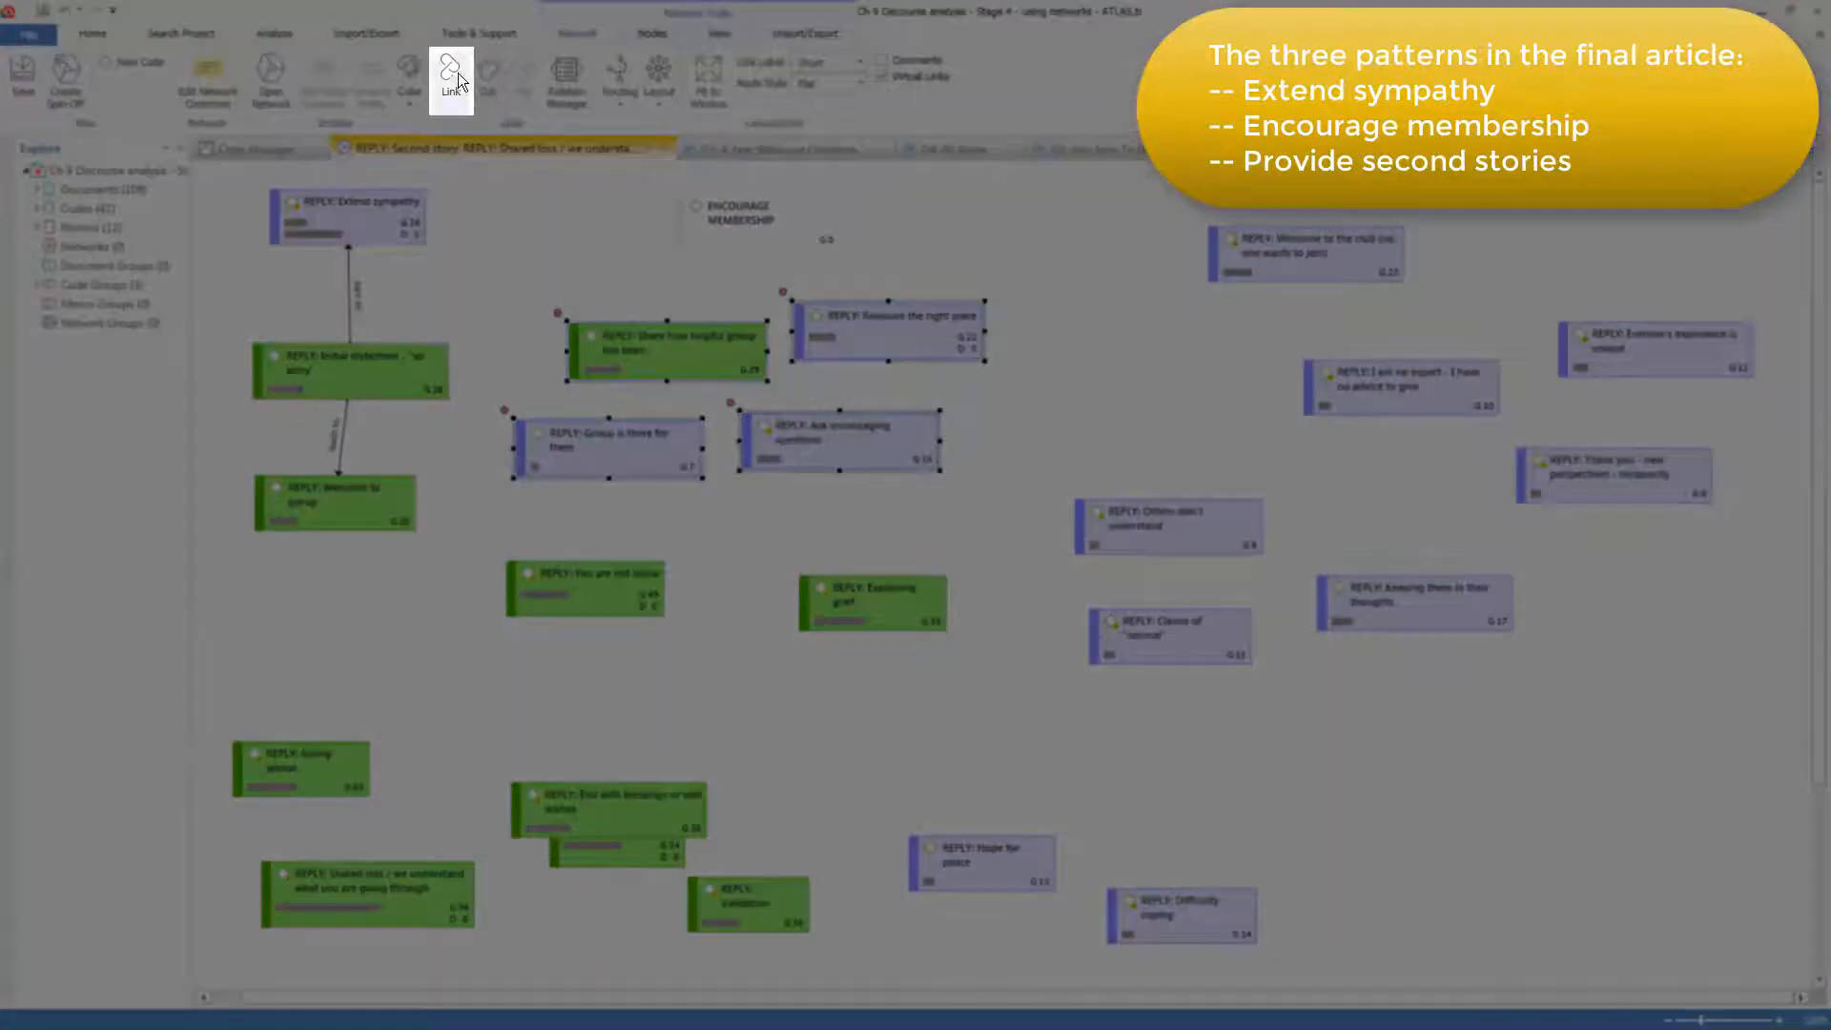
left_click(459, 81)
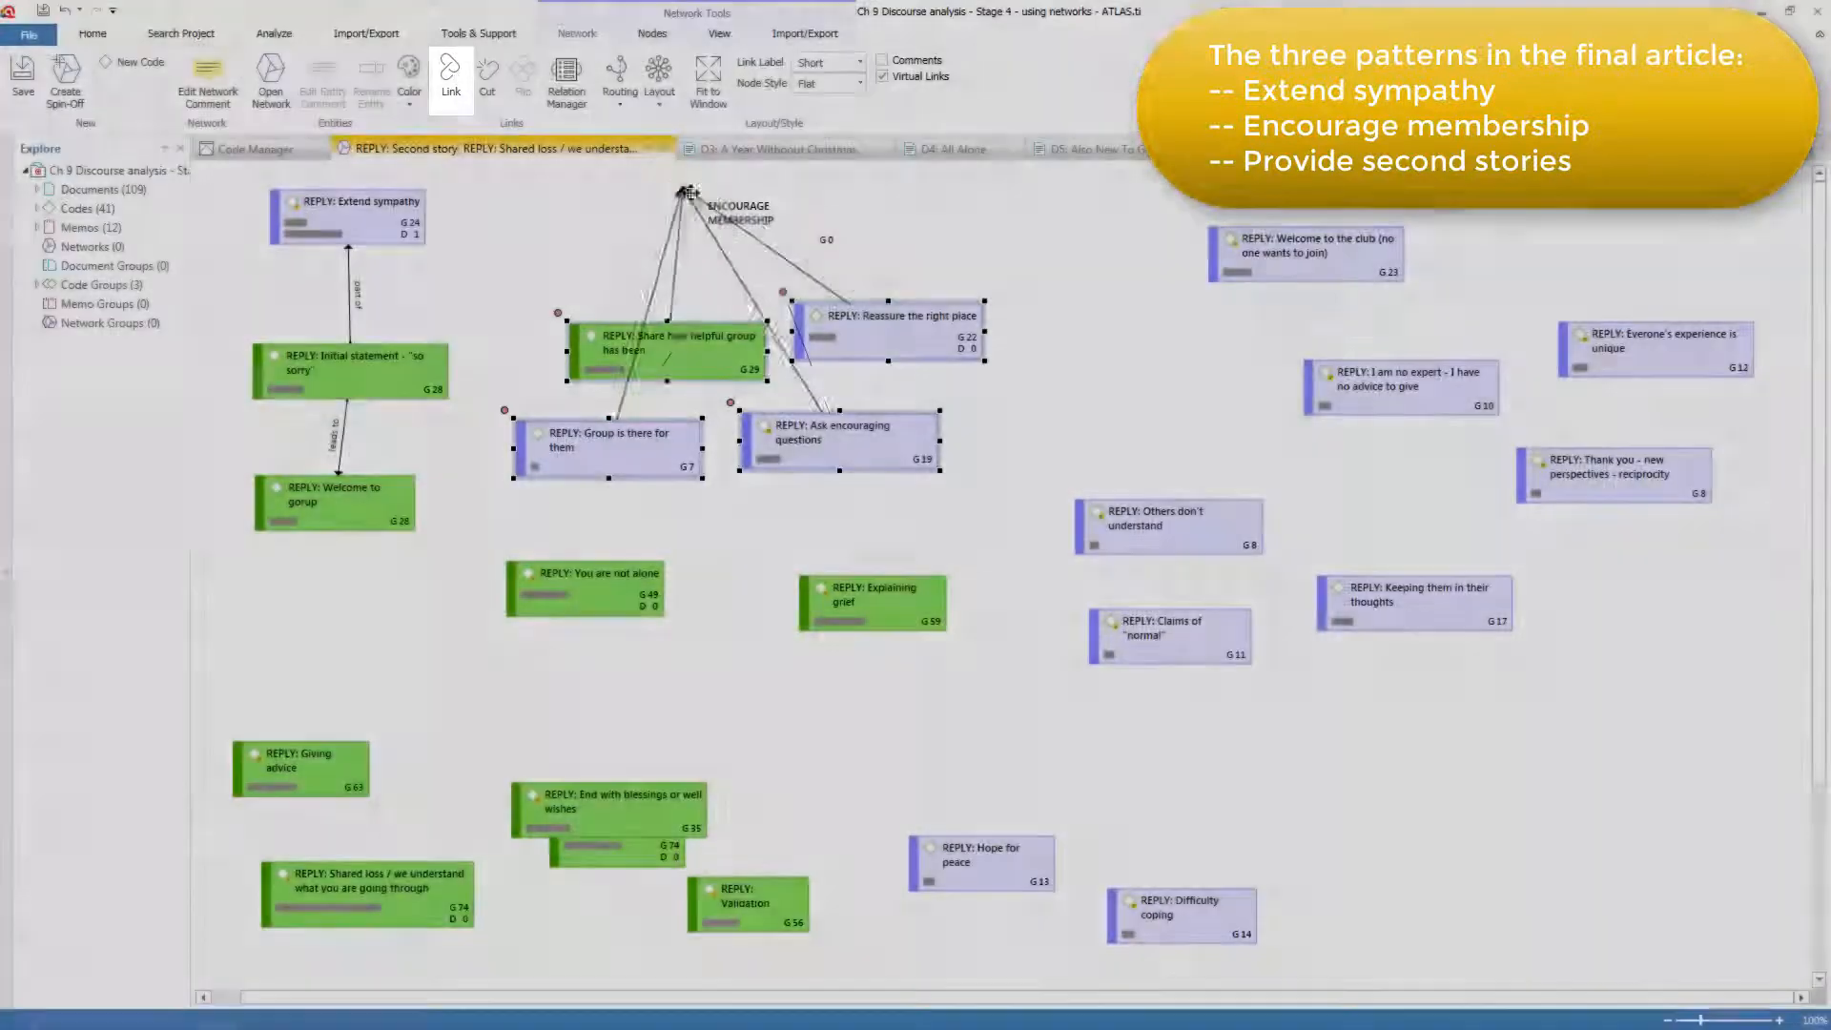
left_click(738, 216)
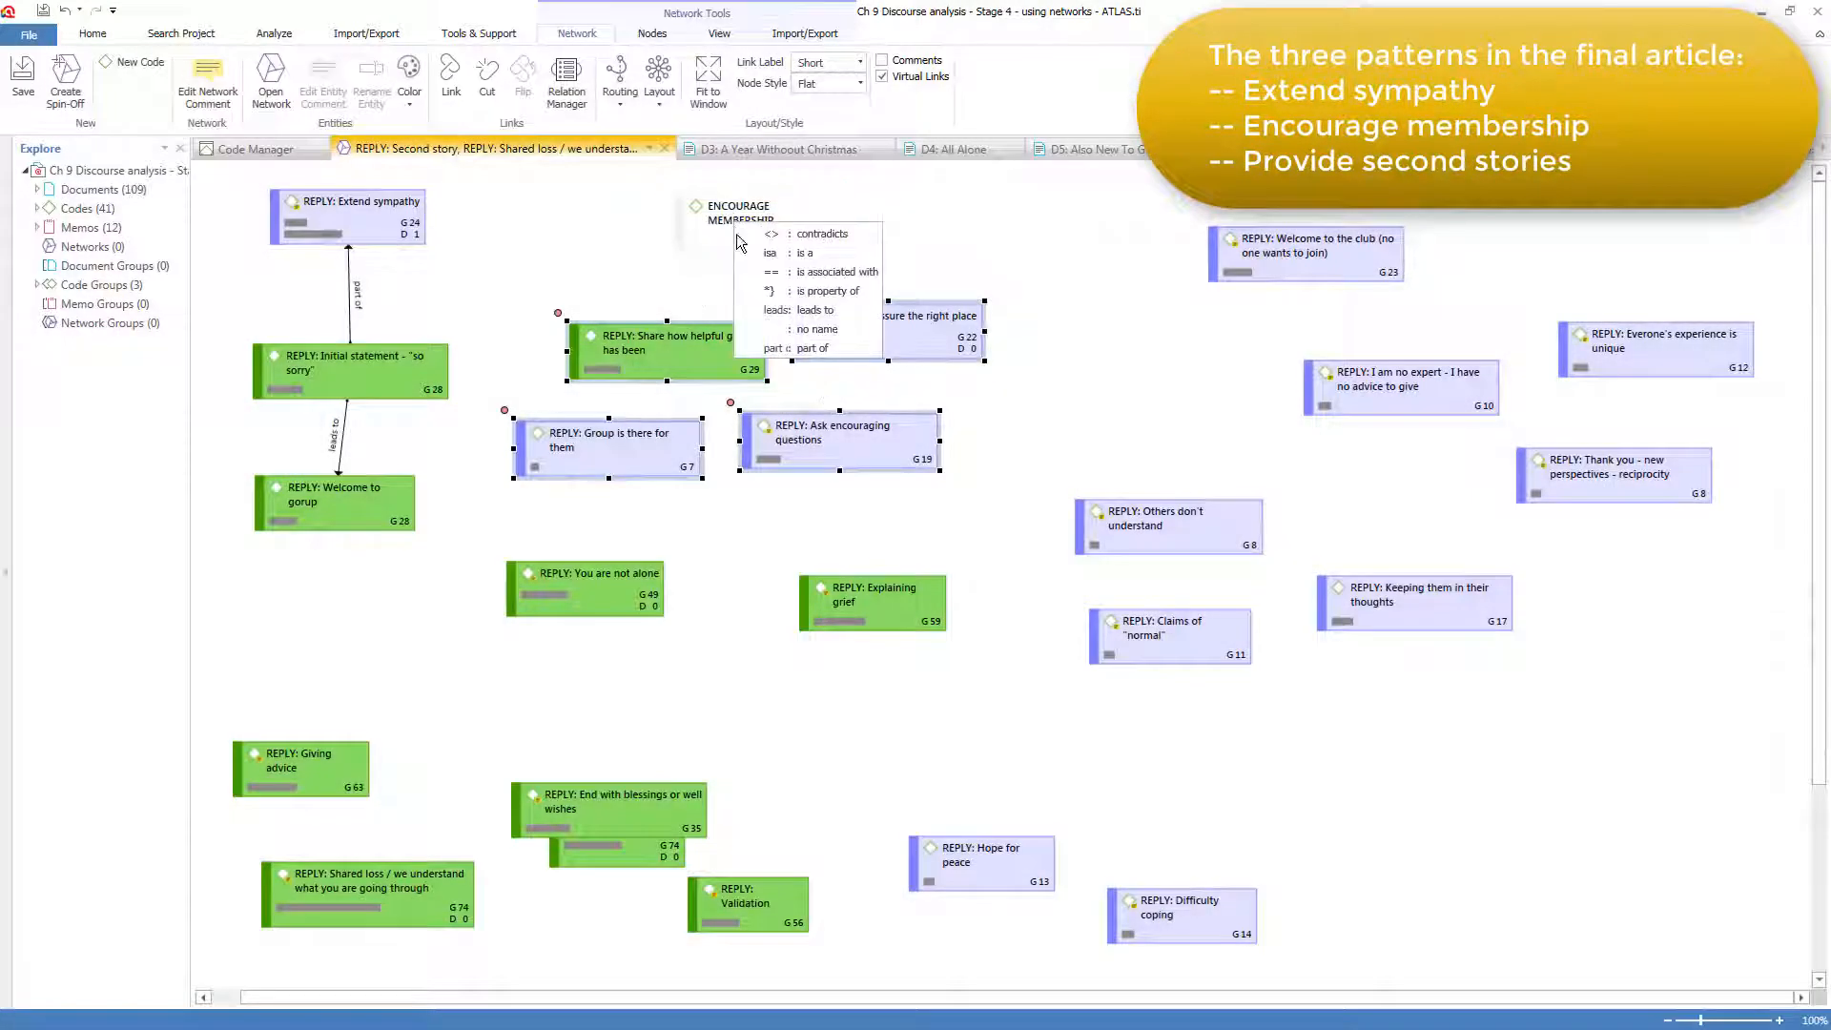
left_click(784, 348)
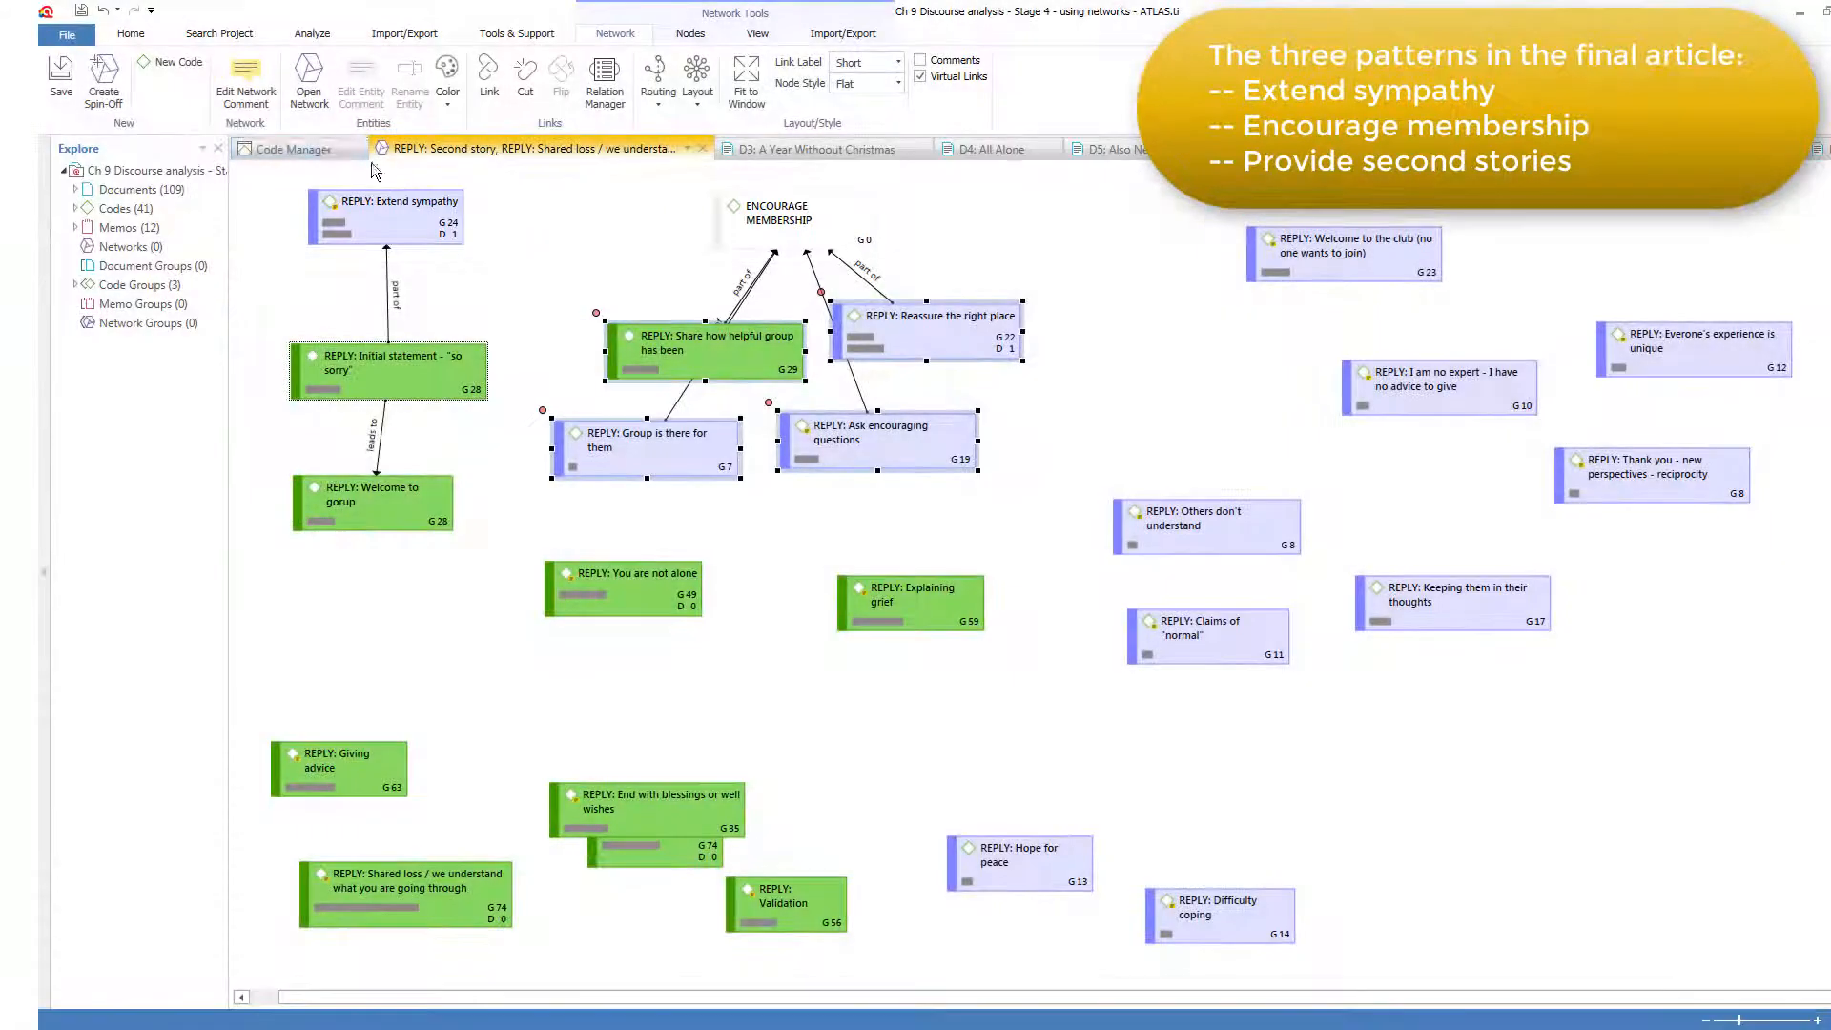
Rename the code "REPLY: Extend sympathy" as "EXTEND SYMPATHY" in the Code Manager and remove its color
left_click(316, 149)
left_click(494, 86)
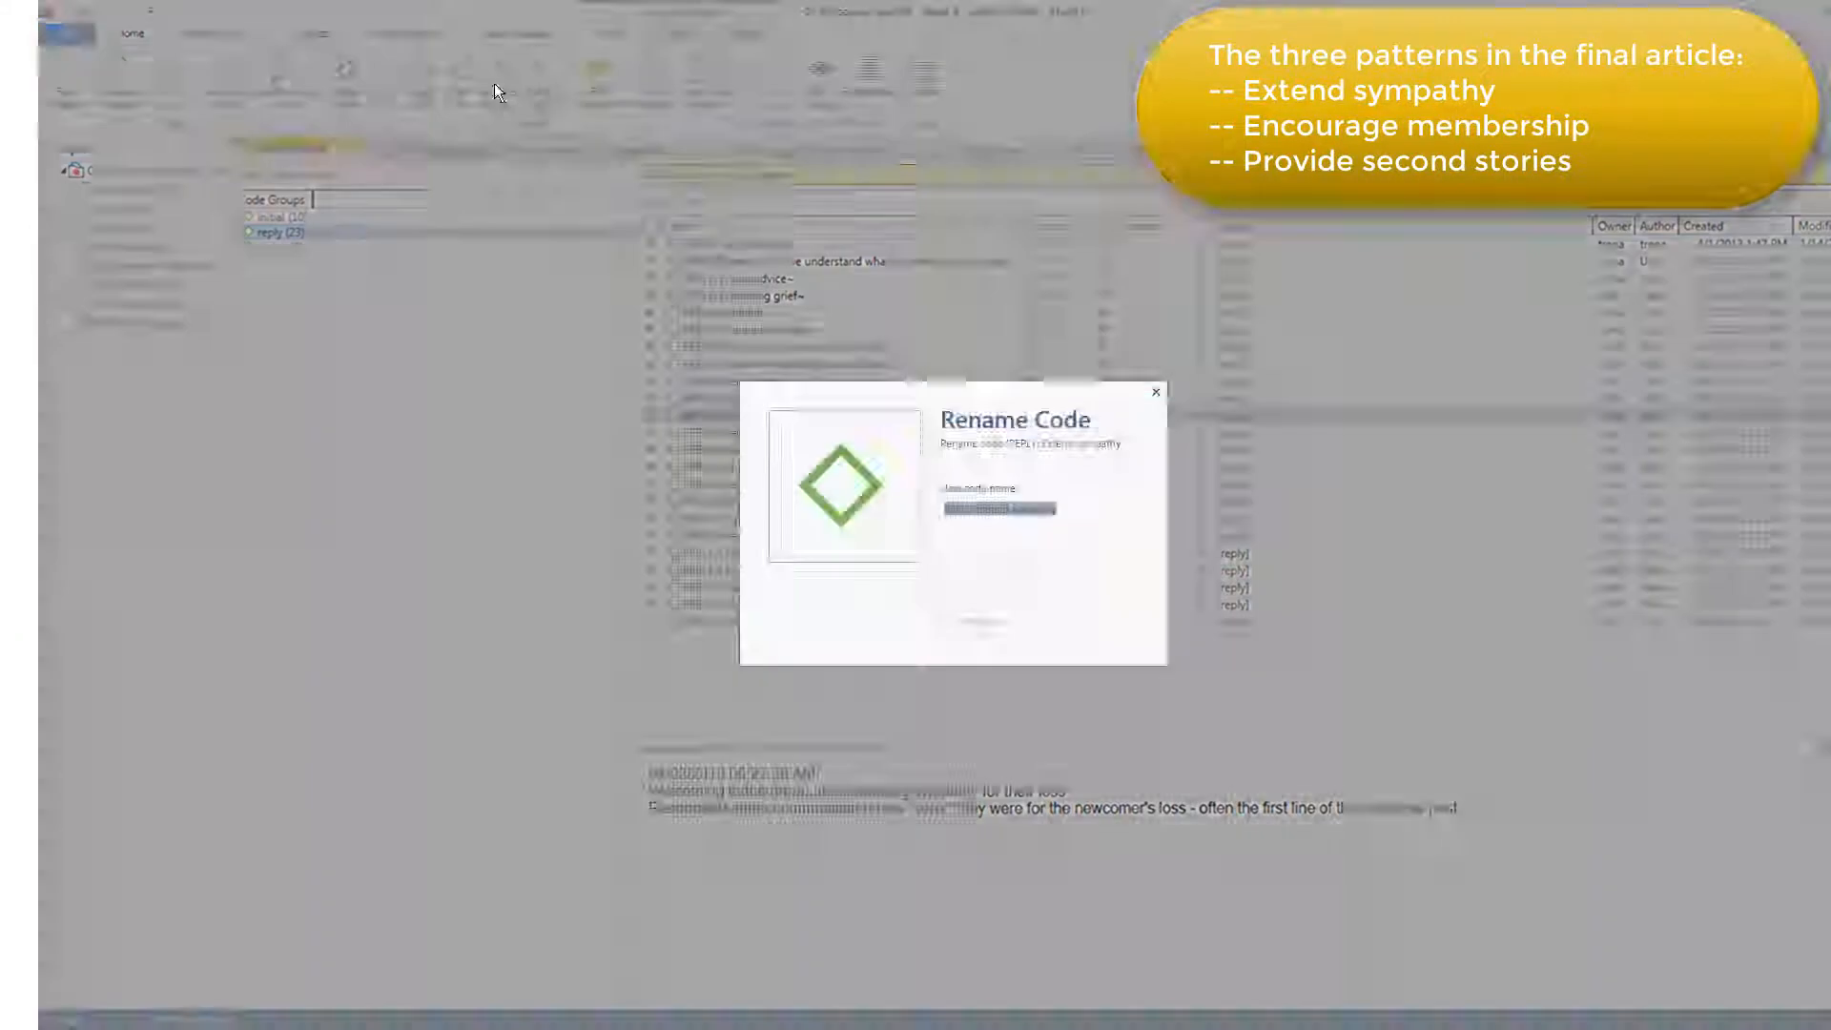
type("EXTEND SYMPATHY")
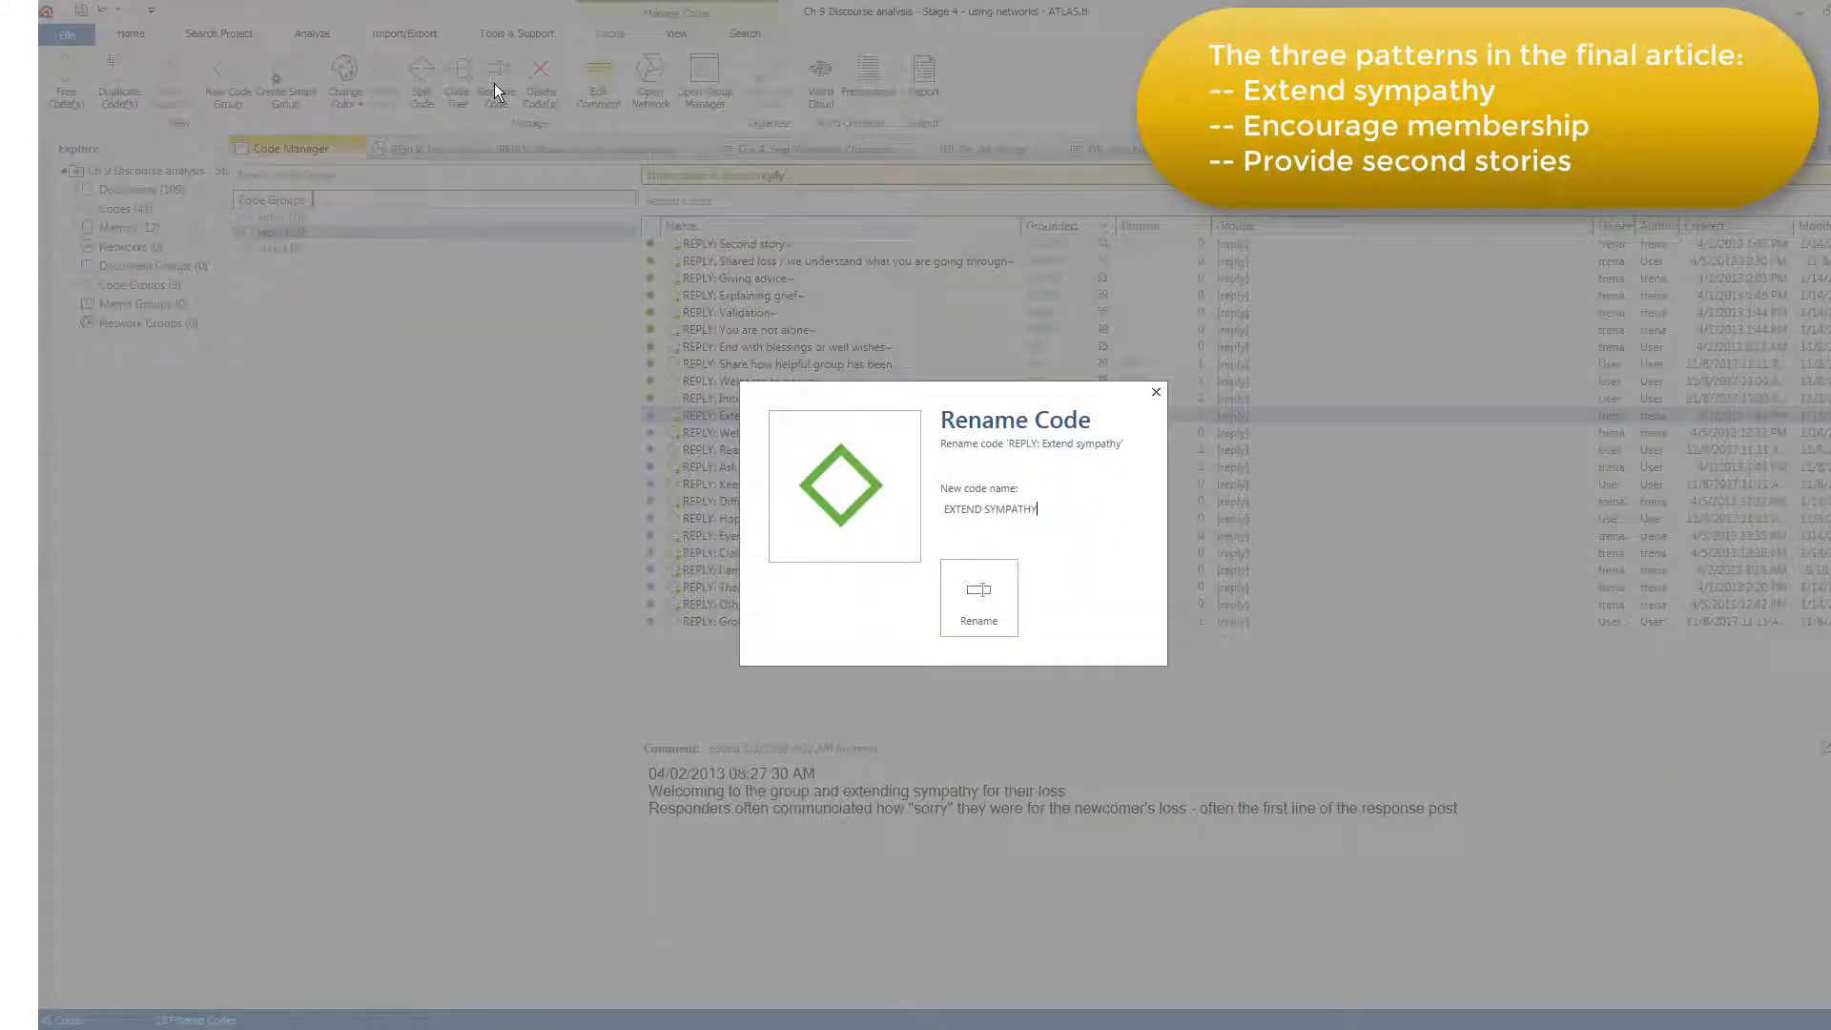
left_click(985, 593)
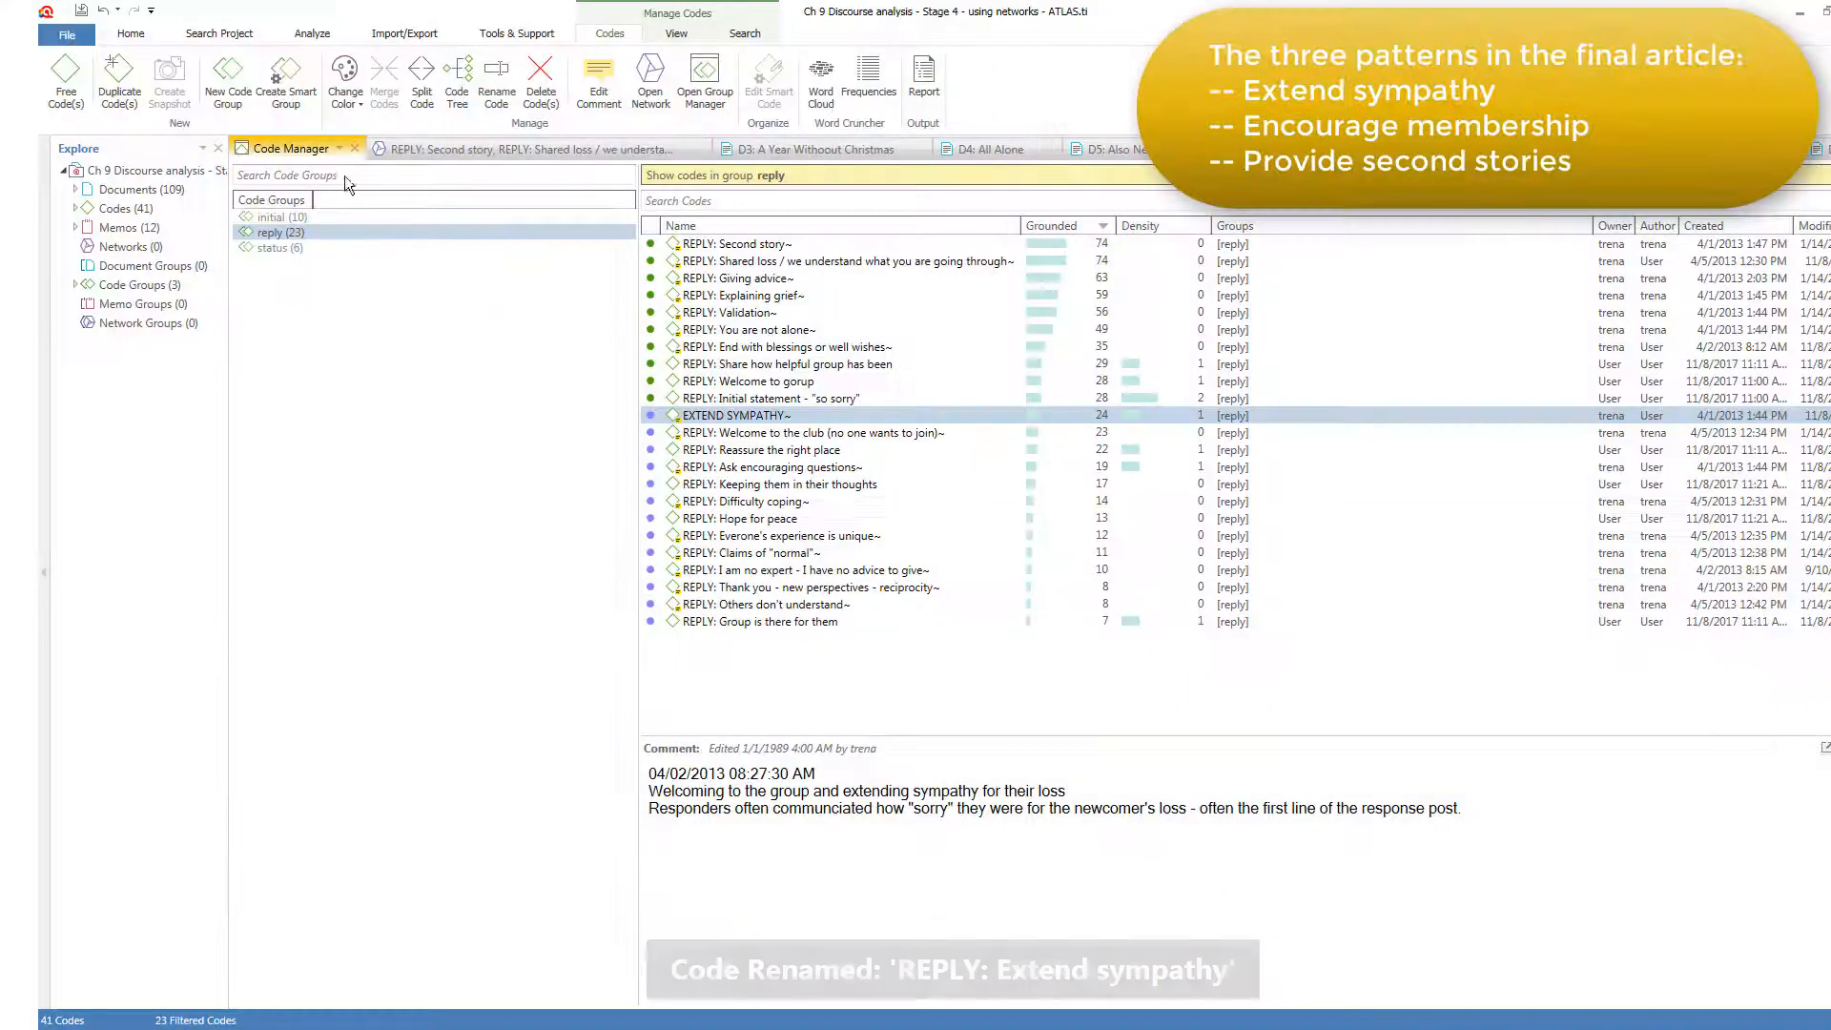
left_click(353, 105)
left_click(385, 246)
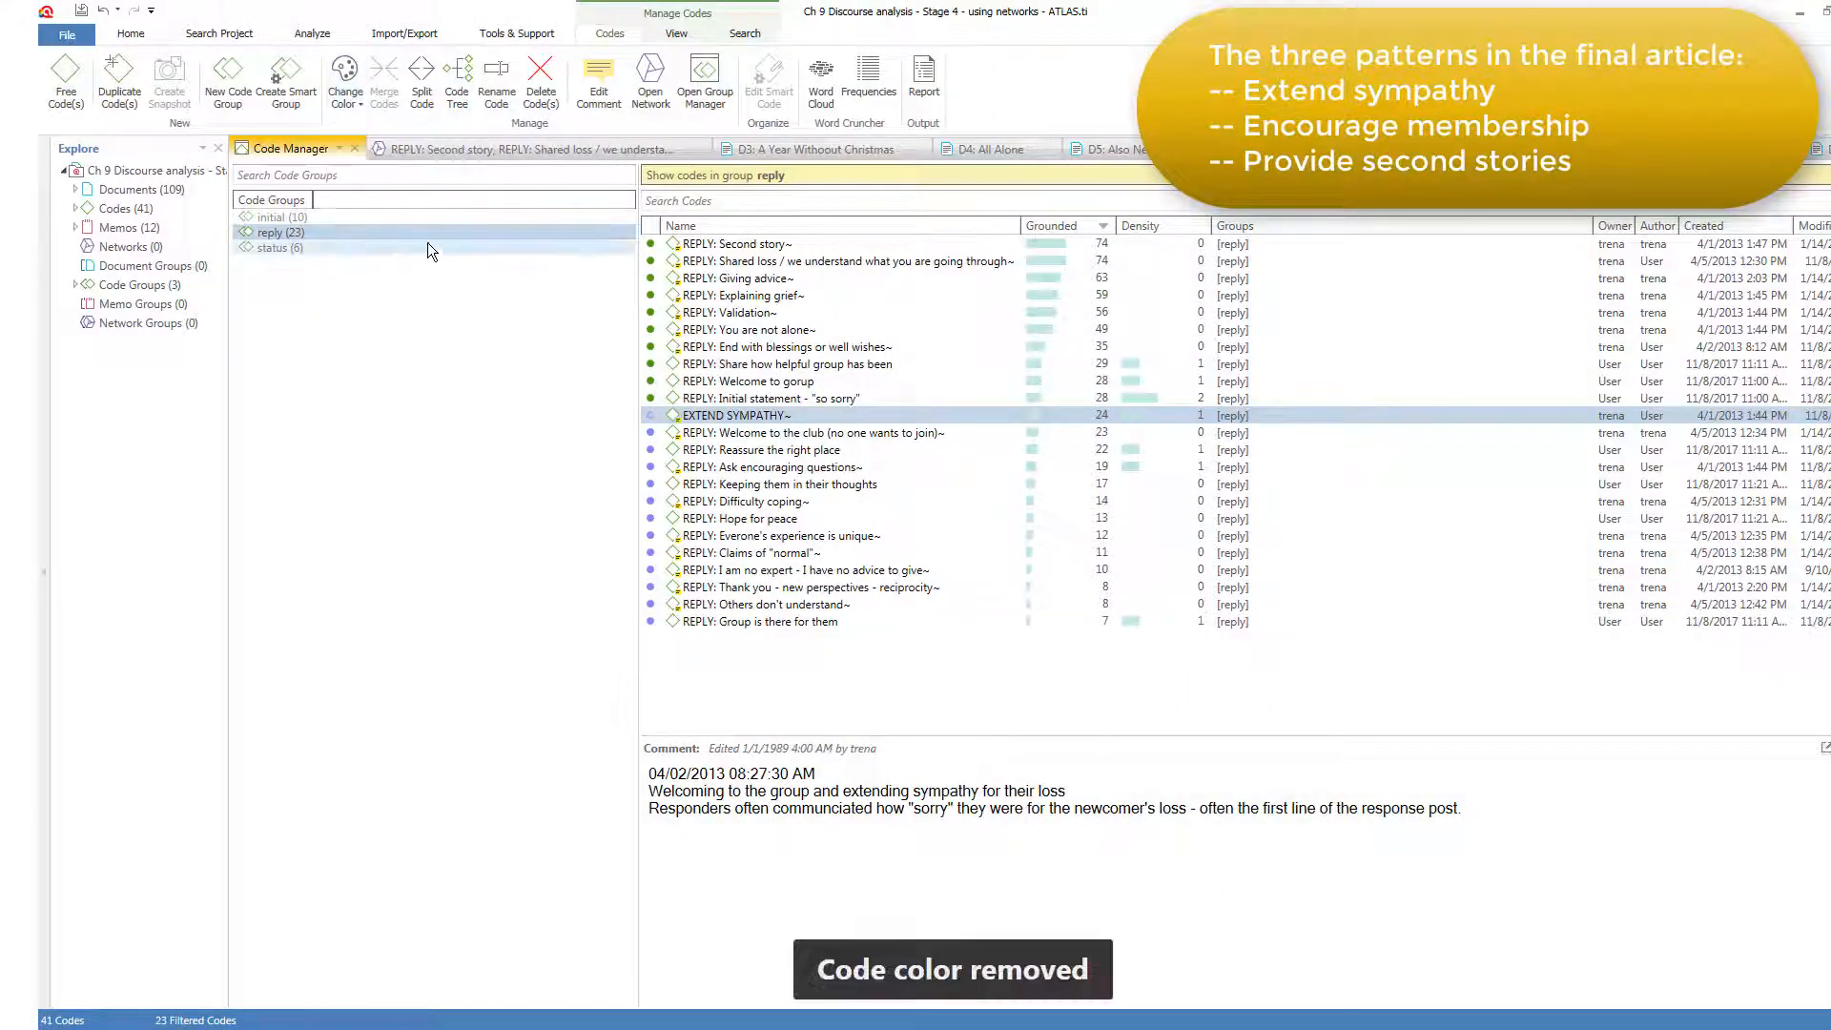
Back in the network, link "EXTEND SYMPATHY" to "ENCOURAGE MEMBERSHIP" with the "no name" relation
left_click(577, 150)
left_click(372, 212)
left_click_drag(297, 178, 736, 208)
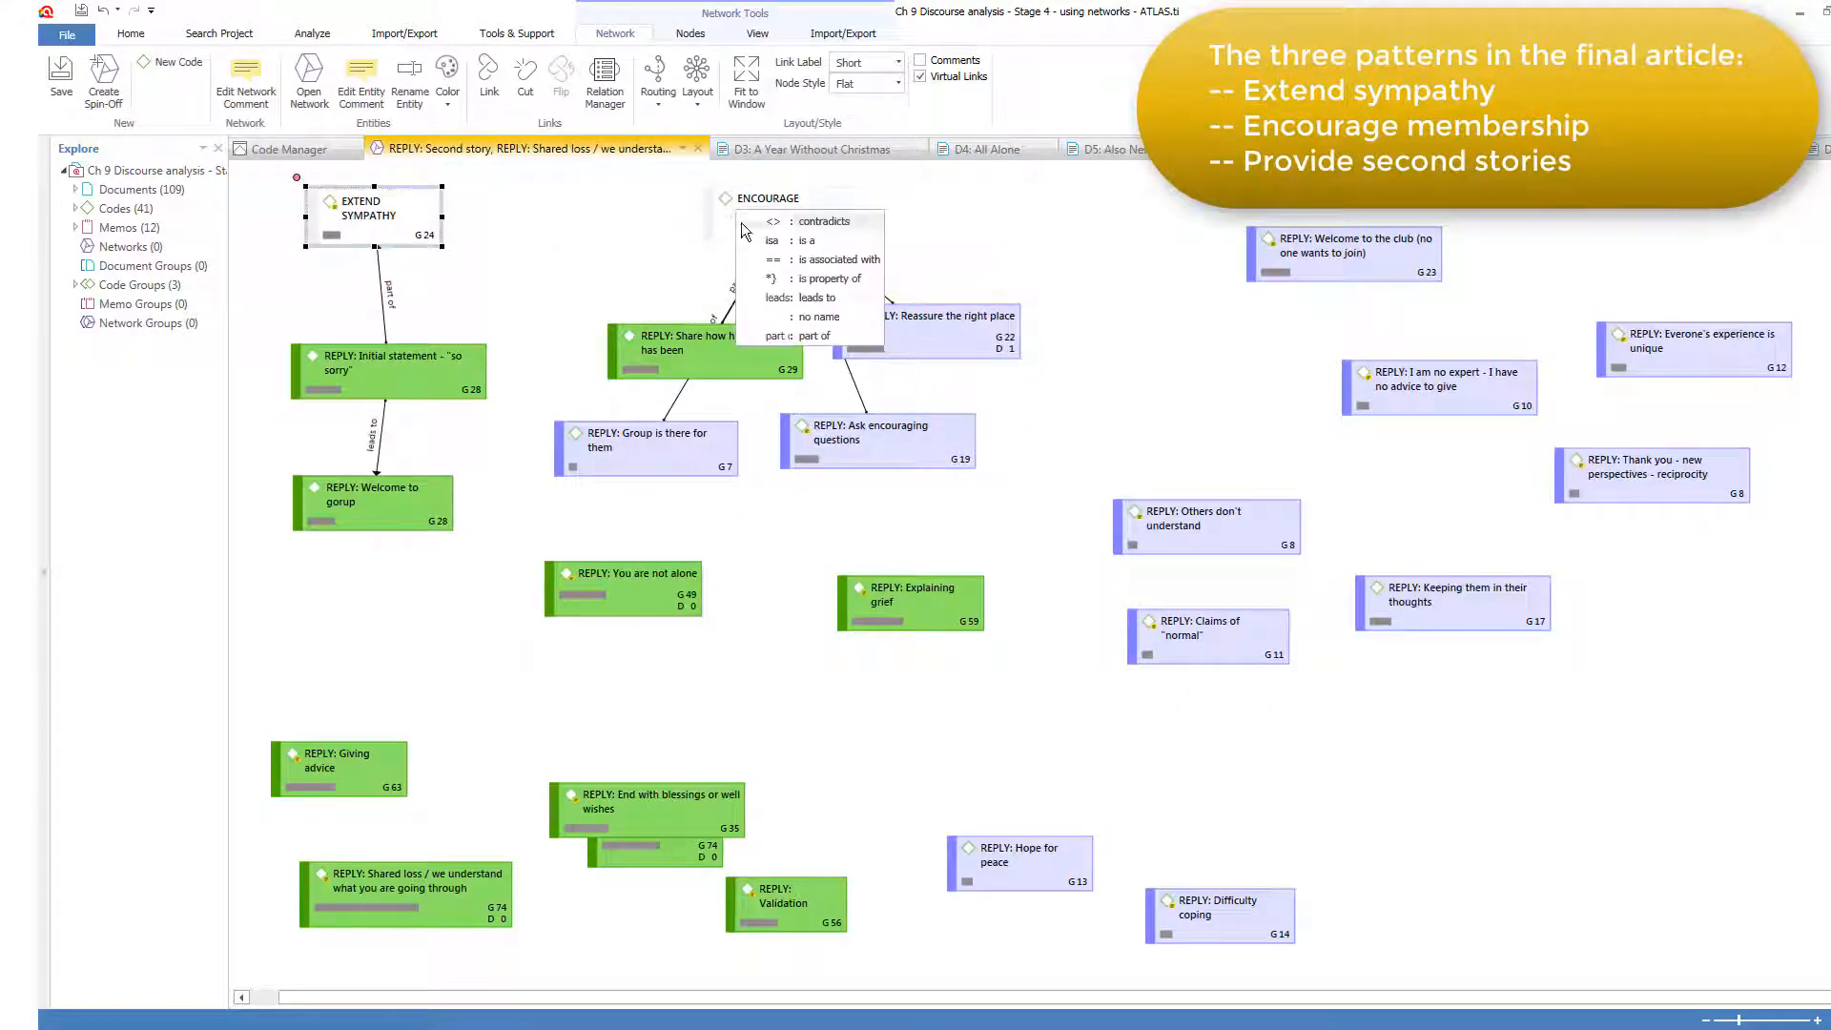
left_click(782, 316)
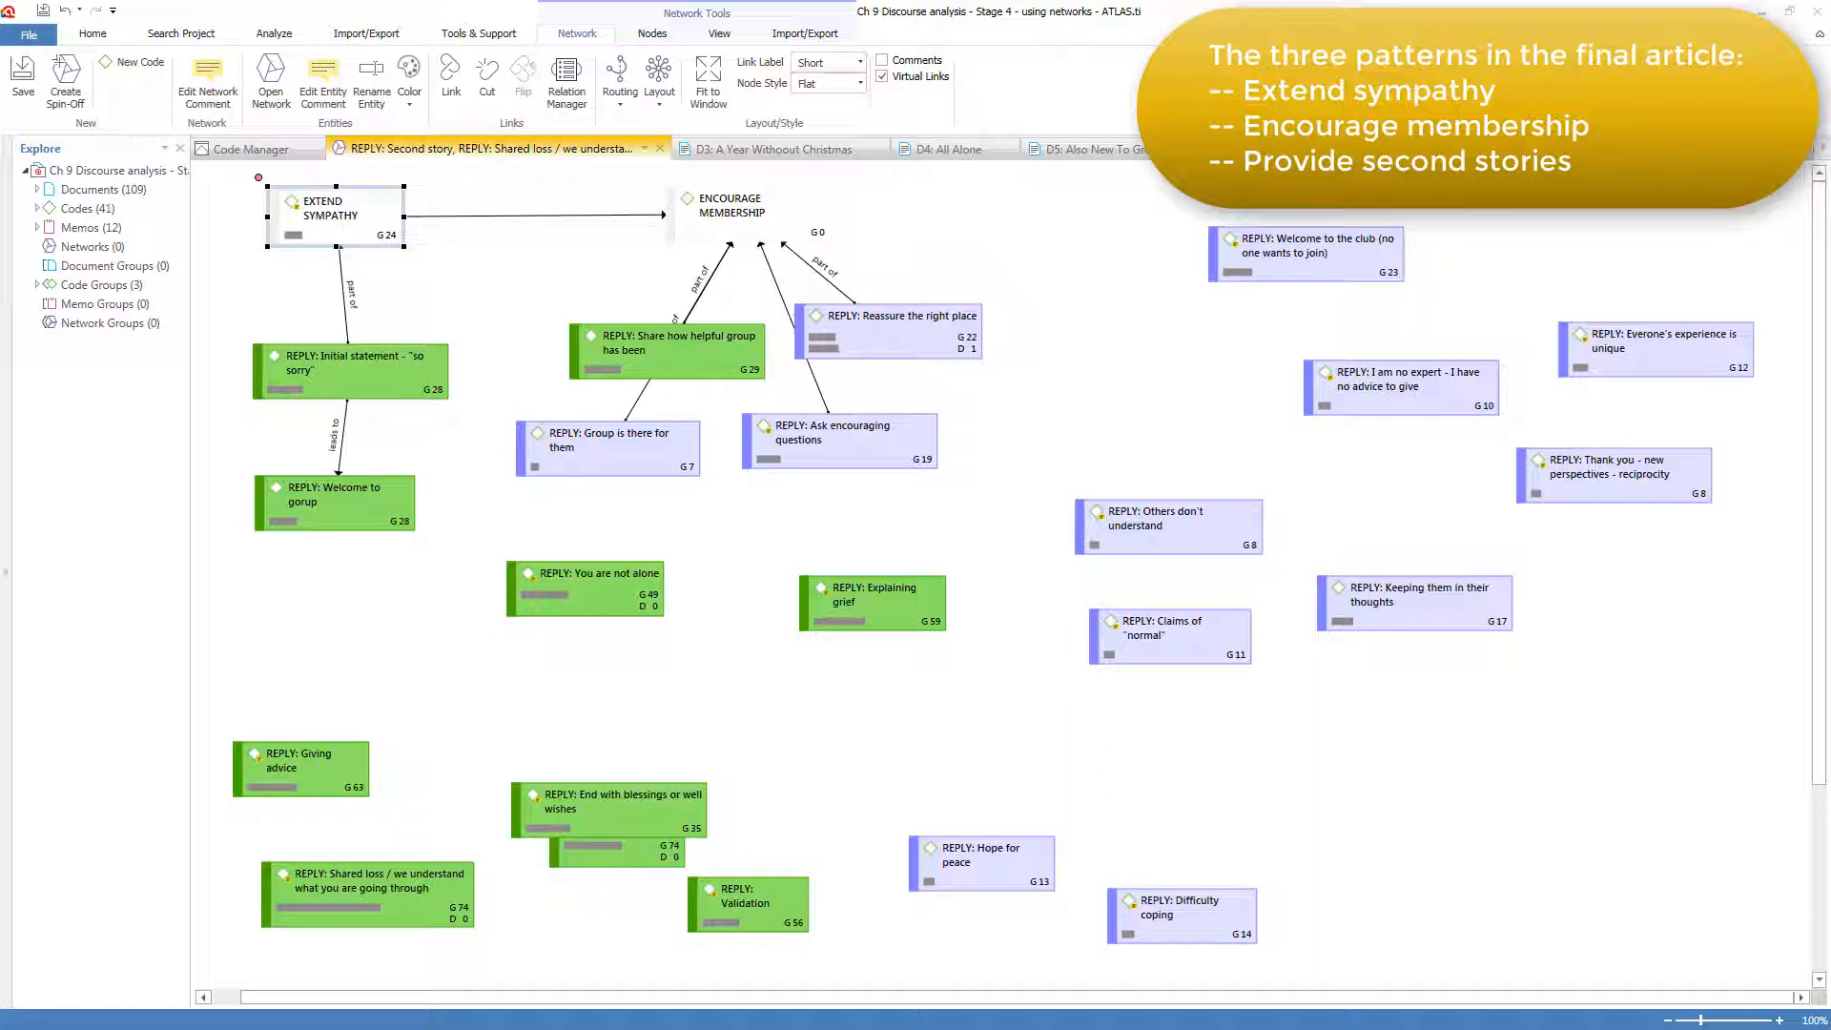
Move "End with blessings" off the hidden "Second story" node and place "Second story" in line with "ENCOURAGE MEMBERSHIP", to its right
left_click_drag(653, 797, 671, 737)
left_click_drag(652, 840, 1097, 227)
Rename the code "REPLY: Second story" as "SECOND STORIES" in the Code Manager and remove its color
left_click(253, 149)
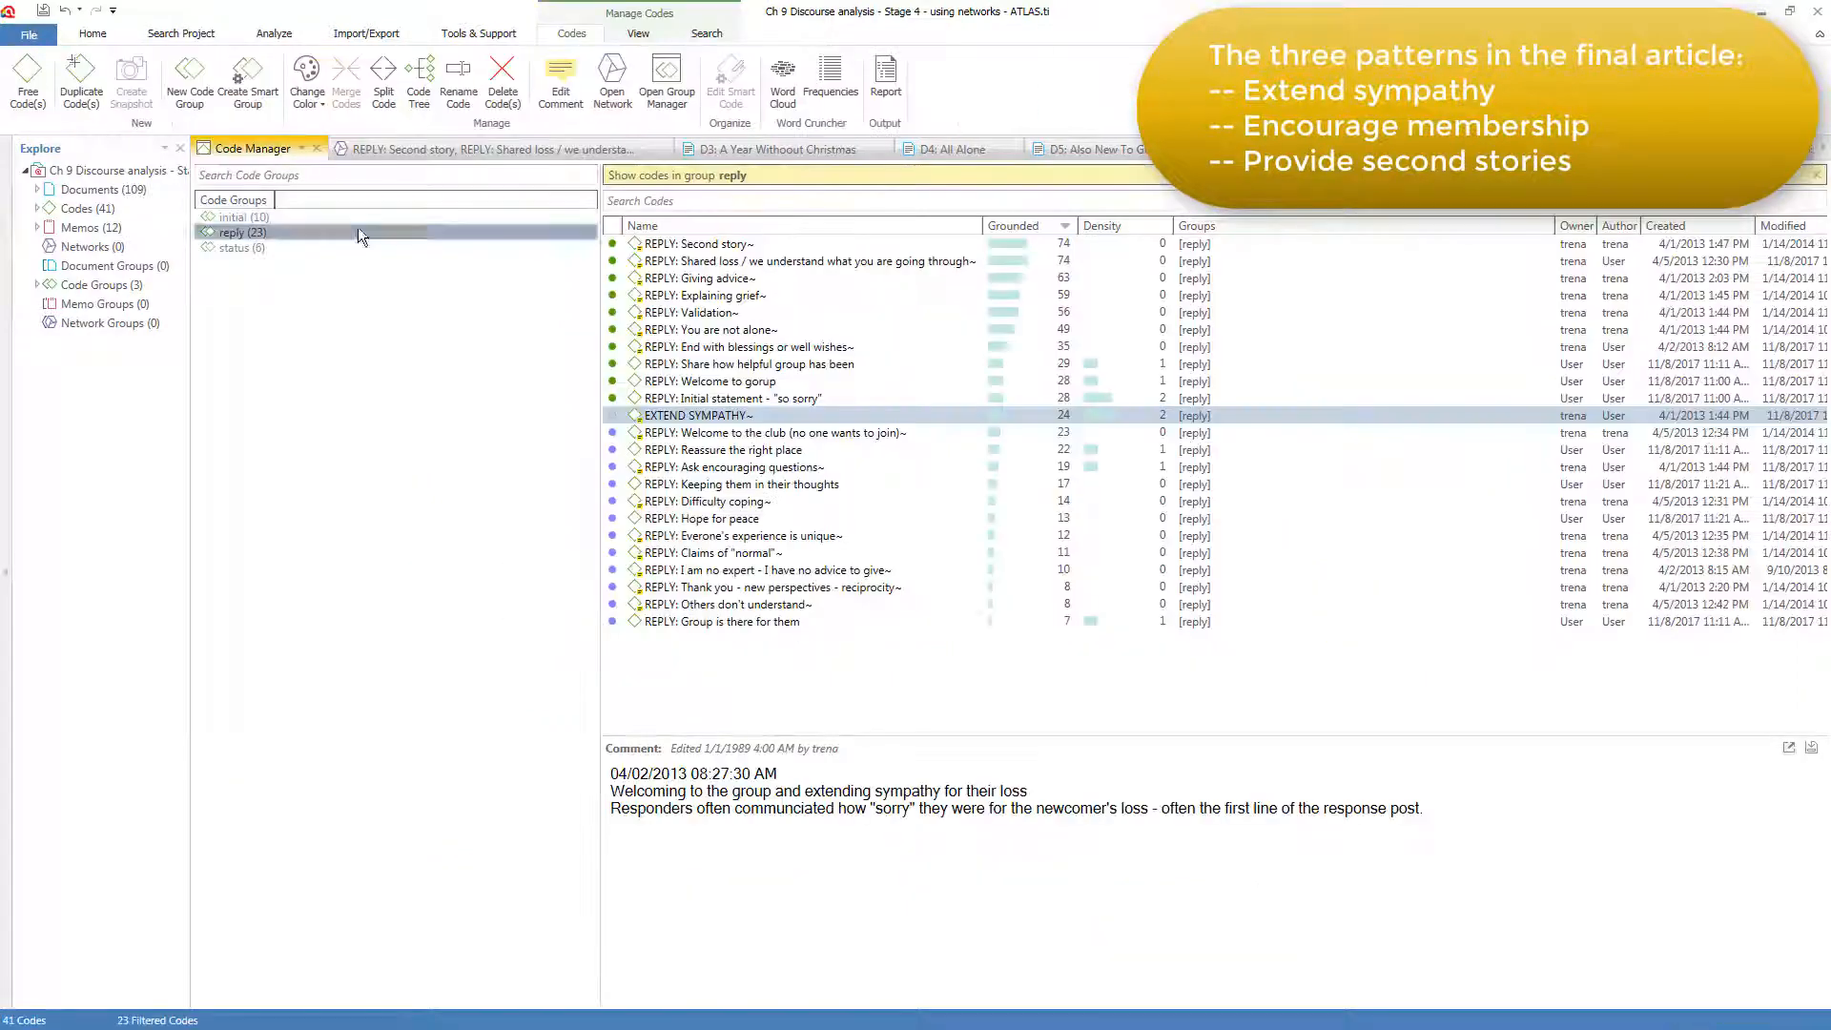
left_click(728, 244)
left_click(460, 82)
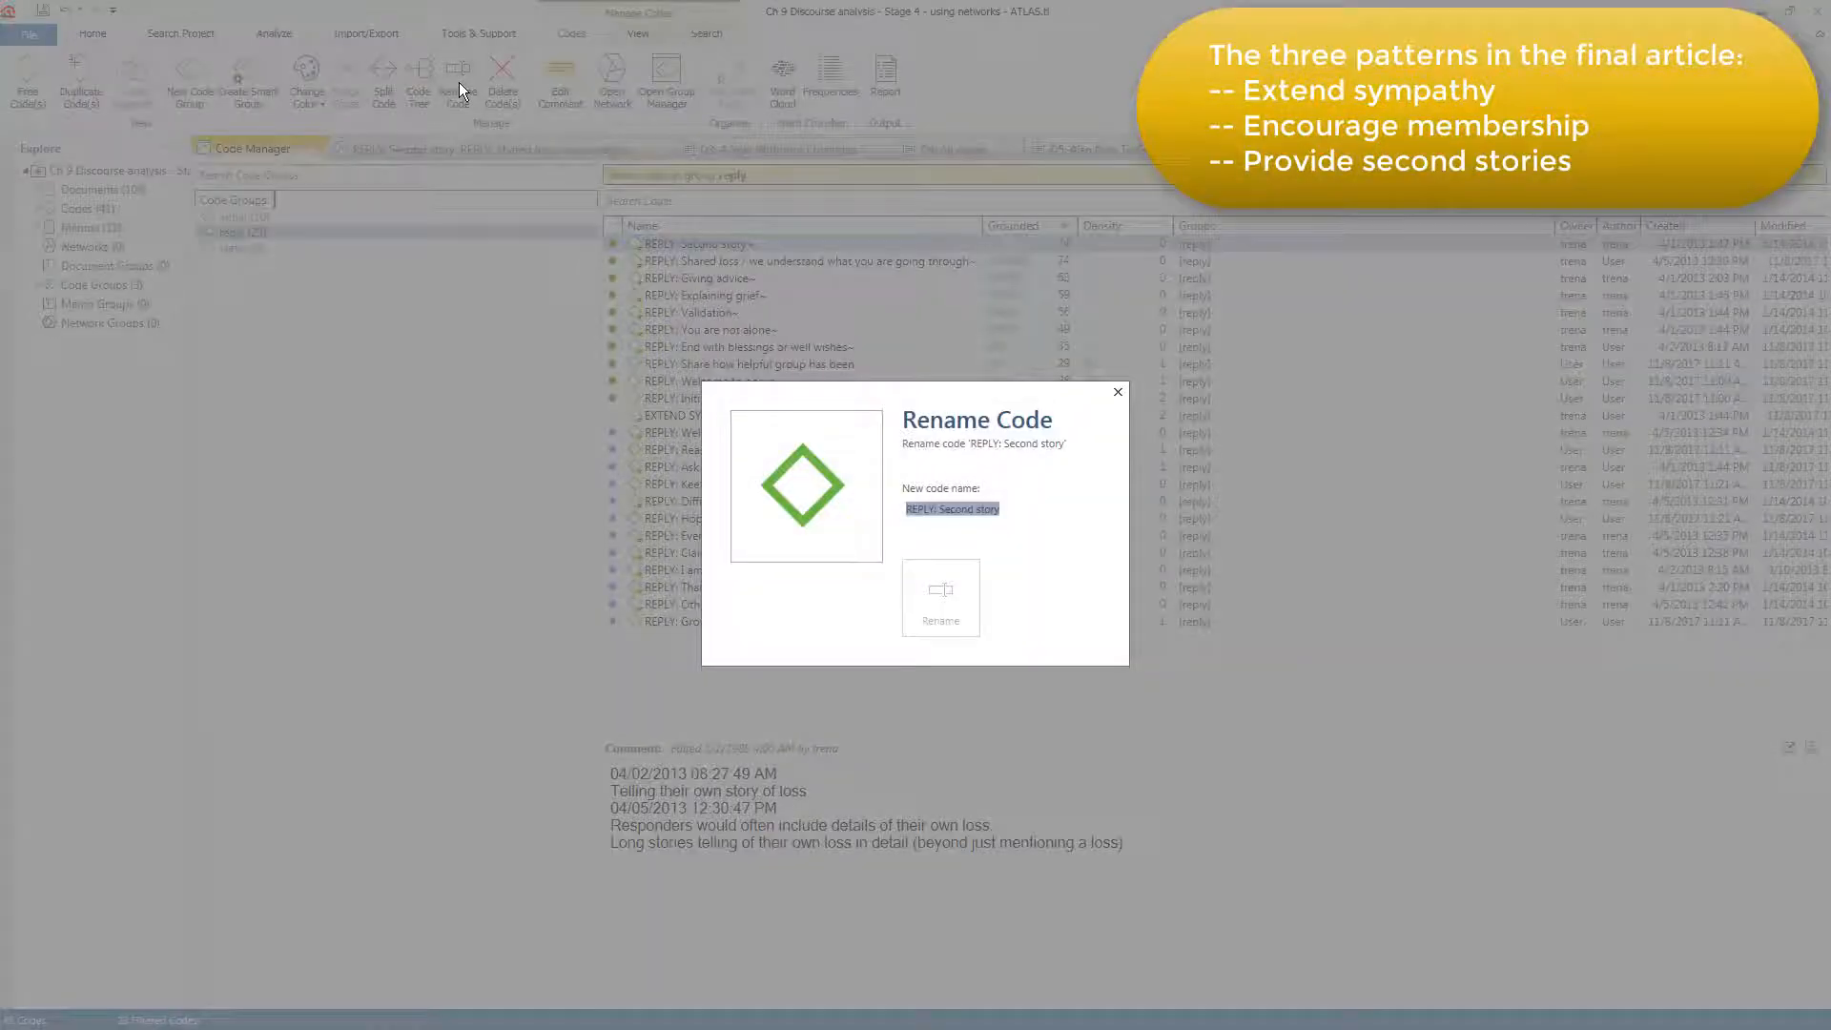
type("SECOND STORIES")
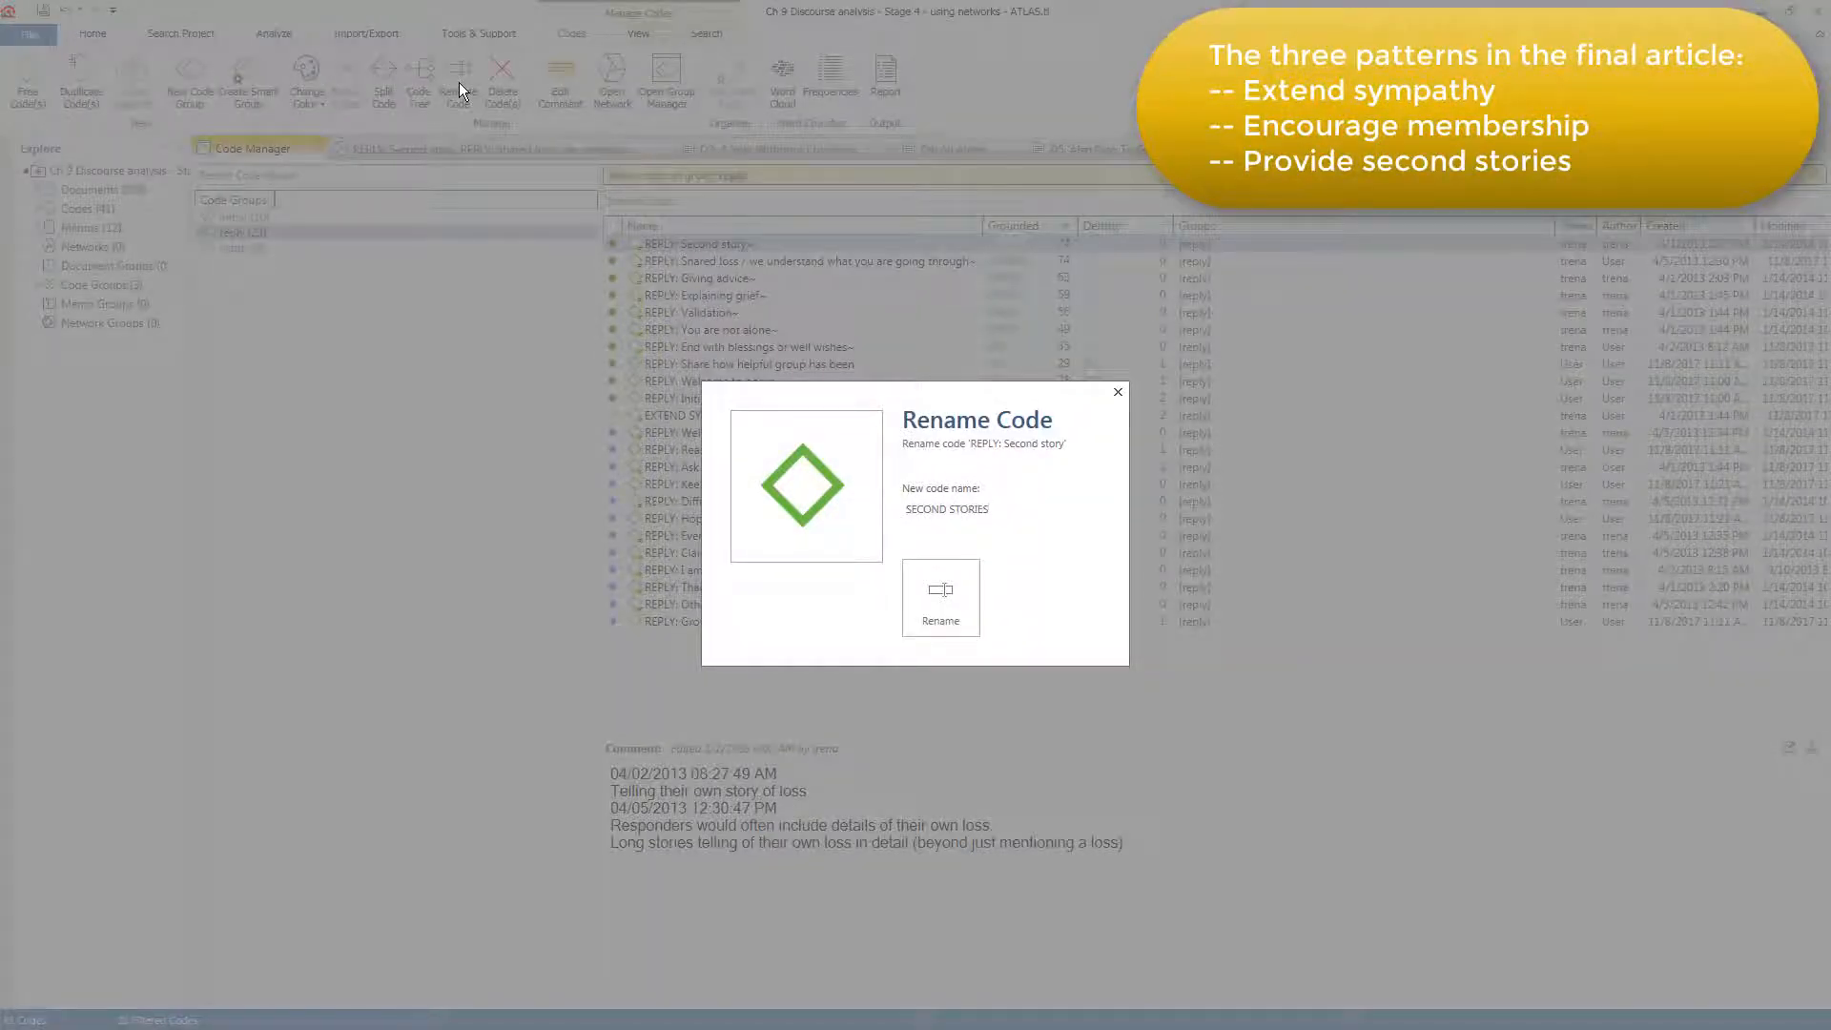
key("Return")
left_click(307, 81)
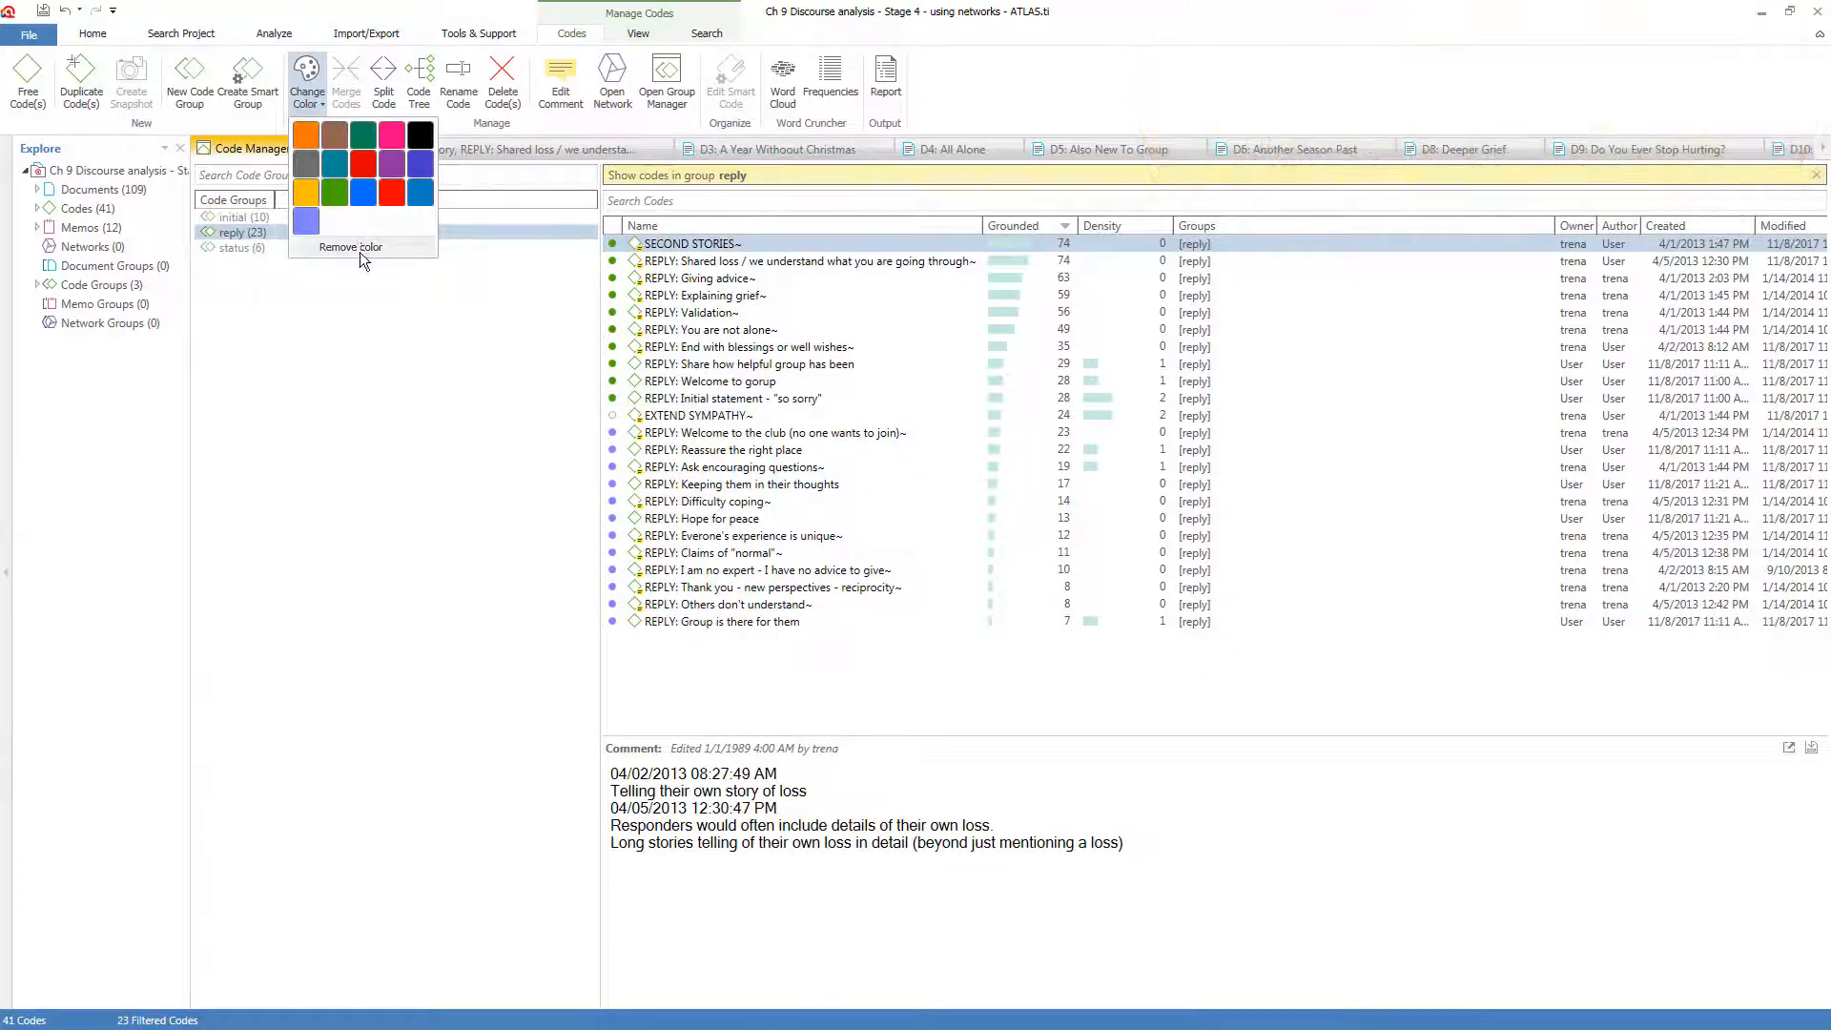
left_click(361, 245)
Back in the network, link "ENCOURAGE MEMBERSHIP" to "SECOND STORIES" with the "no name" relation
left_click(449, 149)
left_click(805, 213)
left_click_drag(654, 176, 1058, 205)
left_click(1097, 320)
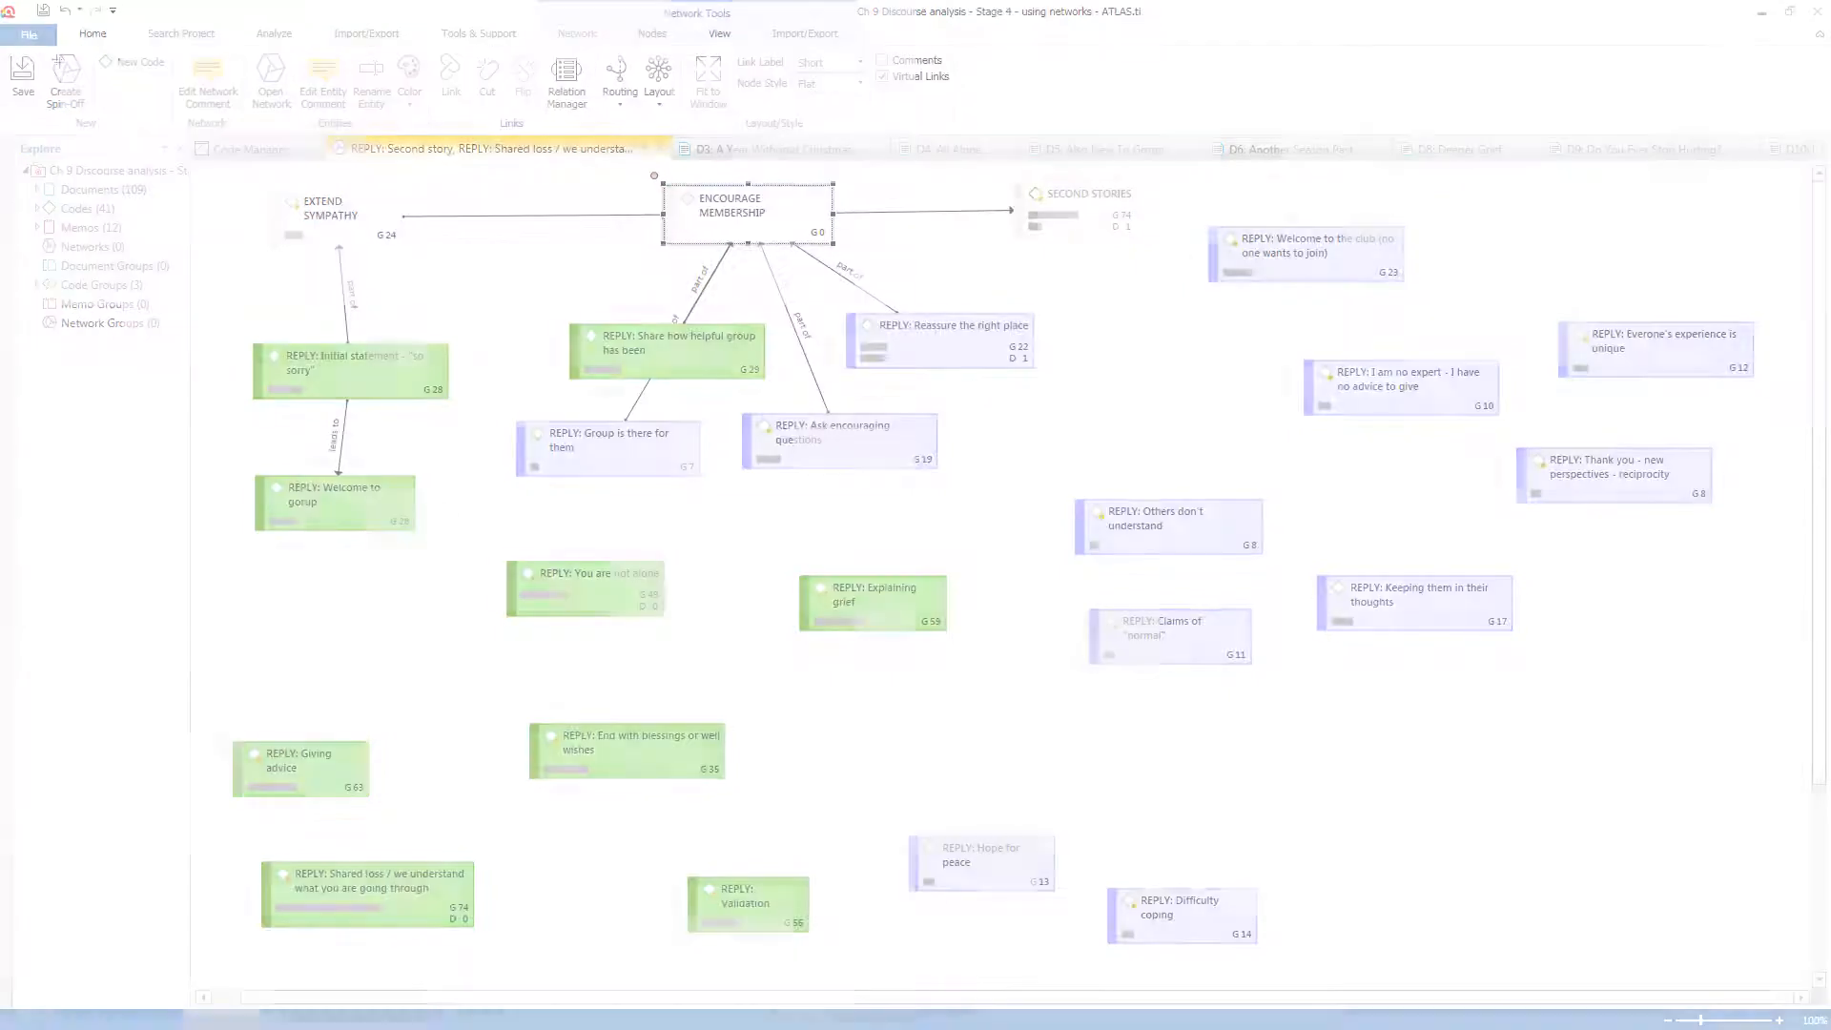